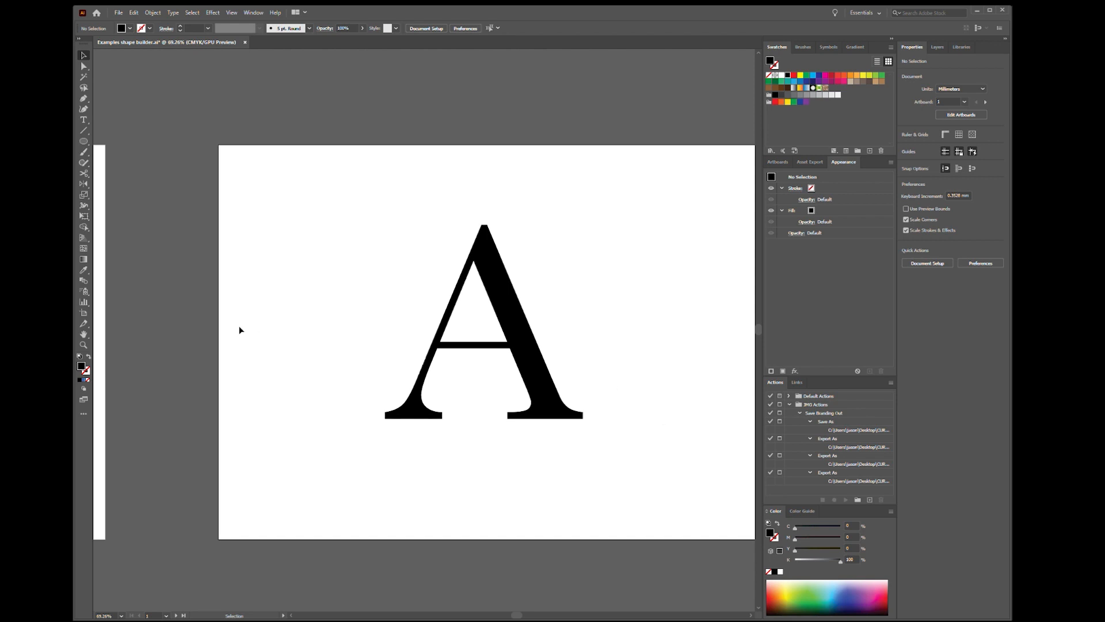
Step: Draw four overlapping black circles of different sizes on the blank artboard, with the largest one in the middle
{"action": "left_click_drag", "start_coordinate": [195, 338], "coordinate": [549, 347]}
{"action": "left_click_drag", "start_coordinate": [352, 338], "coordinate": [602, 327]}
{"action": "left_click", "coordinate": [468, 319]}
{"action": "key", "text": "l"}
{"action": "left_click_drag", "start_coordinate": [310, 224], "coordinate": [548, 403]}
{"action": "mouse_move", "coordinate": [634, 191]}
{"action": "left_mouse_down"}
{"action": "mouse_move", "coordinate": [484, 293]}
{"action": "mouse_move", "coordinate": [451, 371]}
{"action": "left_mouse_up"}
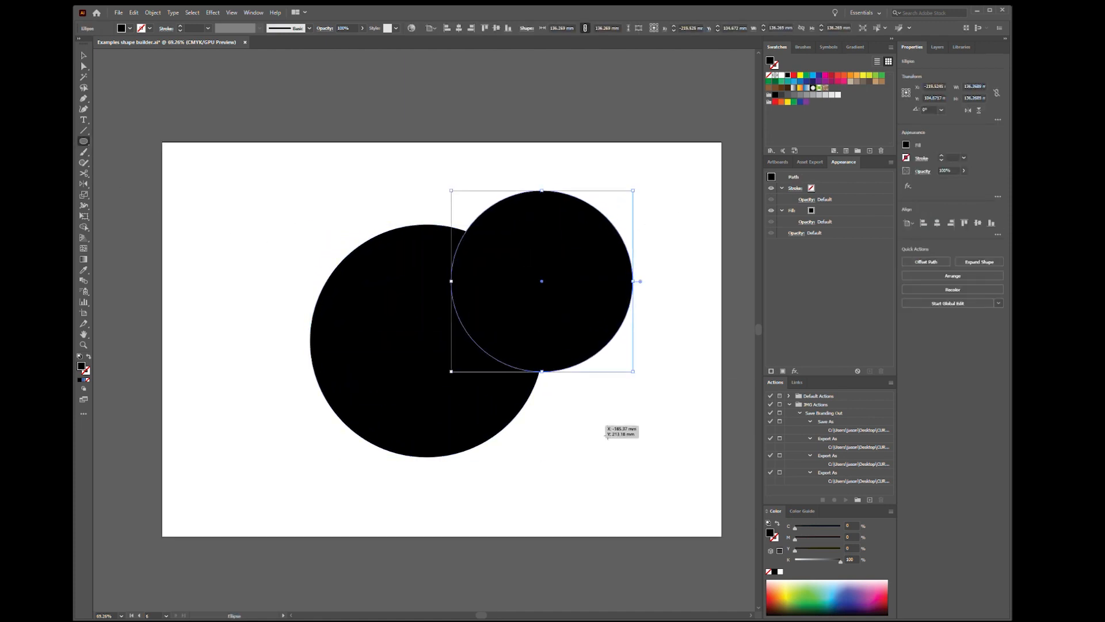
{"action": "left_click_drag", "start_coordinate": [575, 488], "coordinate": [450, 326]}
{"action": "left_click_drag", "start_coordinate": [247, 240], "coordinate": [418, 411]}
Step: Add the letter D as text in Myriad Pro over the circles and enlarge it to about 403 pt
{"action": "left_click", "coordinate": [83, 119]}
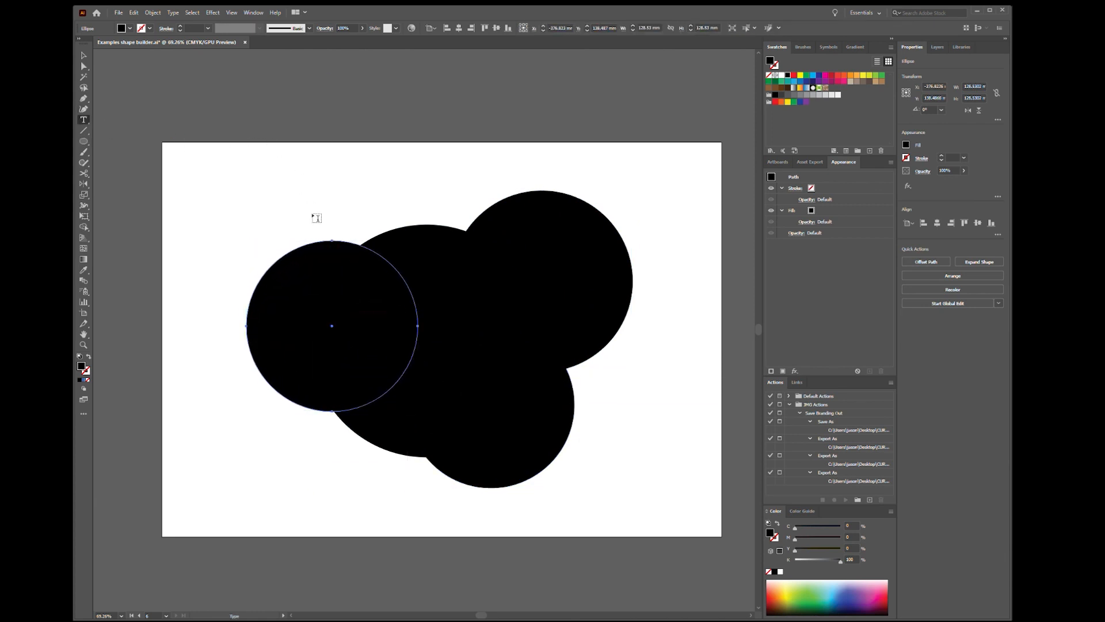
{"action": "left_click", "coordinate": [314, 217]}
{"action": "type", "text": "D"}
{"action": "left_click", "coordinate": [83, 55]}
{"action": "key", "text": "e"}
{"action": "left_click_drag", "start_coordinate": [323, 223], "coordinate": [806, 562]}
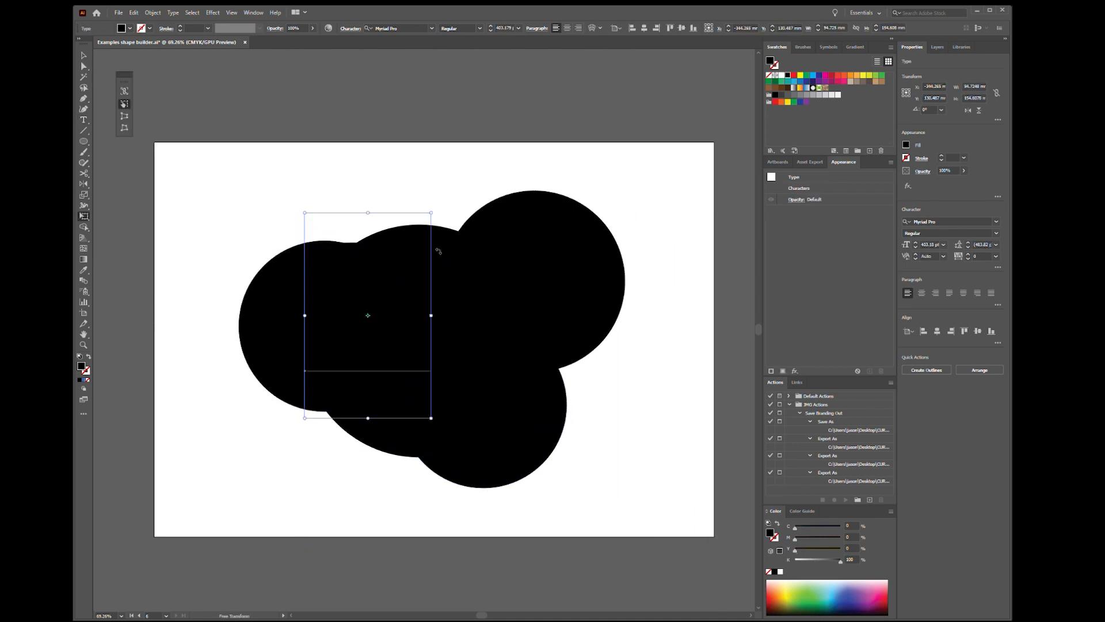
Step: Convert the letter D to outlines and move it to the middle of the largest circle
{"action": "key", "text": "ctrl+shift+o"}
{"action": "key", "text": "v"}
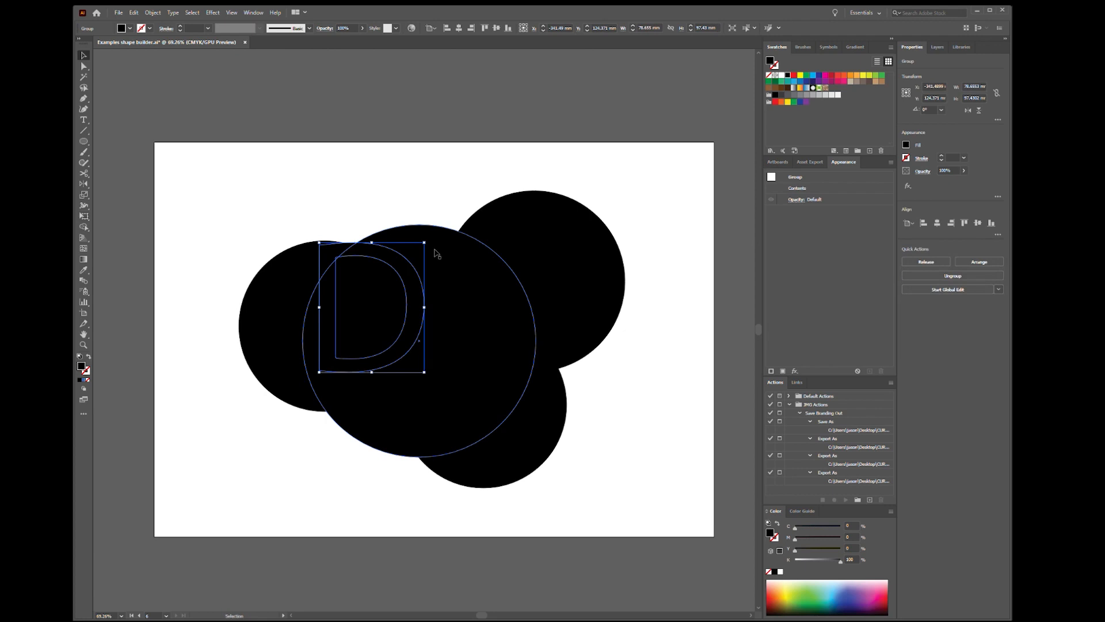
{"action": "left_click_drag", "start_coordinate": [406, 264], "coordinate": [470, 292]}
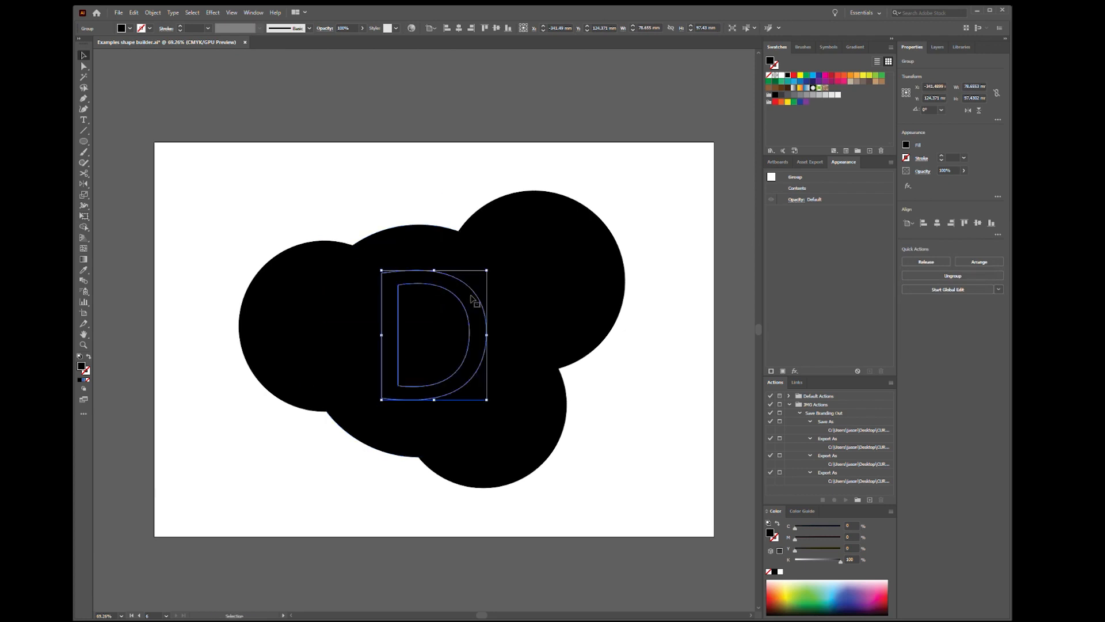
Step: Select all circles and the D, and merge the upper-right circle with the adjoining part of the largest circle using Shape Builder
{"action": "left_click", "coordinate": [410, 196]}
{"action": "left_click_drag", "start_coordinate": [263, 166], "coordinate": [693, 513]}
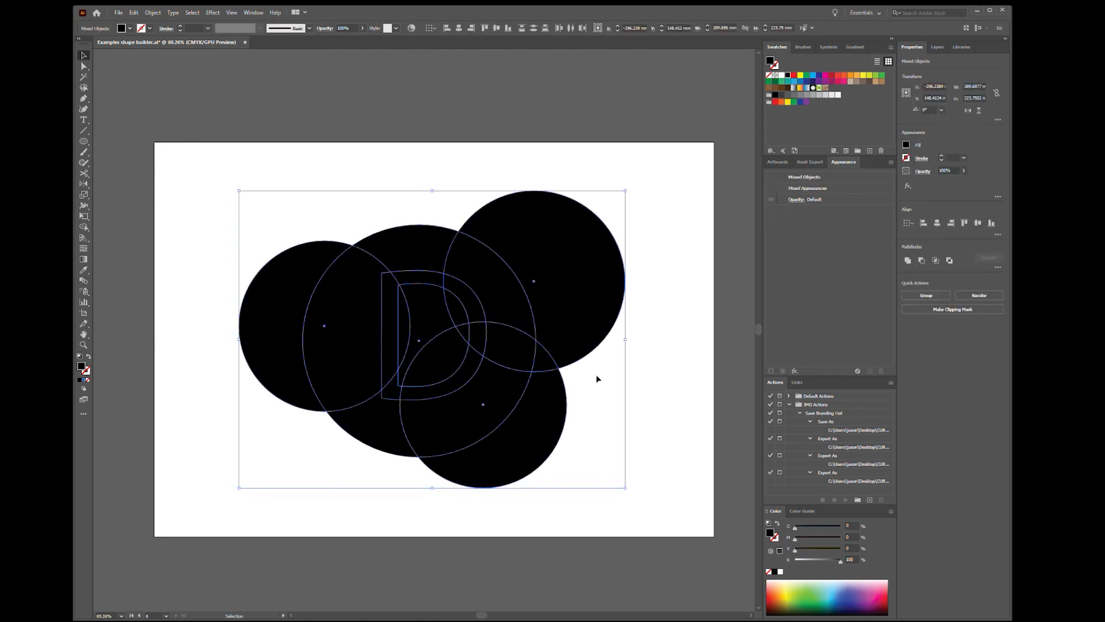
{"action": "key", "text": "shift+m"}
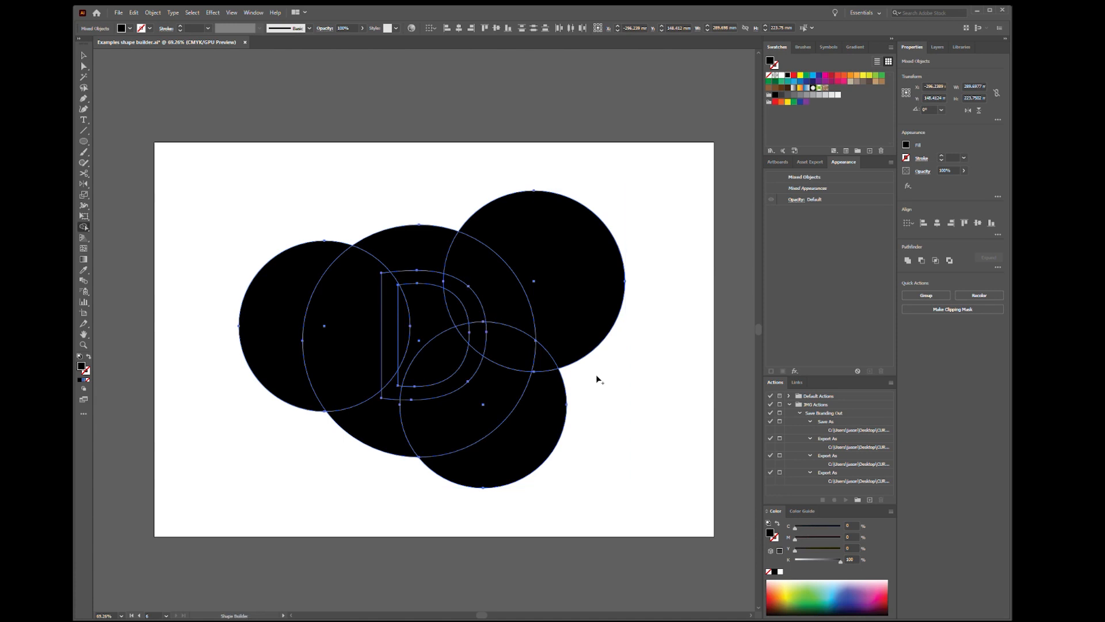
{"action": "left_click", "coordinate": [487, 248]}
{"action": "left_click_drag", "start_coordinate": [499, 244], "coordinate": [450, 247]}
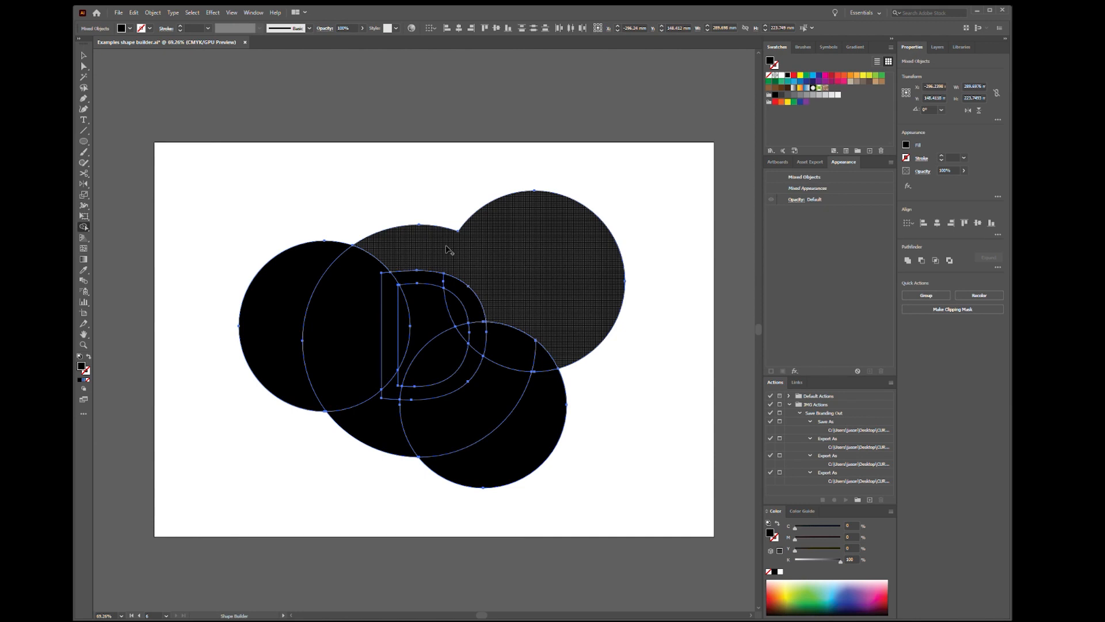
Step: Cut the D's stroke out of the circles with Shape Builder and merge the remaining outer regions into one shape
{"action": "mouse_move", "coordinate": [436, 284]}
{"action": "left_mouse_down"}
{"action": "mouse_move", "coordinate": [480, 321]}
{"action": "mouse_move", "coordinate": [472, 366]}
{"action": "mouse_move", "coordinate": [412, 396]}
{"action": "mouse_move", "coordinate": [389, 393]}
{"action": "mouse_move", "coordinate": [386, 372]}
{"action": "mouse_move", "coordinate": [391, 276]}
{"action": "left_mouse_up"}
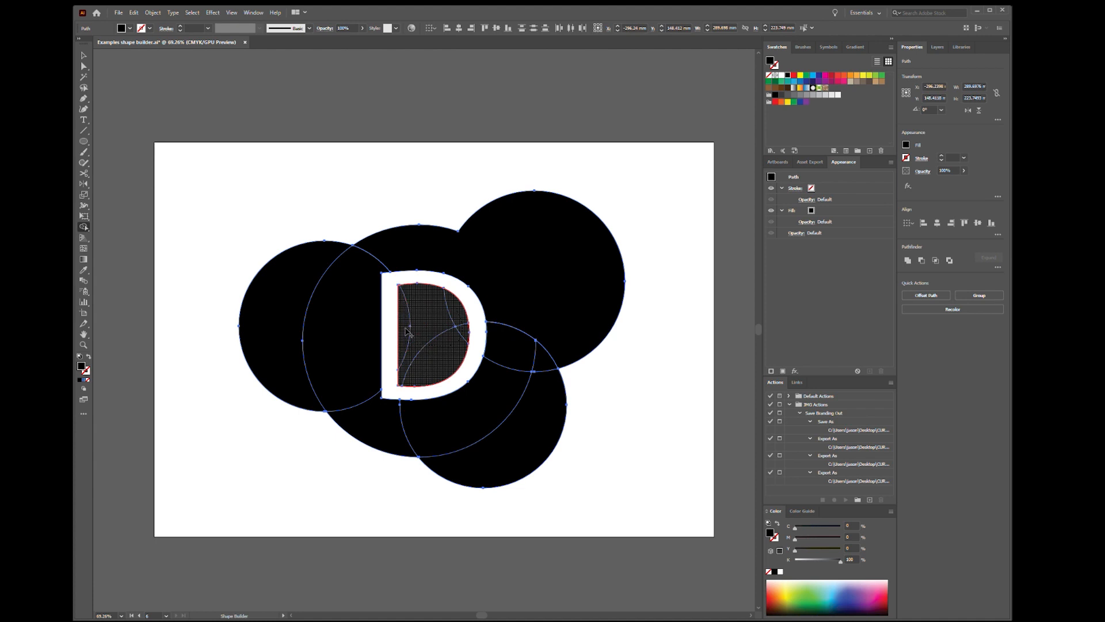
{"action": "left_click_drag", "start_coordinate": [406, 328], "coordinate": [405, 328]}
{"action": "mouse_move", "coordinate": [368, 288]}
{"action": "left_mouse_down"}
{"action": "mouse_move", "coordinate": [380, 249]}
{"action": "mouse_move", "coordinate": [316, 274]}
{"action": "mouse_move", "coordinate": [308, 303]}
{"action": "mouse_move", "coordinate": [396, 429]}
{"action": "mouse_move", "coordinate": [471, 424]}
{"action": "mouse_move", "coordinate": [522, 355]}
{"action": "mouse_move", "coordinate": [533, 420]}
{"action": "left_mouse_up"}
{"action": "key", "text": "v"}
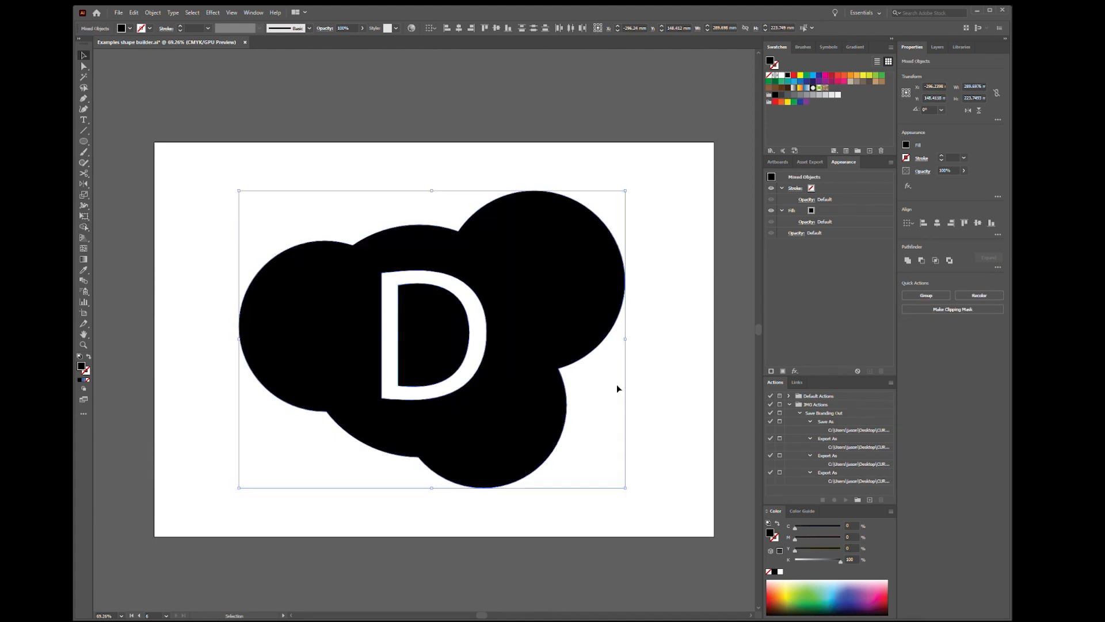
{"action": "left_click", "coordinate": [621, 382]}
Step: Move the merged circle shape around to check its D-shaped cutout, and undo the moves
{"action": "left_click_drag", "start_coordinate": [578, 318], "coordinate": [500, 340]}
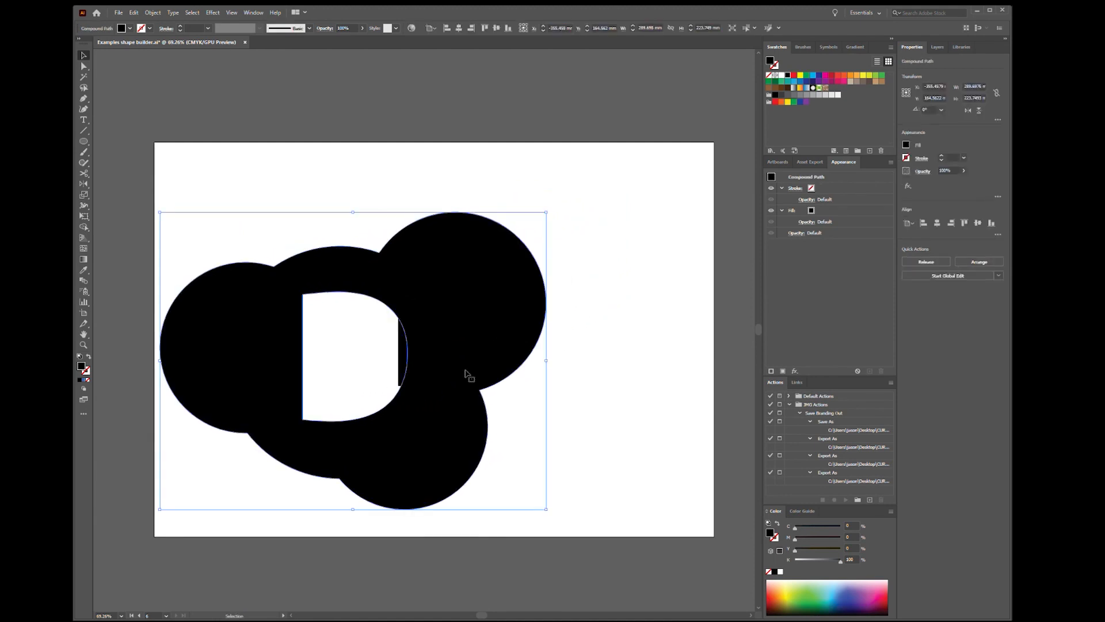
{"action": "left_click_drag", "start_coordinate": [450, 394], "coordinate": [647, 470]}
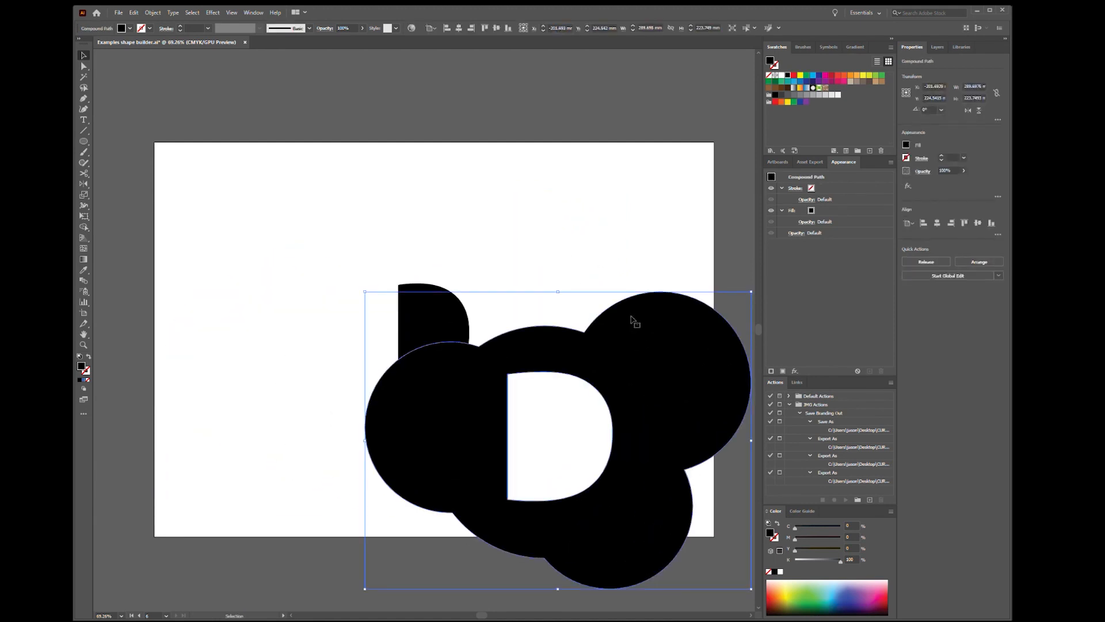
{"action": "key", "text": "ctrl+z"}
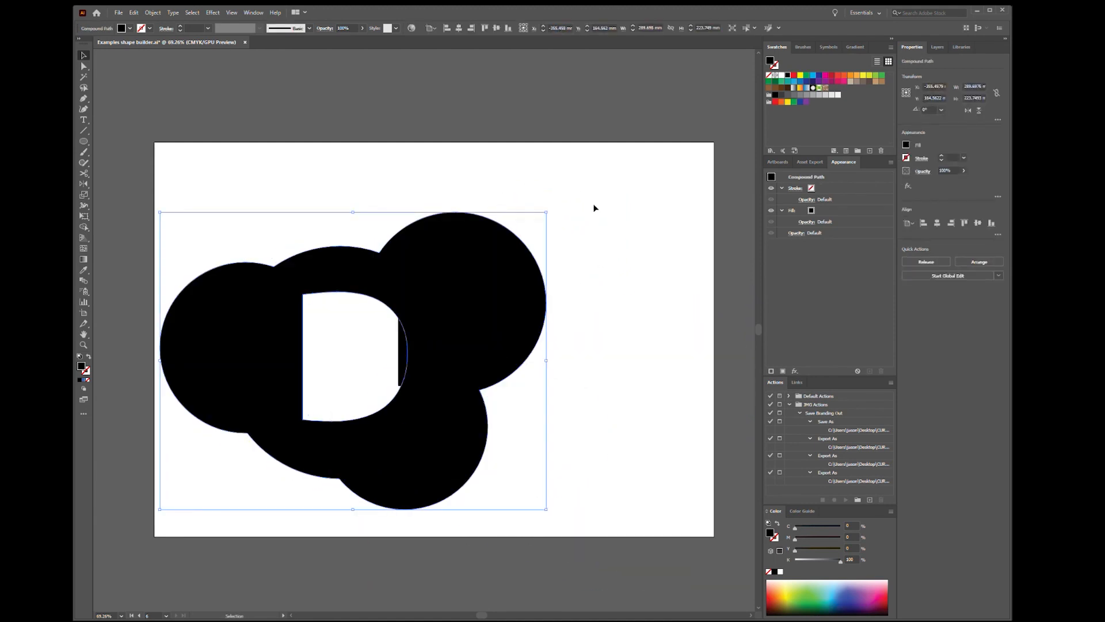
{"action": "key", "text": "ctrl+z"}
Step: Delete all the circle and D artwork, and bring the artboard with the serif letter A into view
{"action": "left_click_drag", "start_coordinate": [665, 191], "coordinate": [326, 407]}
{"action": "left_click", "coordinate": [326, 410]}
{"action": "left_click", "coordinate": [530, 407]}
{"action": "left_click", "coordinate": [548, 353]}
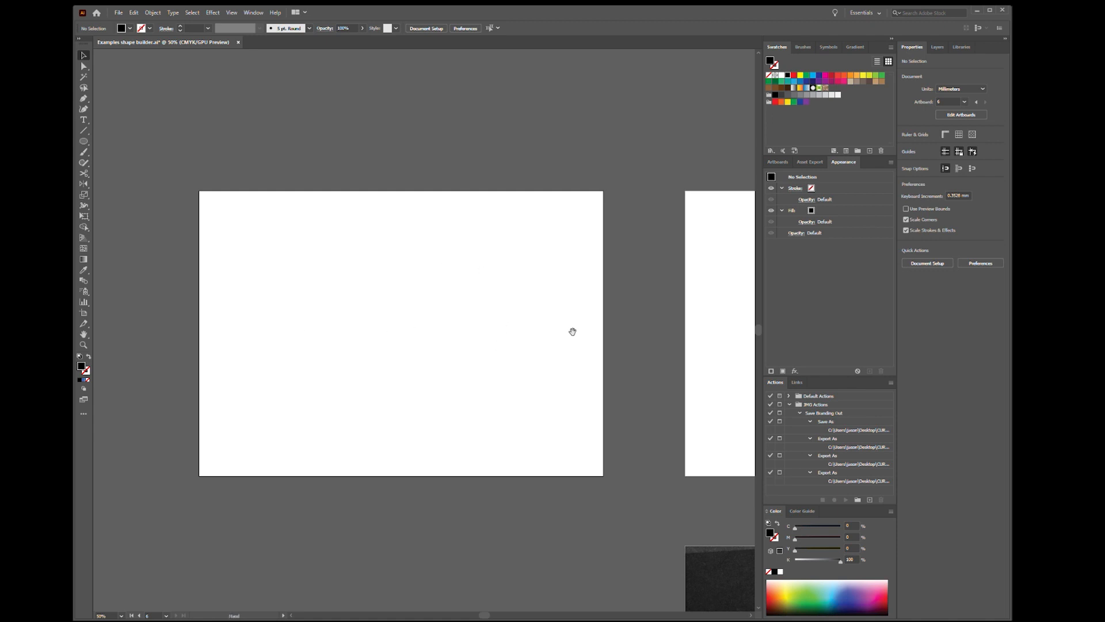
{"action": "left_click_drag", "start_coordinate": [684, 330], "coordinate": [321, 311]}
{"action": "key", "text": "ctrl+equal"}
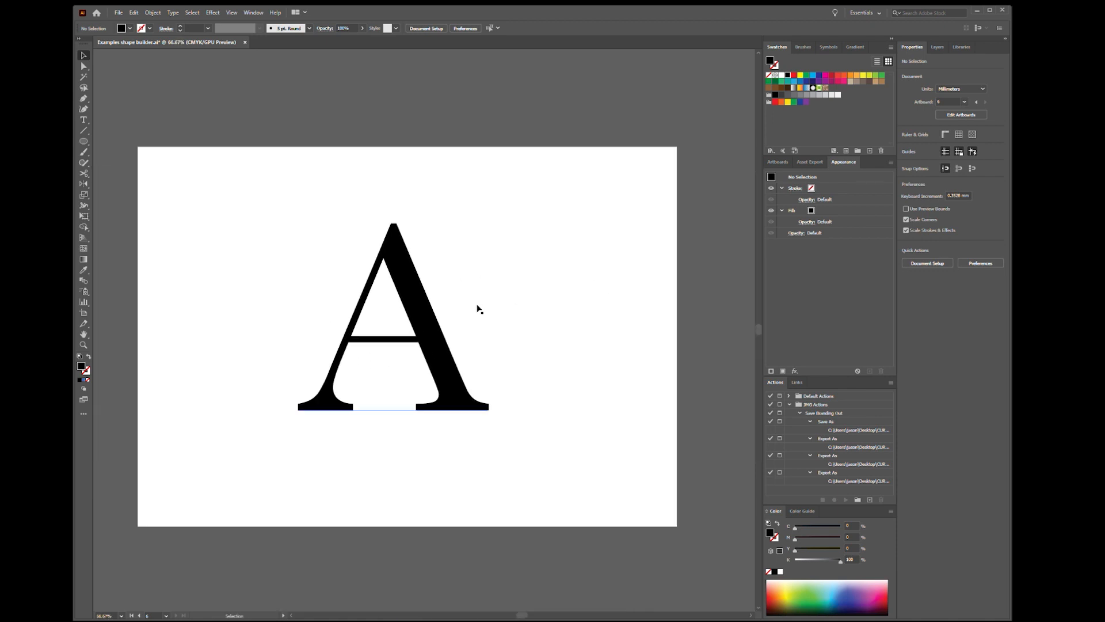
Step: Convert the serif letter A to outlines and place a duplicate slightly below and to the left of the original
{"action": "left_click", "coordinate": [417, 269]}
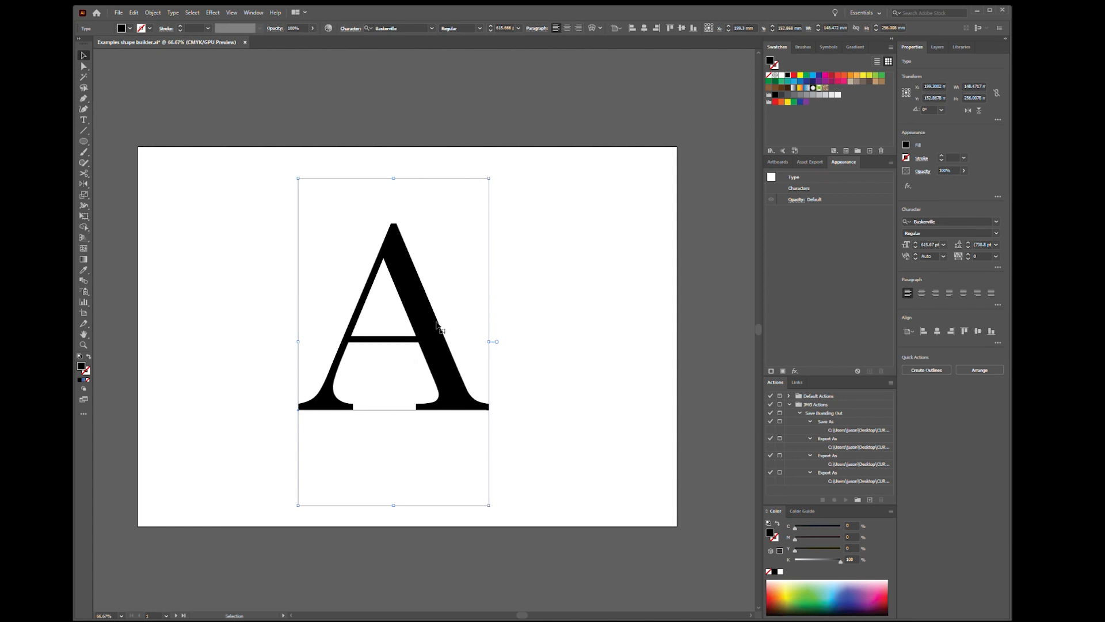
{"action": "key", "text": "shift+m"}
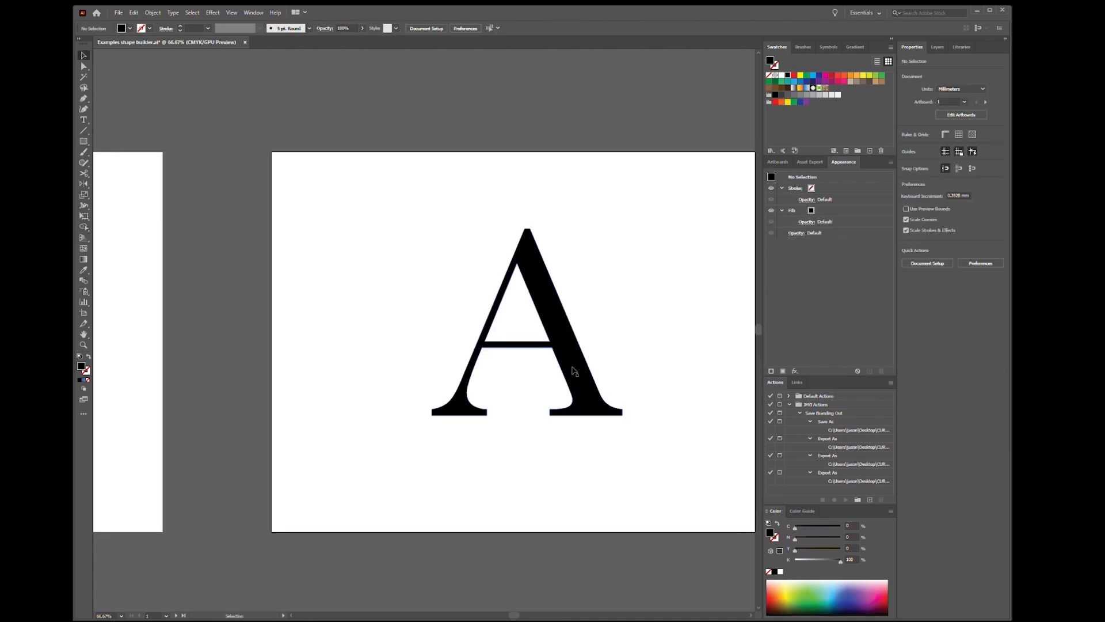
{"action": "left_click", "coordinate": [575, 371]}
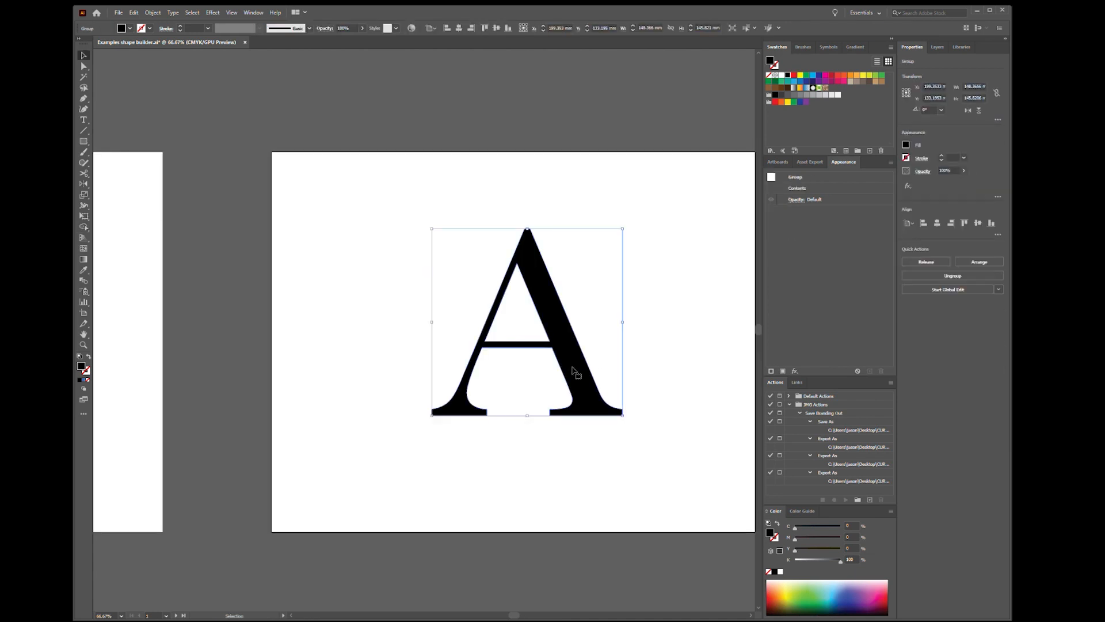
{"action": "left_click", "coordinate": [521, 299]}
{"action": "left_click", "coordinate": [575, 373]}
{"action": "left_click_drag", "start_coordinate": [547, 285], "coordinate": [528, 301]}
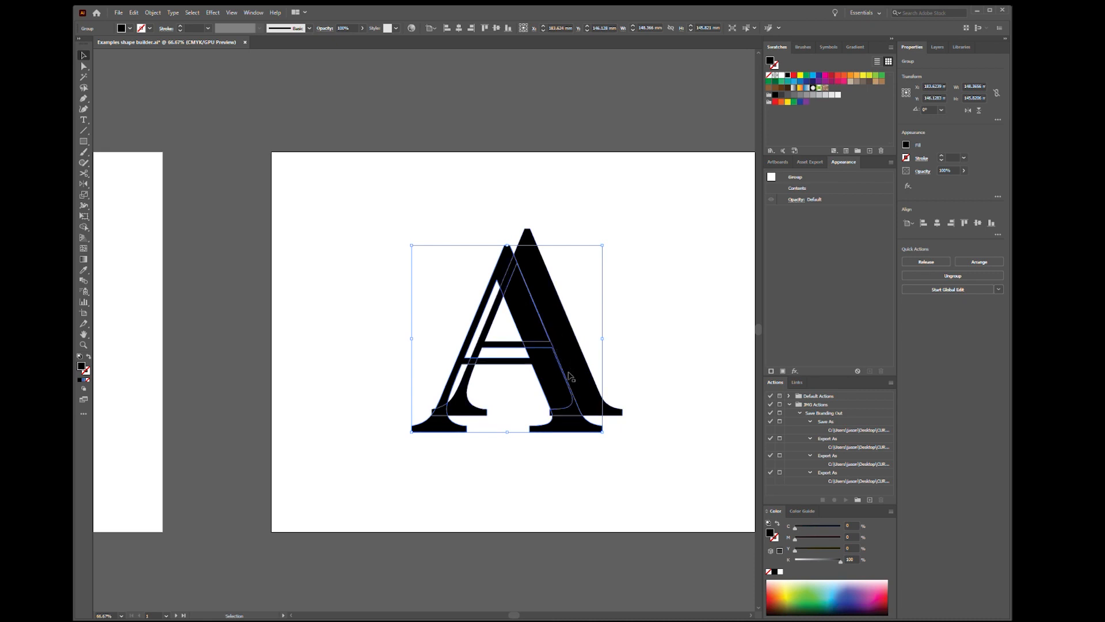
Step: Select both A shapes and subtract the duplicate's crossing strokes and the small leftover sliver with Shape Builder
{"action": "key", "text": "ctrl+="}
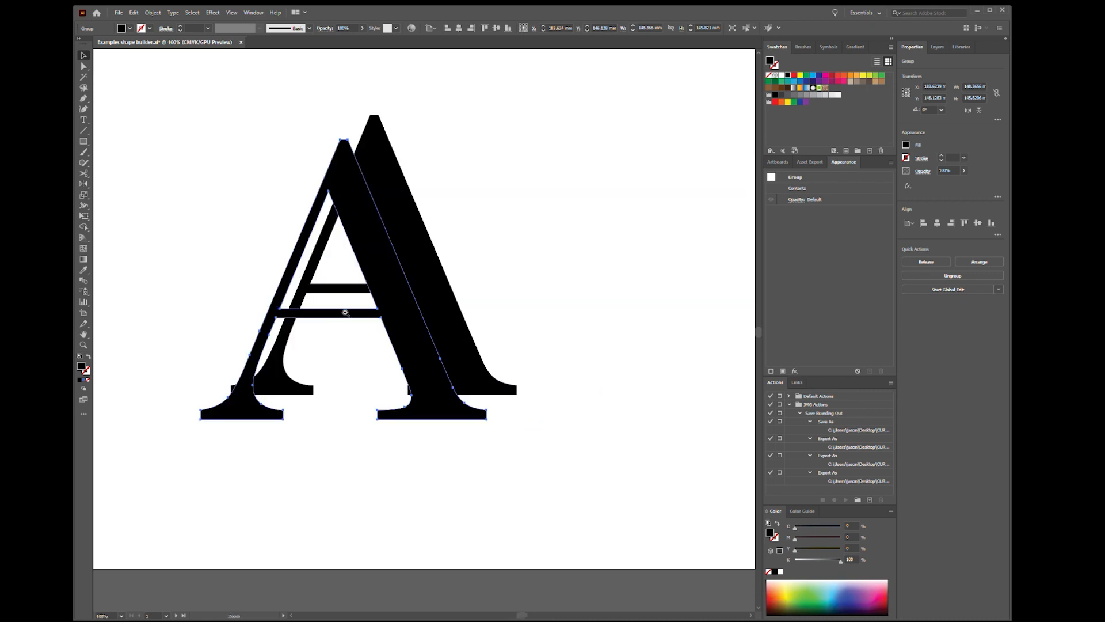
{"action": "key", "text": "ctrl+="}
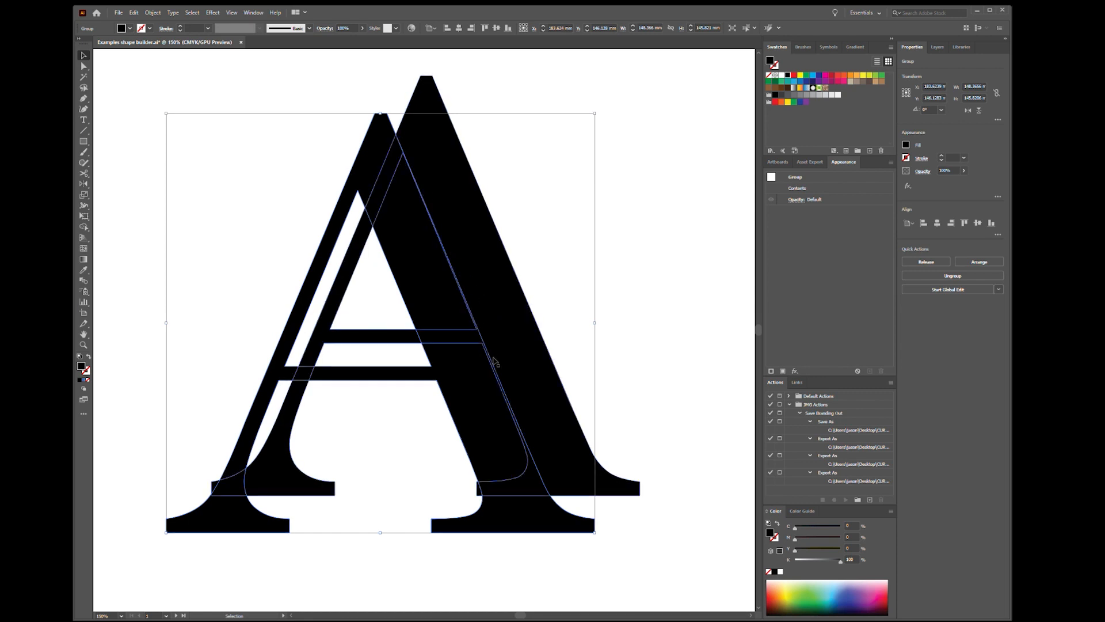
{"action": "left_click_drag", "start_coordinate": [628, 342], "coordinate": [275, 428]}
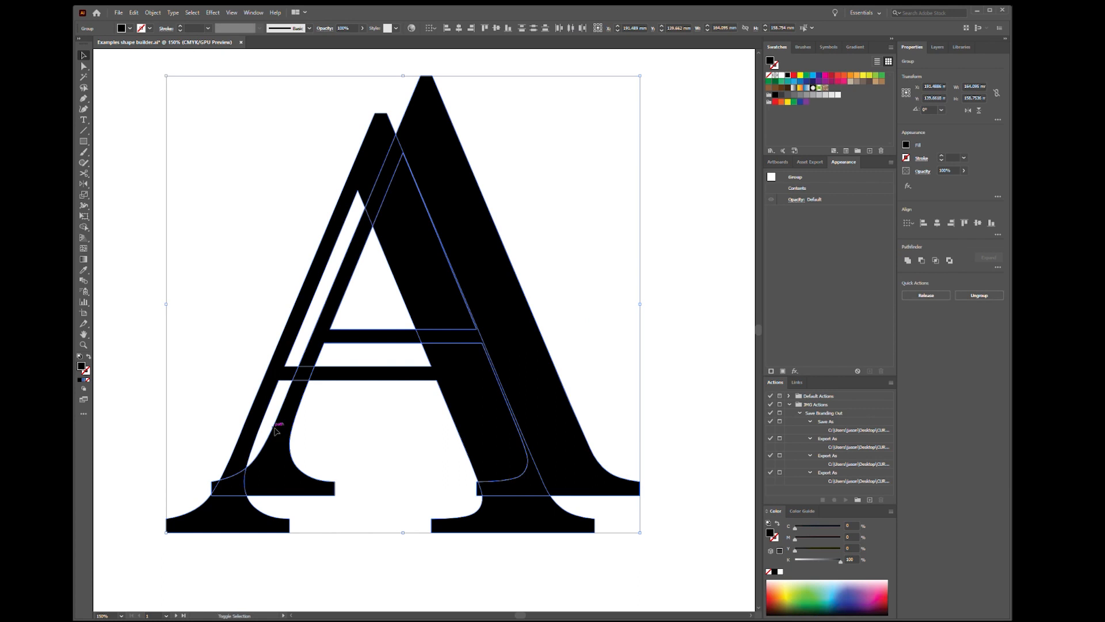
{"action": "key", "text": "shift+m"}
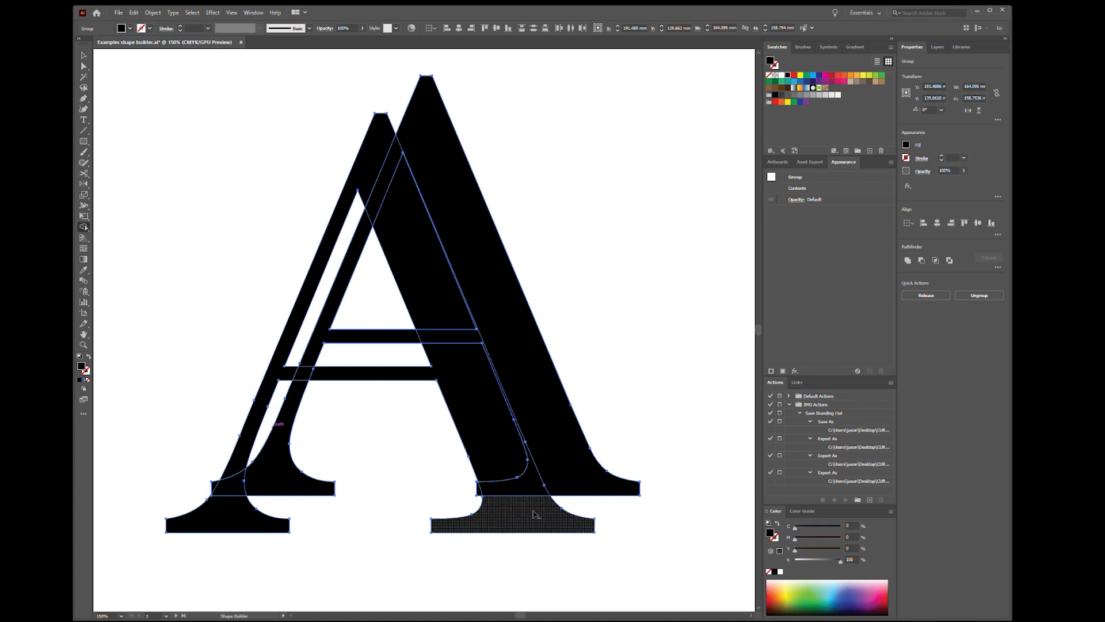
{"action": "mouse_move", "coordinate": [537, 513]}
{"action": "left_mouse_down"}
{"action": "mouse_move", "coordinate": [464, 351]}
{"action": "mouse_move", "coordinate": [430, 343]}
{"action": "mouse_move", "coordinate": [403, 193]}
{"action": "mouse_move", "coordinate": [372, 157]}
{"action": "left_mouse_up"}
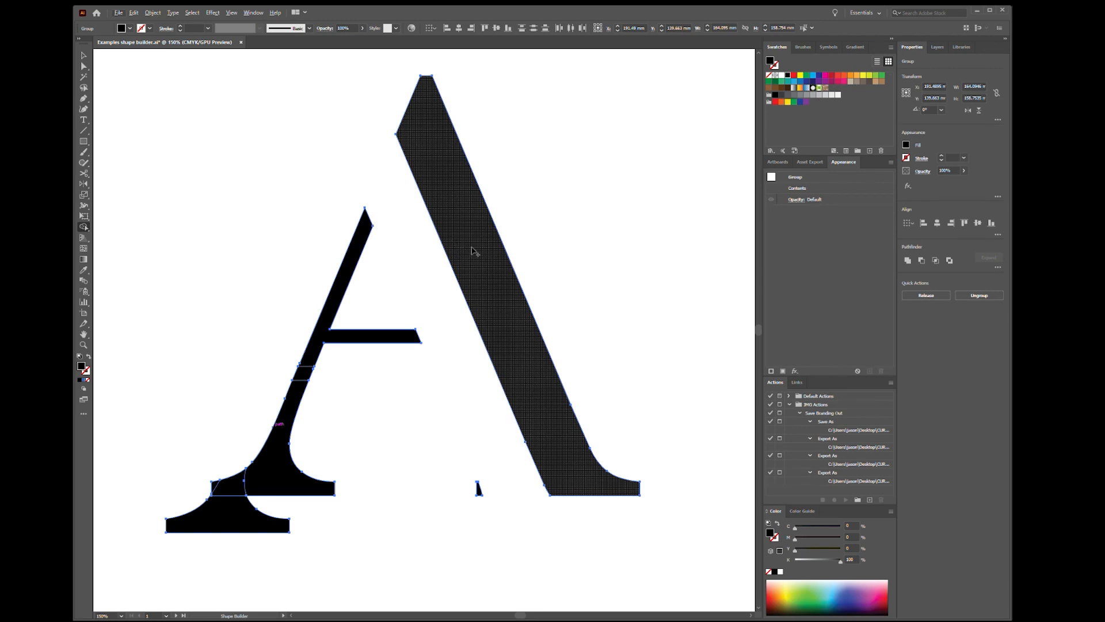
{"action": "left_click", "coordinate": [477, 489], "text": "alt"}
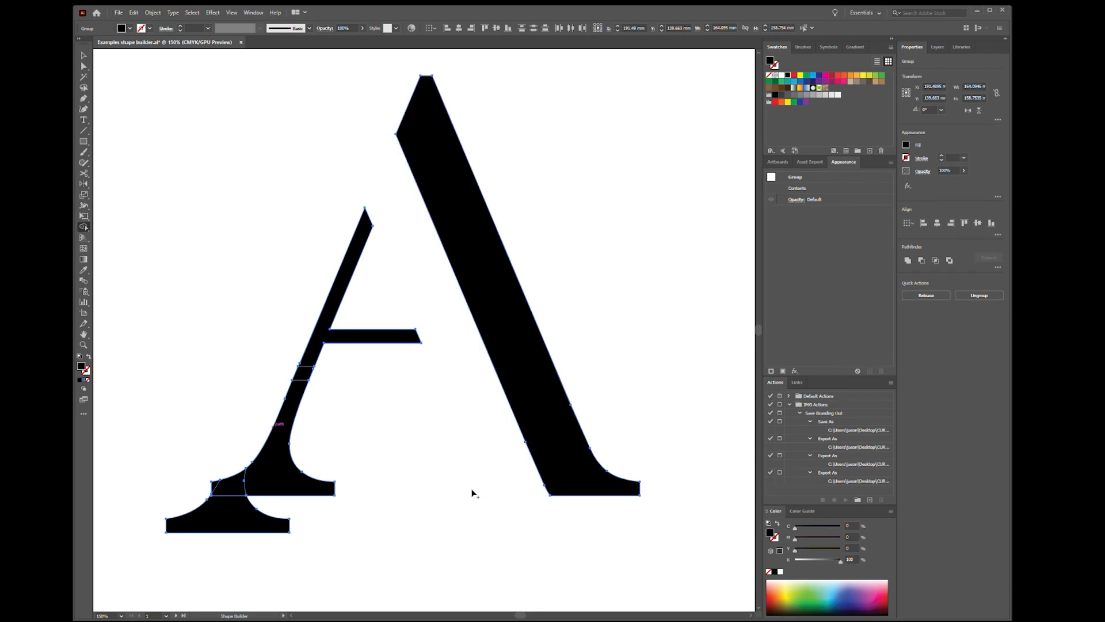
{"action": "key", "text": "v"}
{"action": "left_click", "coordinate": [499, 558]}
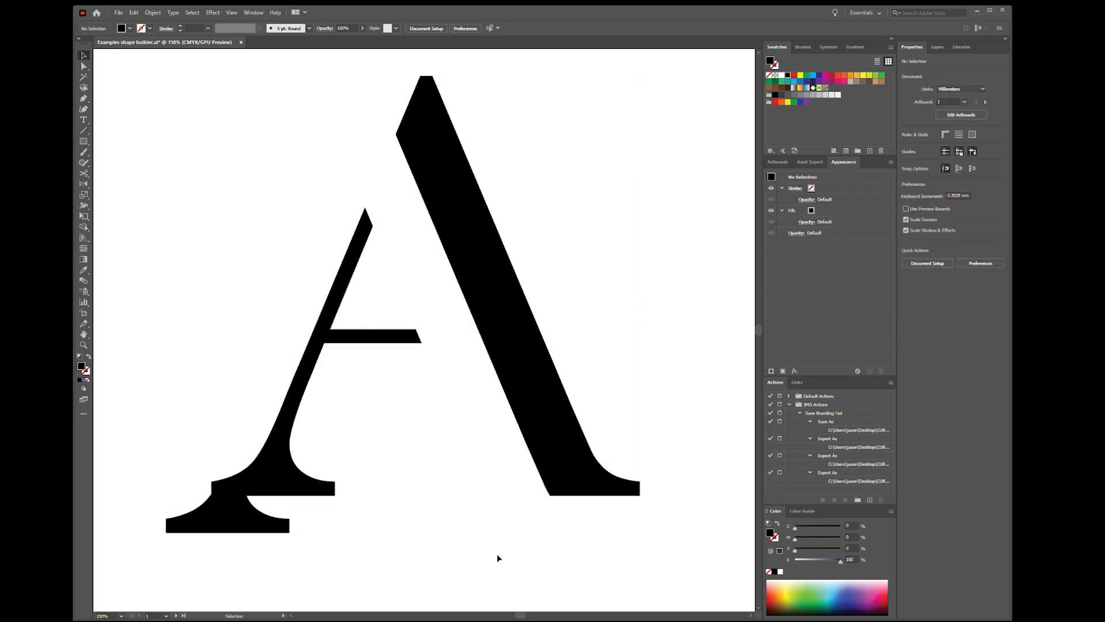
Step: Delete the remaining fragment of the duplicate at the A's left foot, leaving the two-part stencil letter
{"action": "left_click", "coordinate": [202, 521]}
{"action": "left_click", "coordinate": [498, 308]}
{"action": "left_click", "coordinate": [243, 521]}
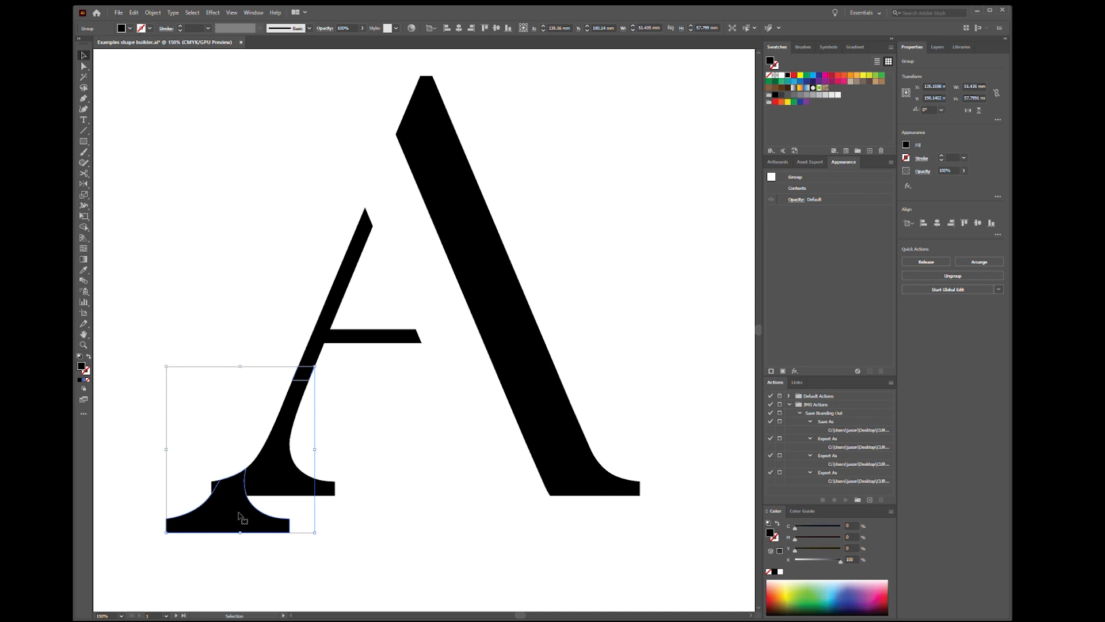
{"action": "key", "text": "Delete"}
{"action": "key", "text": "z"}
{"action": "left_click_drag", "start_coordinate": [481, 518], "coordinate": [392, 525]}
{"action": "left_click_drag", "start_coordinate": [519, 554], "coordinate": [479, 456]}
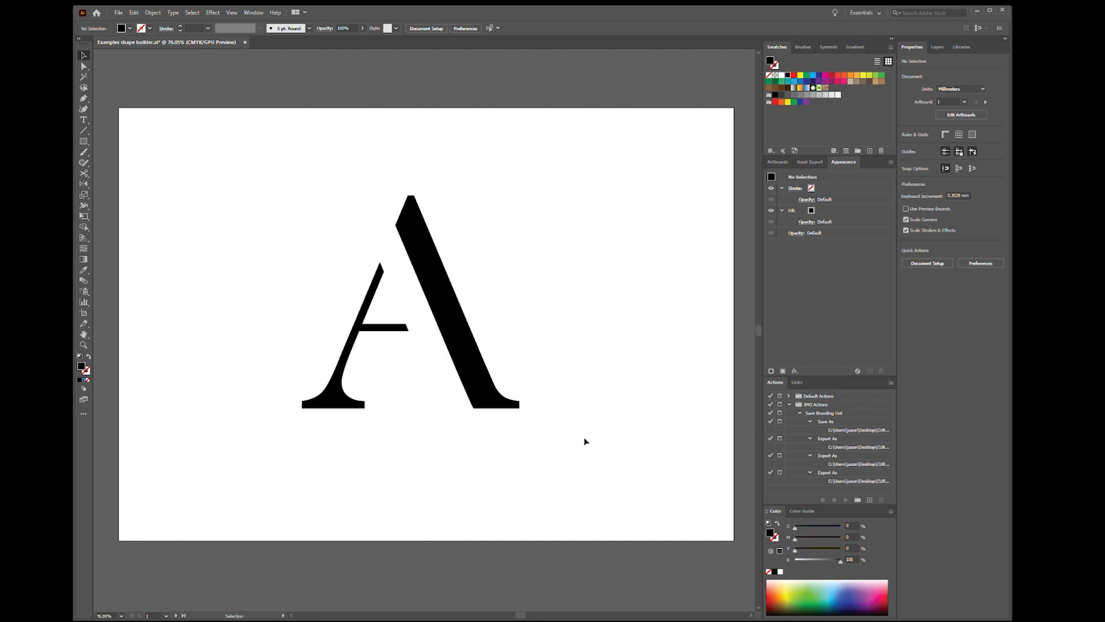
Step: Examine the Carrara Aesthetics logo mockup and the separate C and A letterforms on the neighbouring artboard
{"action": "scroll", "coordinate": [584, 441], "scroll_direction": "down", "scroll_amount": 2}
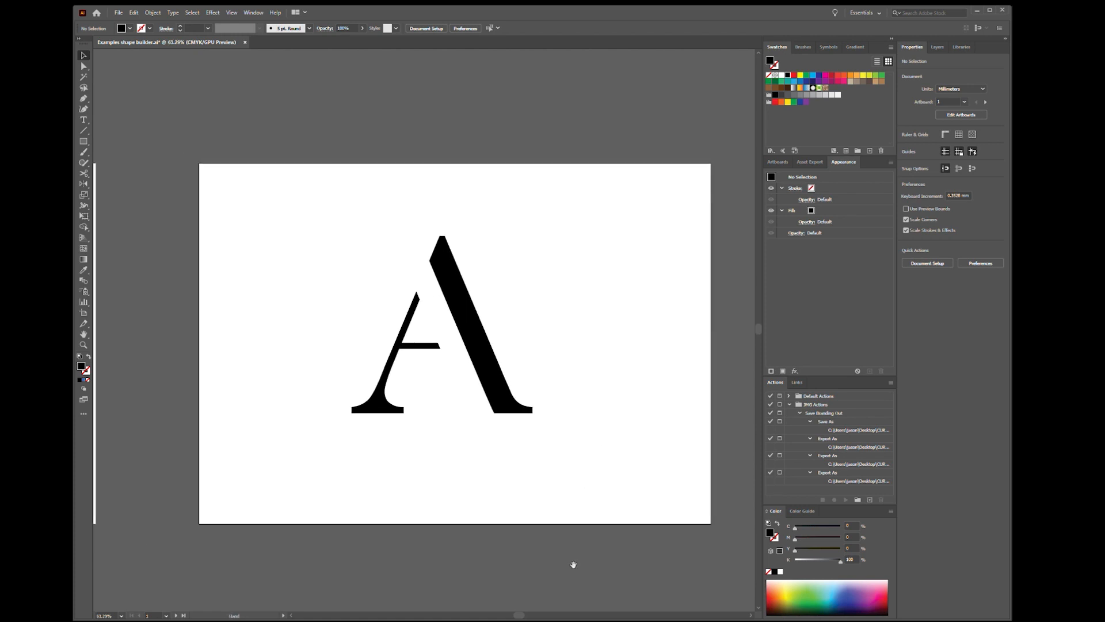
{"action": "left_click_drag", "start_coordinate": [572, 570], "coordinate": [565, 402]}
{"action": "left_click_drag", "start_coordinate": [602, 587], "coordinate": [609, 370]}
{"action": "scroll", "coordinate": [533, 357], "scroll_direction": "up", "scroll_amount": 2}
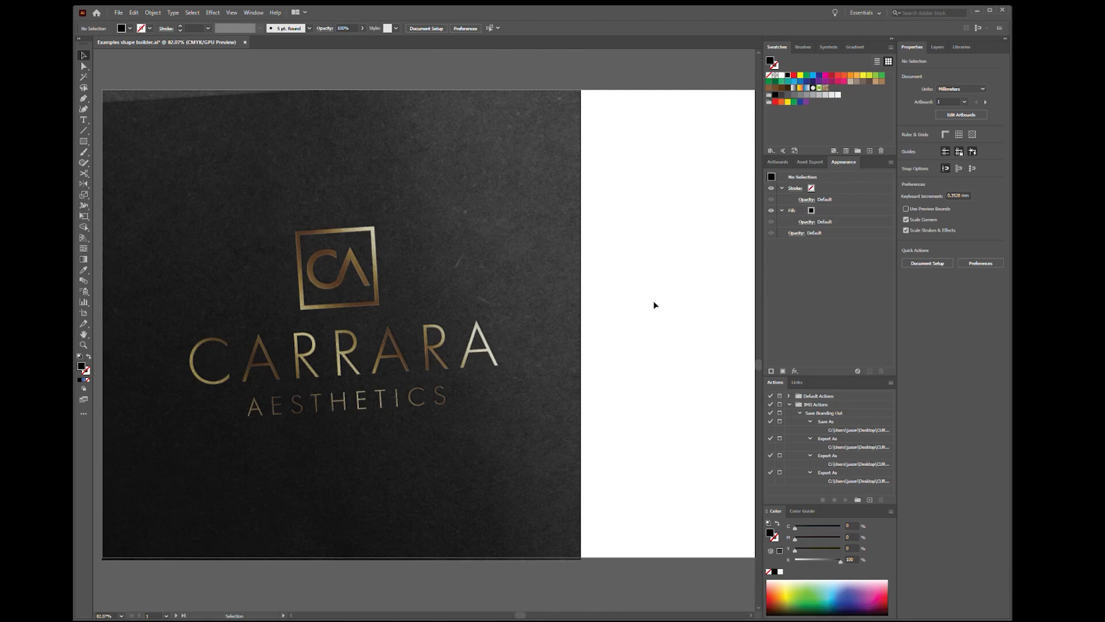
{"action": "key", "text": "space"}
{"action": "left_click_drag", "start_coordinate": [685, 320], "coordinate": [295, 344]}
{"action": "key", "text": "ctrl+space"}
{"action": "left_click_drag", "start_coordinate": [278, 245], "coordinate": [417, 419]}
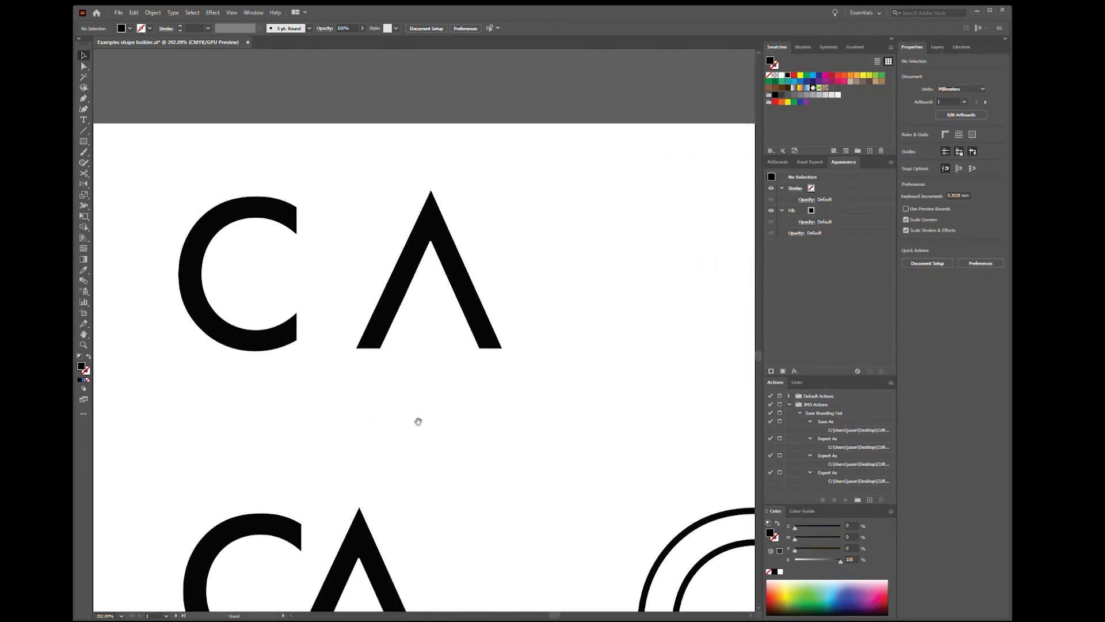
Step: Try placing a copy of the crossbar-less A straight below the original, and delete the copy
{"action": "left_click", "coordinate": [276, 217]}
{"action": "left_click", "coordinate": [443, 233]}
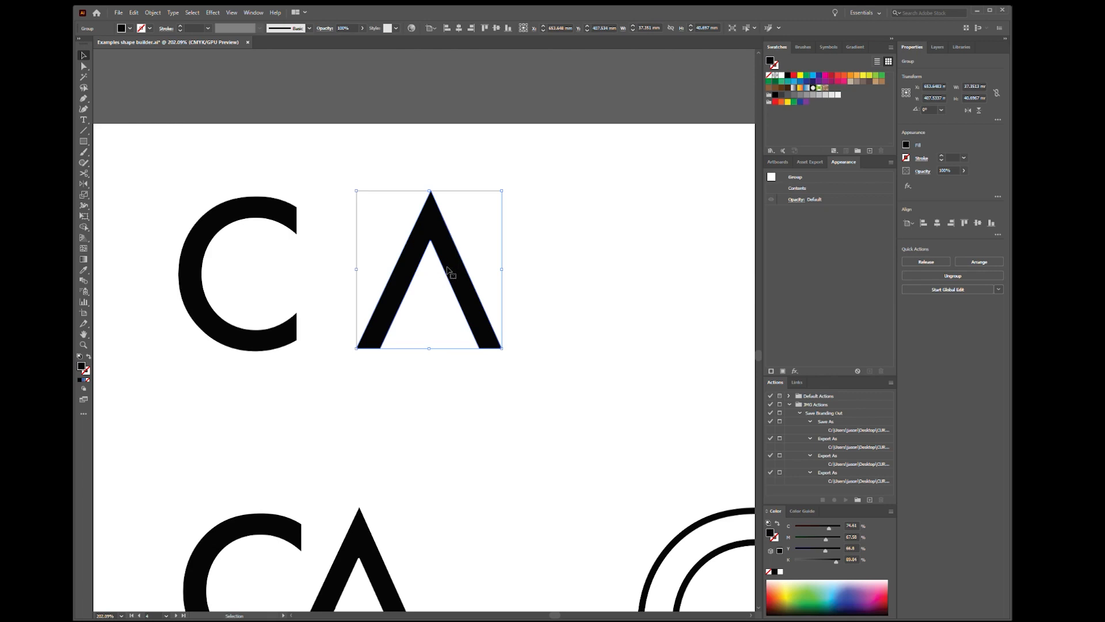
{"action": "left_click_drag", "start_coordinate": [450, 257], "coordinate": [448, 304]}
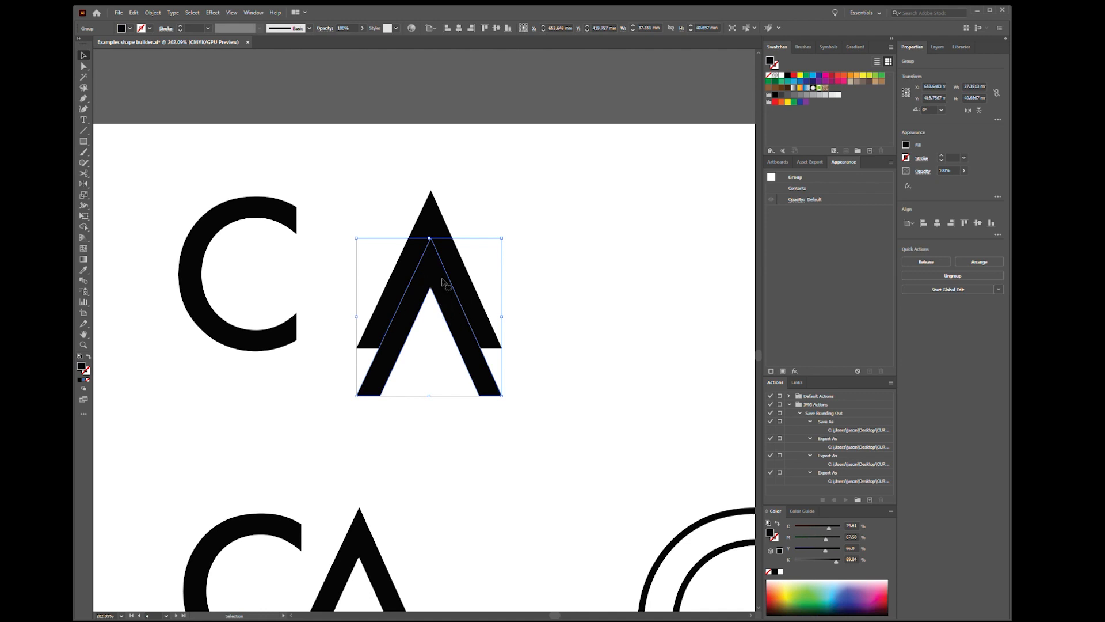
{"action": "key", "text": "Delete"}
Step: Examine the joined CA monogram up close where the C meets the A's left leg
{"action": "scroll", "coordinate": [552, 266], "scroll_direction": "down", "scroll_amount": 5}
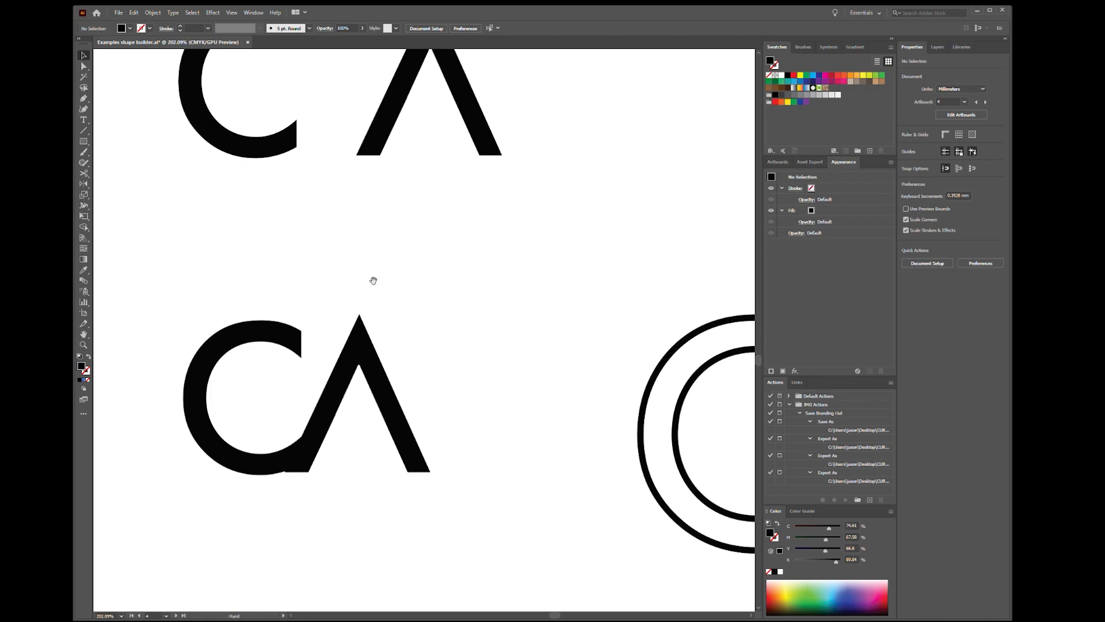
{"action": "left_click_drag", "start_coordinate": [373, 280], "coordinate": [457, 161]}
{"action": "left_click", "coordinate": [396, 288]}
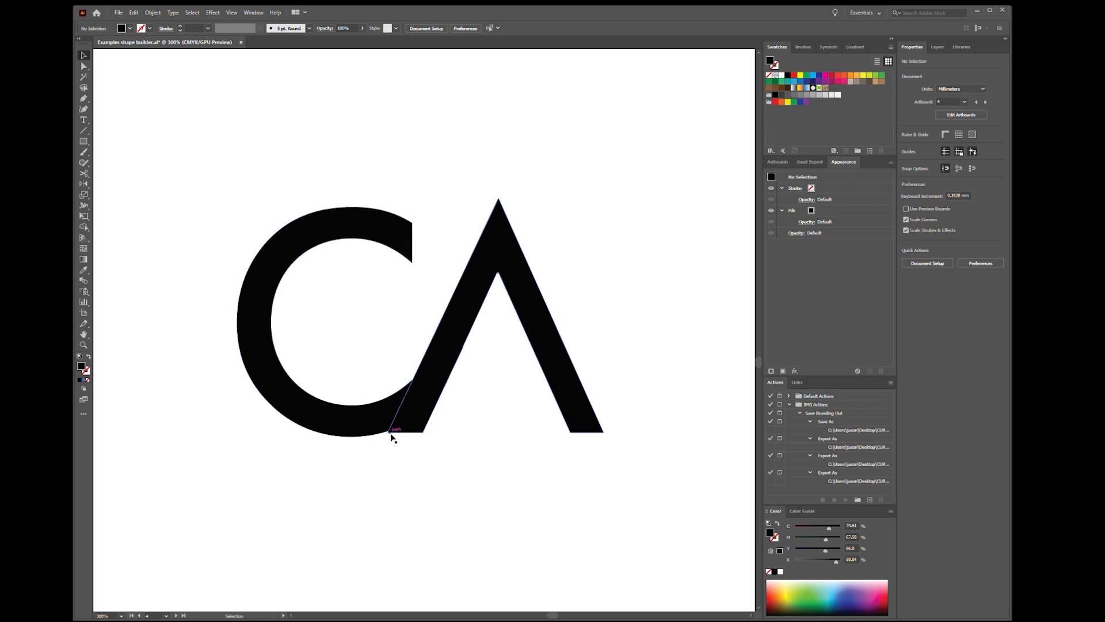
Step: Nudge the C slightly right so the upper corner of its lower terminal meets the outer edge of the A's left leg
{"action": "scroll", "coordinate": [378, 436], "scroll_direction": "up", "scroll_amount": 5}
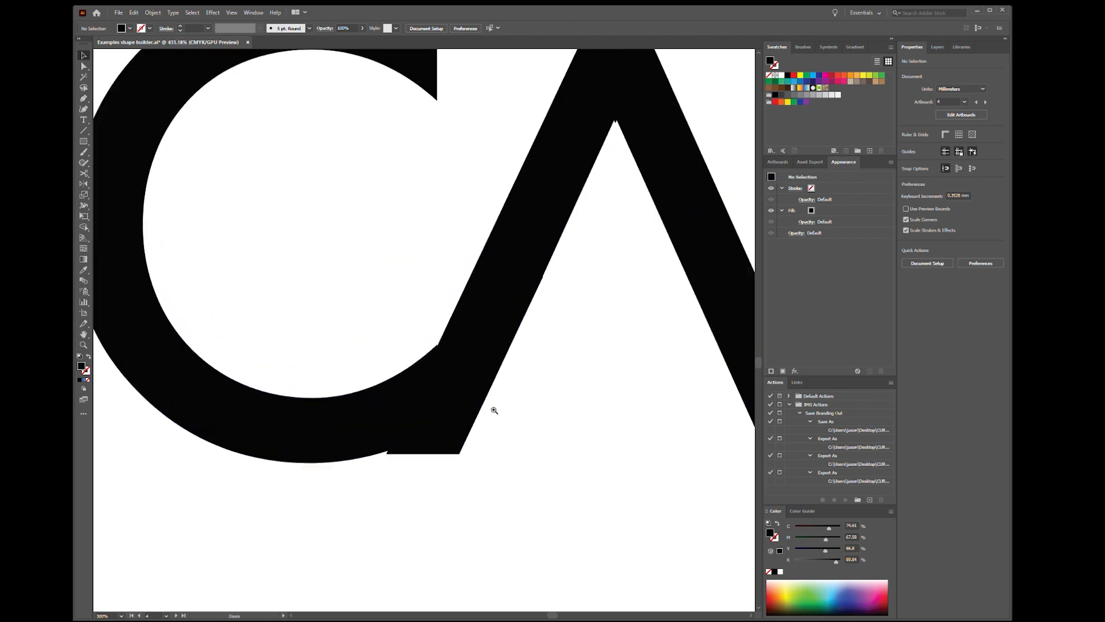
{"action": "left_click", "coordinate": [437, 351]}
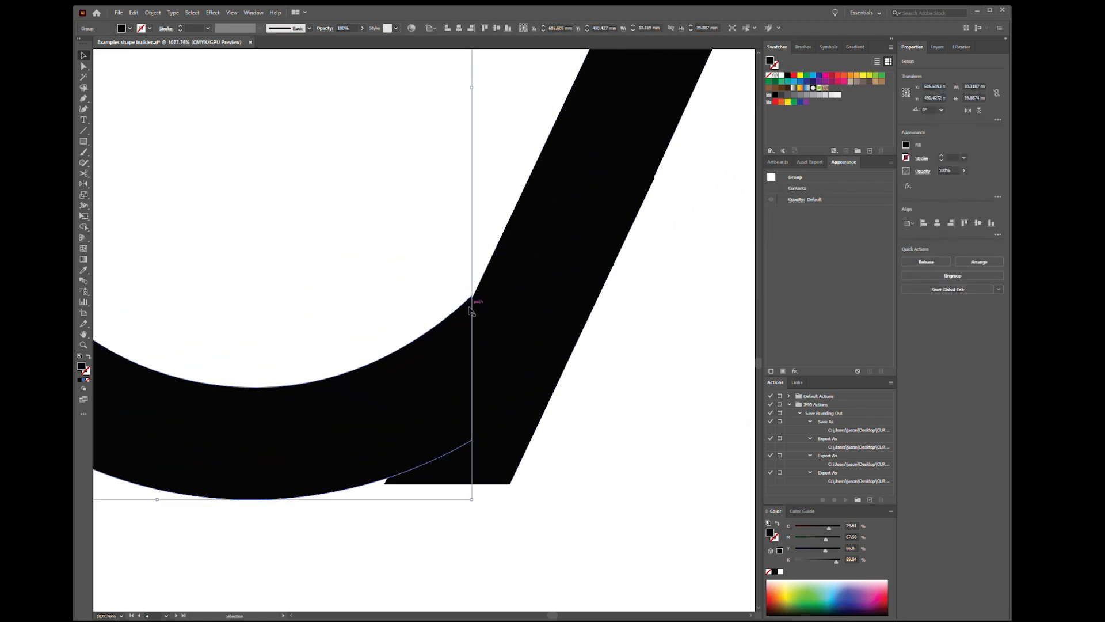
{"action": "left_click_drag", "start_coordinate": [449, 321], "coordinate": [455, 321]}
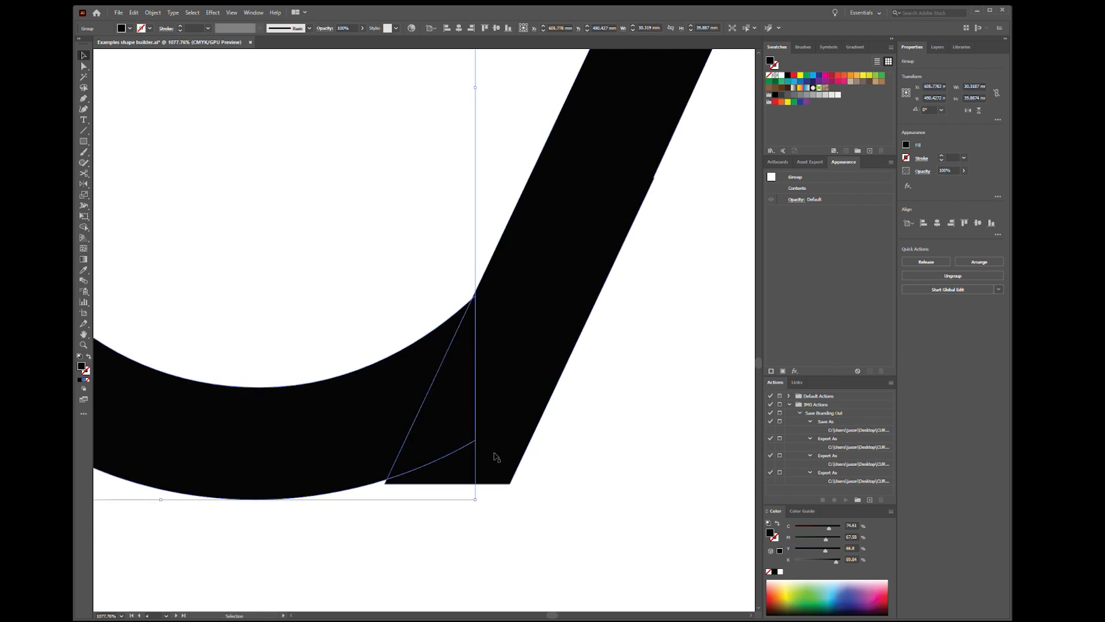
{"action": "left_click", "coordinate": [643, 419]}
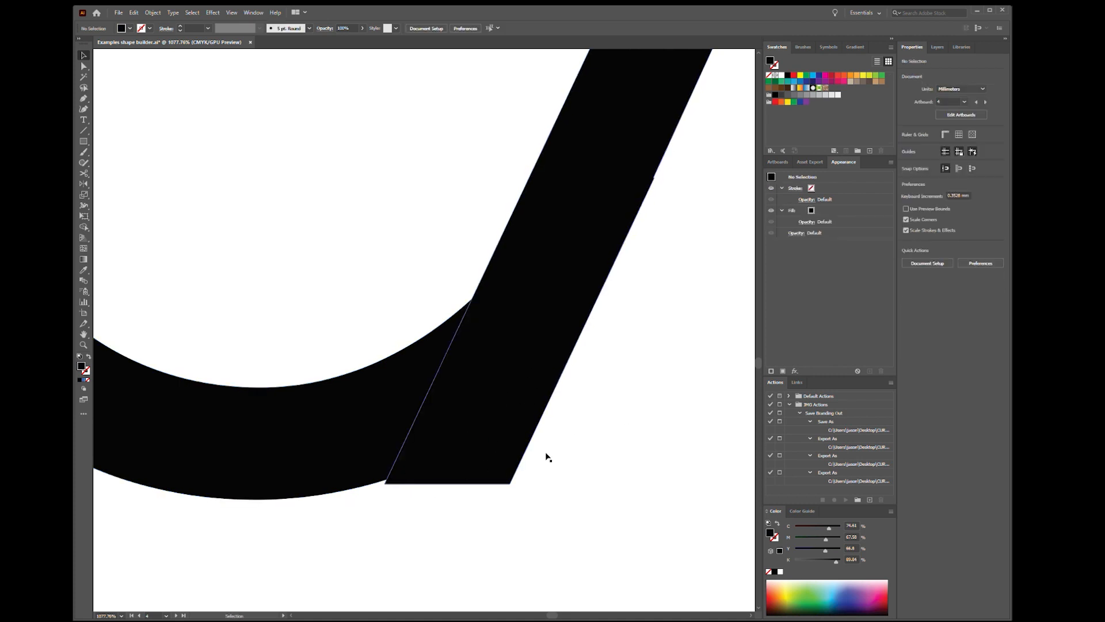
{"action": "scroll", "coordinate": [547, 458], "scroll_direction": "down", "scroll_amount": 6}
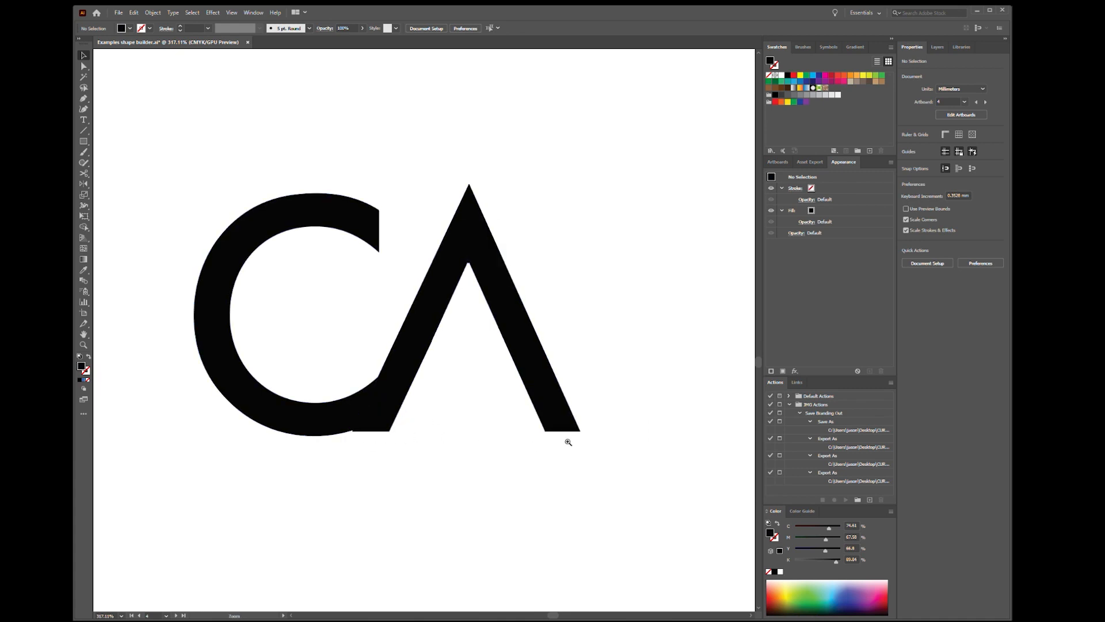
Step: Examine the outlined CA overlap and compare it with the gold CA monogram in the Carrara Aesthetics mockup
{"action": "scroll", "coordinate": [568, 440], "scroll_direction": "down", "scroll_amount": 3}
{"action": "left_click_drag", "start_coordinate": [674, 377], "coordinate": [395, 362]}
{"action": "left_click_drag", "start_coordinate": [615, 393], "coordinate": [323, 353]}
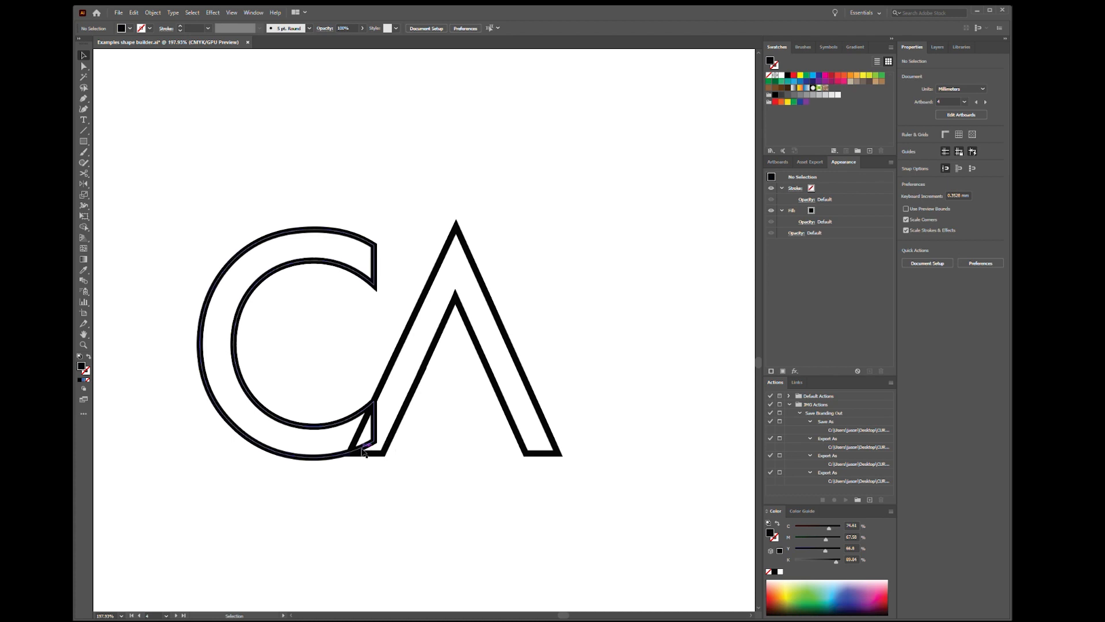
{"action": "scroll", "coordinate": [433, 429], "scroll_direction": "down", "scroll_amount": 4}
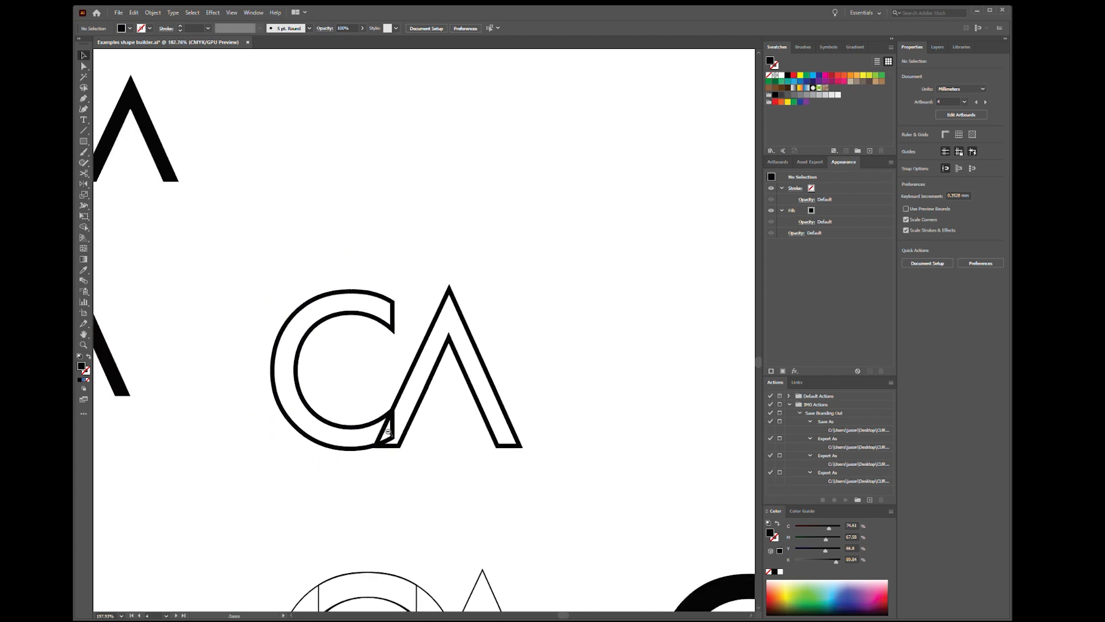
{"action": "left_click_drag", "start_coordinate": [288, 429], "coordinate": [592, 427]}
{"action": "left_click_drag", "start_coordinate": [345, 431], "coordinate": [622, 387]}
{"action": "left_click_drag", "start_coordinate": [396, 327], "coordinate": [448, 313]}
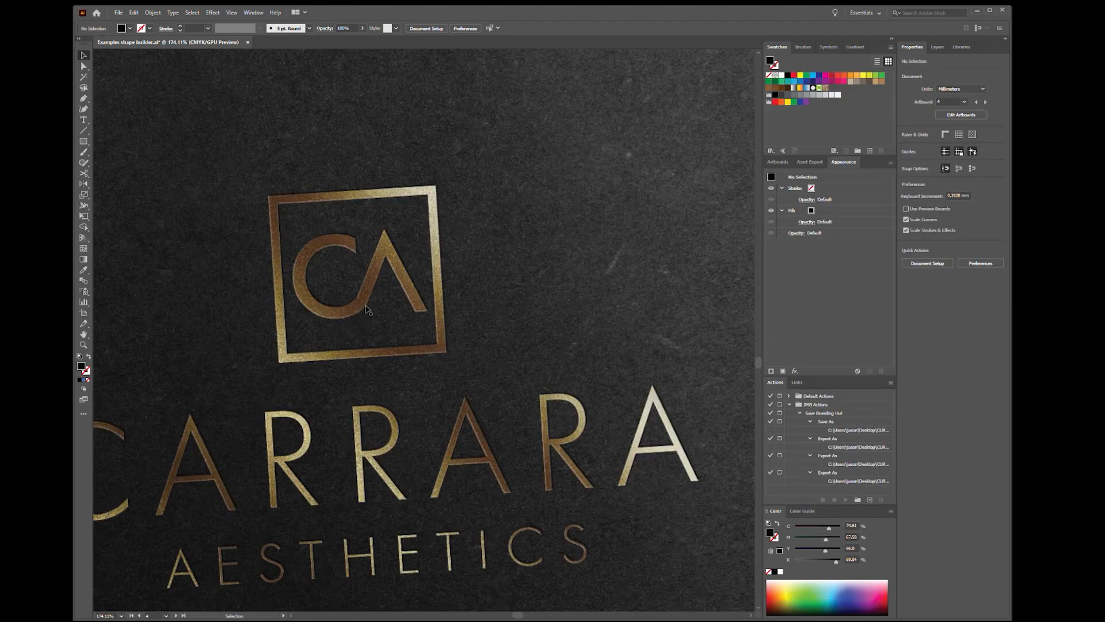
{"action": "scroll", "coordinate": [525, 315], "scroll_direction": "down", "scroll_amount": 5}
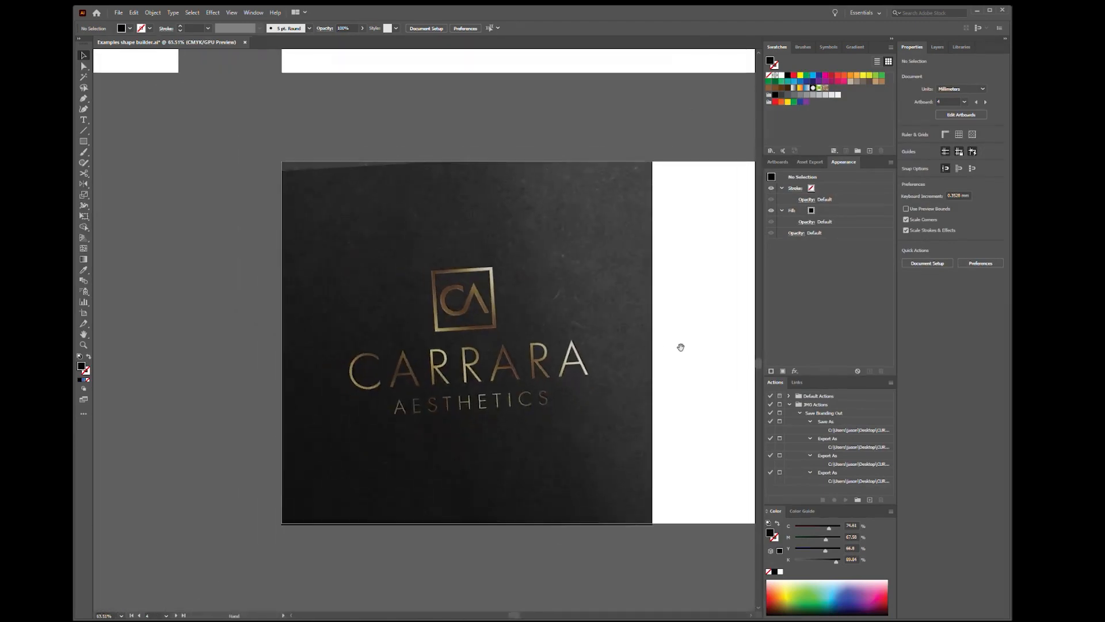
{"action": "left_click_drag", "start_coordinate": [680, 347], "coordinate": [372, 335]}
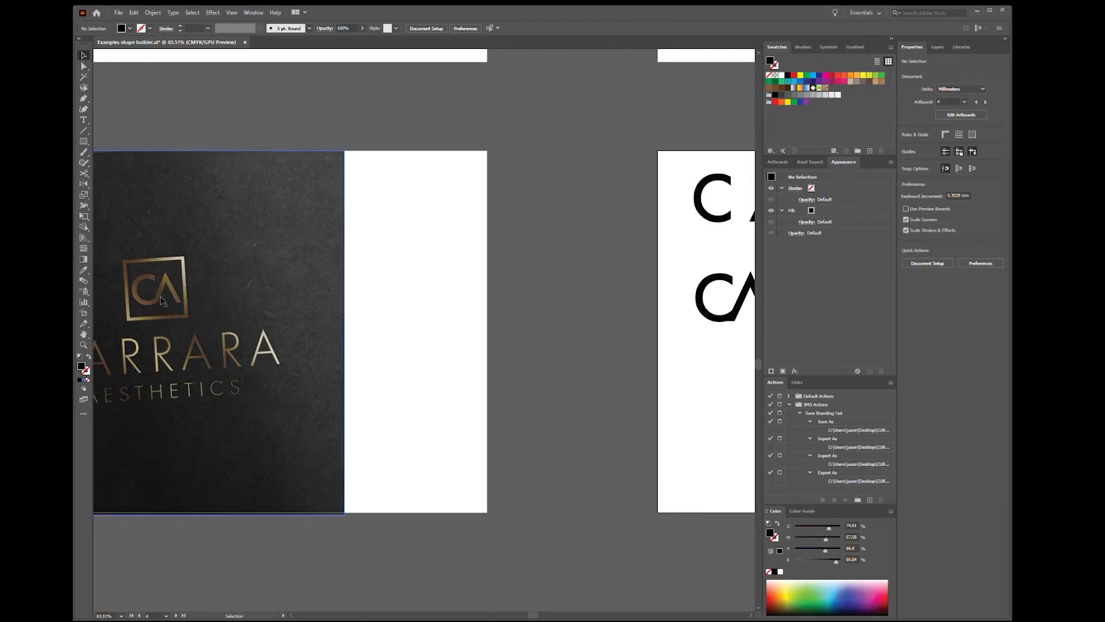
{"action": "left_click_drag", "start_coordinate": [616, 302], "coordinate": [299, 307]}
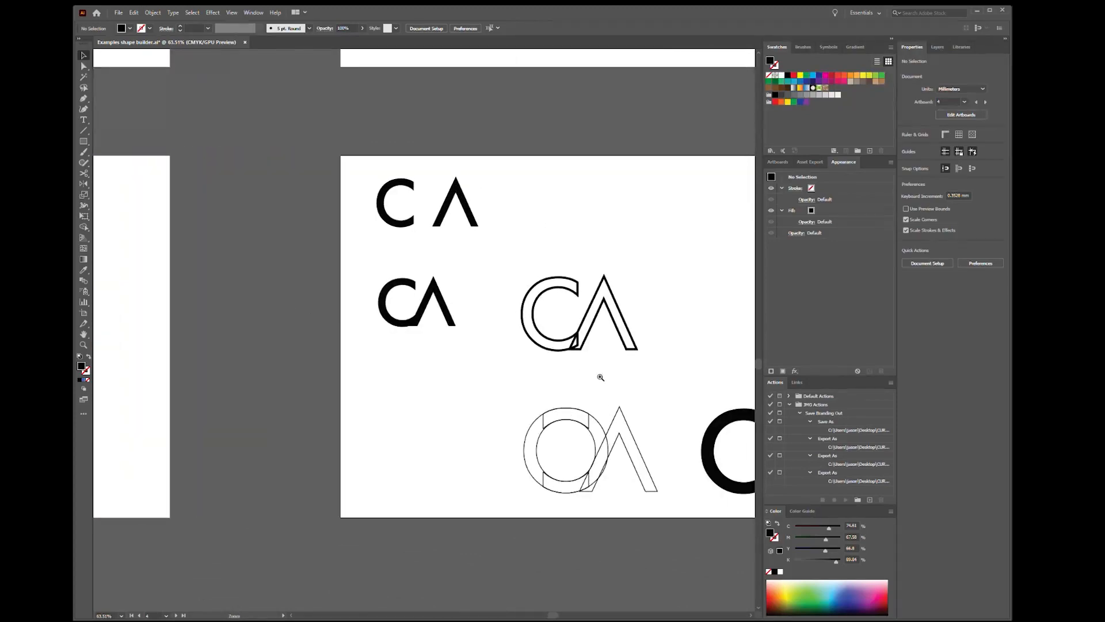
Step: Duplicate the C outline from the overlapping construction into the empty space to its left
{"action": "left_click", "coordinate": [595, 388]}
{"action": "left_click", "coordinate": [407, 474]}
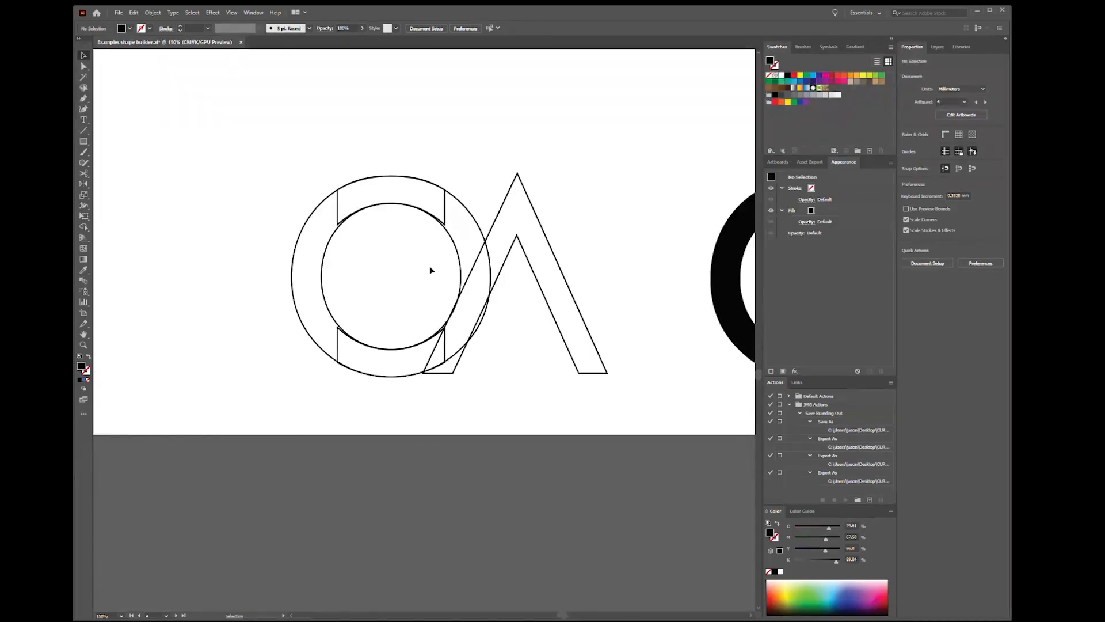
{"action": "left_click", "coordinate": [324, 255]}
{"action": "left_click_drag", "start_coordinate": [324, 258], "coordinate": [110, 271]}
{"action": "left_click_drag", "start_coordinate": [353, 275], "coordinate": [537, 286]}
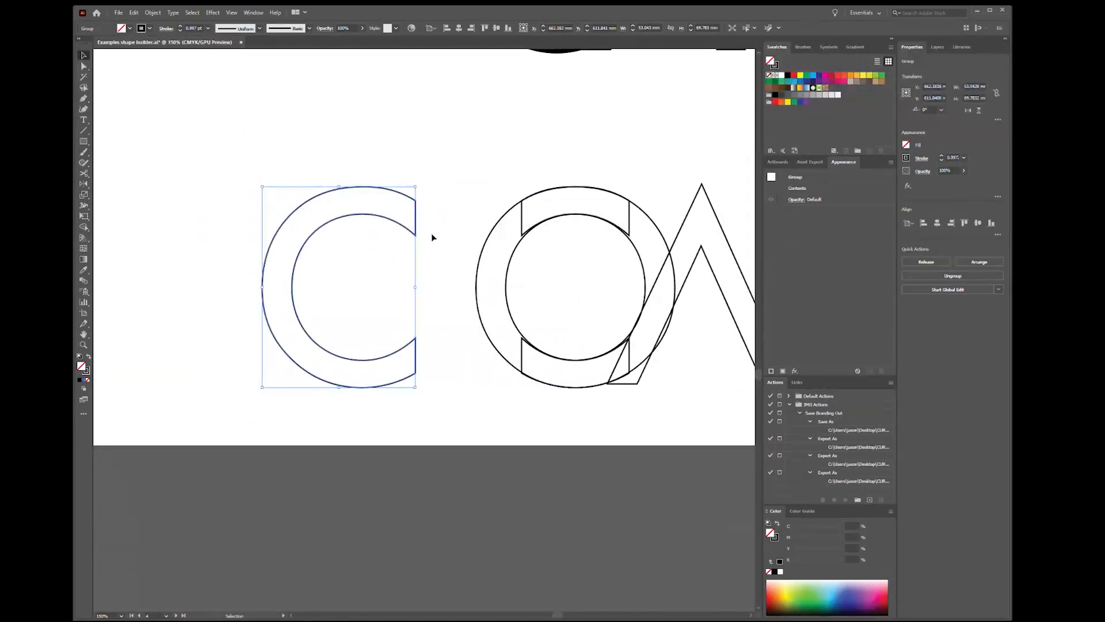
Step: Reflect a copy of the duplicate C horizontally about its centre to form a ring, and delete both pieces
{"action": "key", "text": "o"}
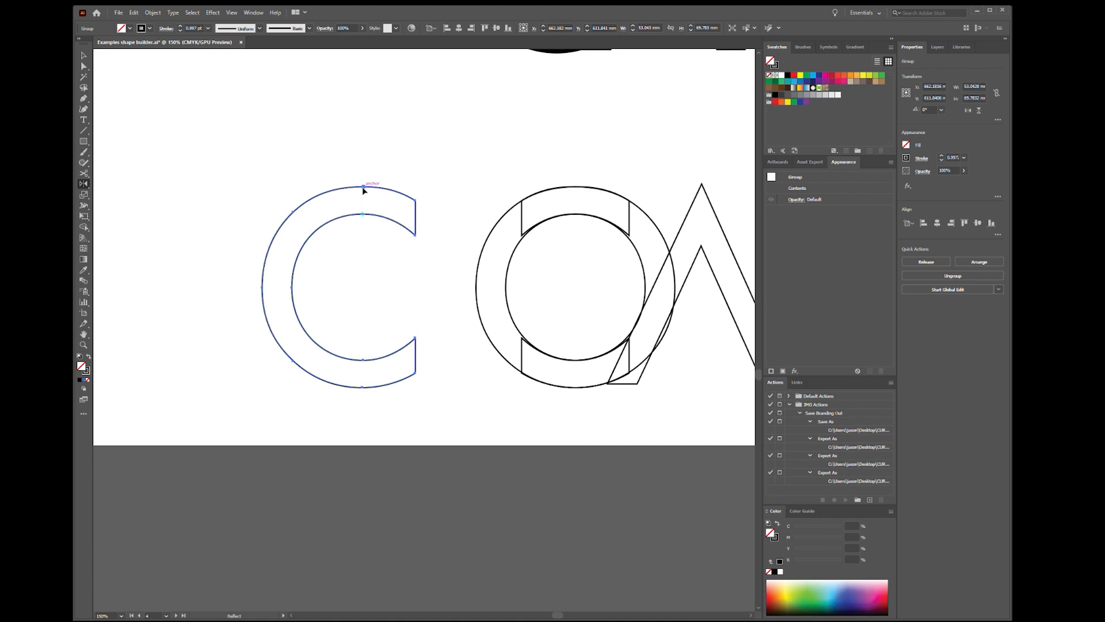
{"action": "left_click", "coordinate": [363, 214]}
{"action": "left_click_drag", "start_coordinate": [348, 218], "coordinate": [449, 229]}
{"action": "key", "text": "v"}
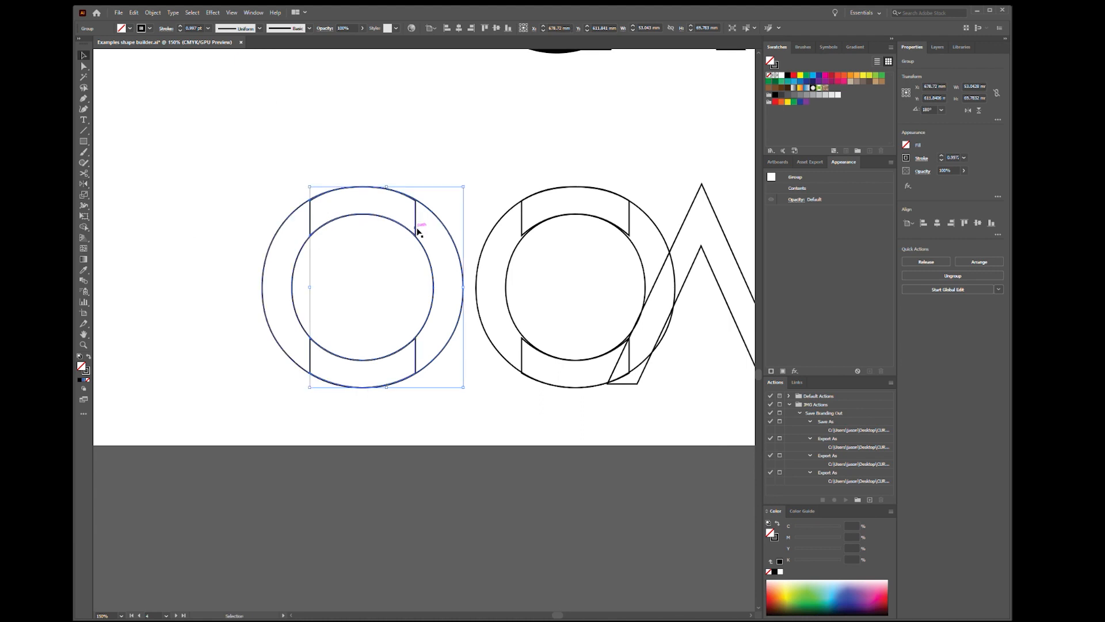
{"action": "left_click_drag", "start_coordinate": [430, 154], "coordinate": [332, 262]}
{"action": "key", "text": "Delete"}
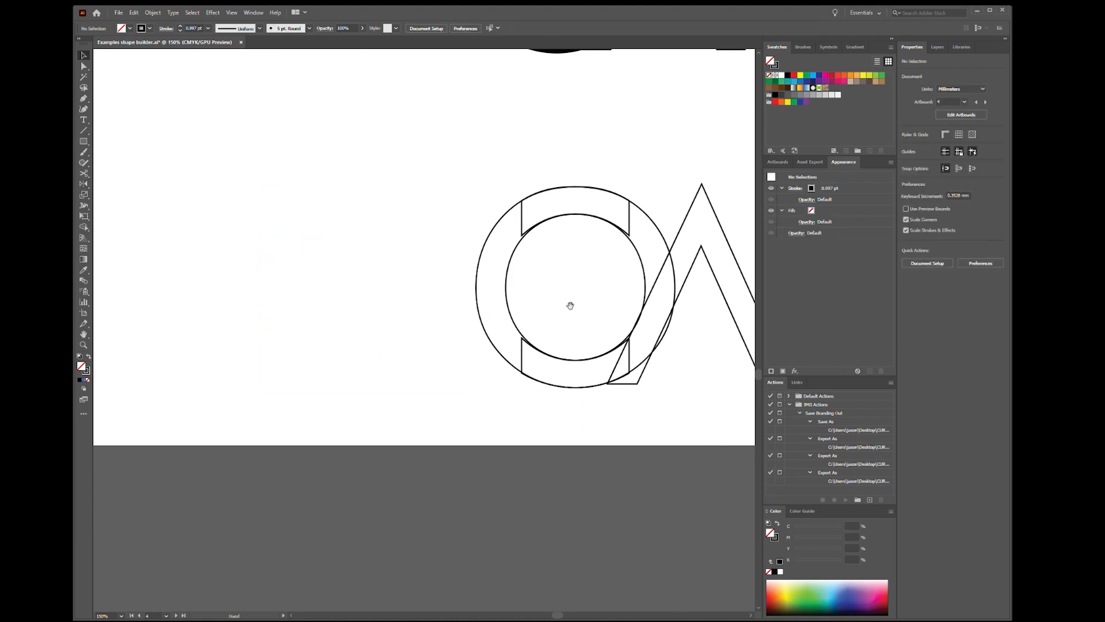
Step: Subtract the A's left foot outside the ring and the ring arcs on both sides of the A's left leg with Shape Builder
{"action": "left_click_drag", "start_coordinate": [570, 305], "coordinate": [299, 305]}
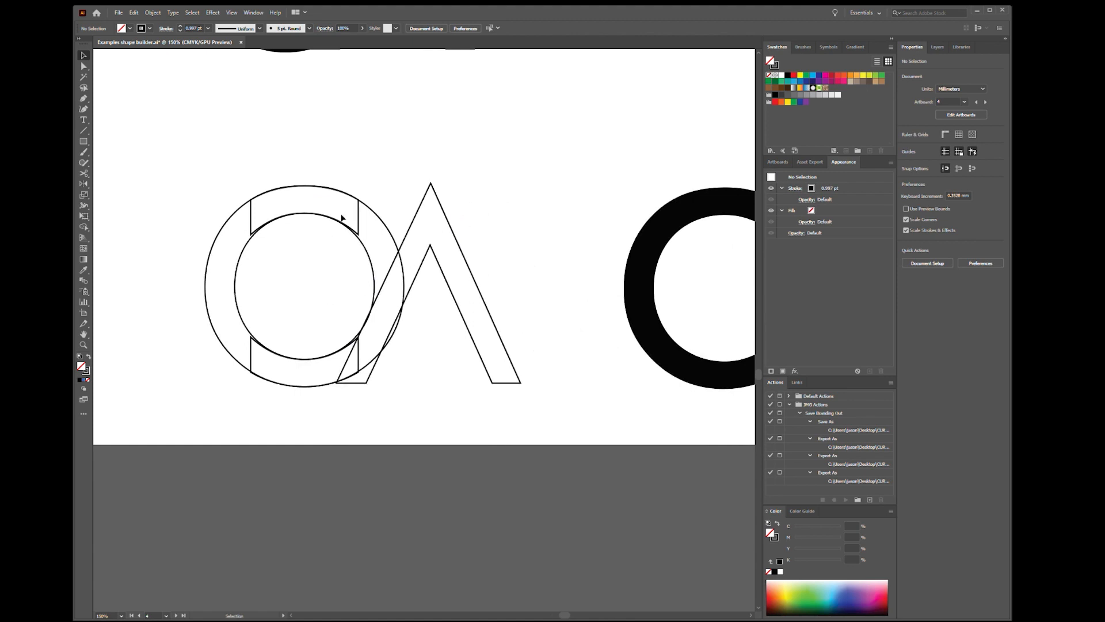
{"action": "key", "text": "ctrl+equal"}
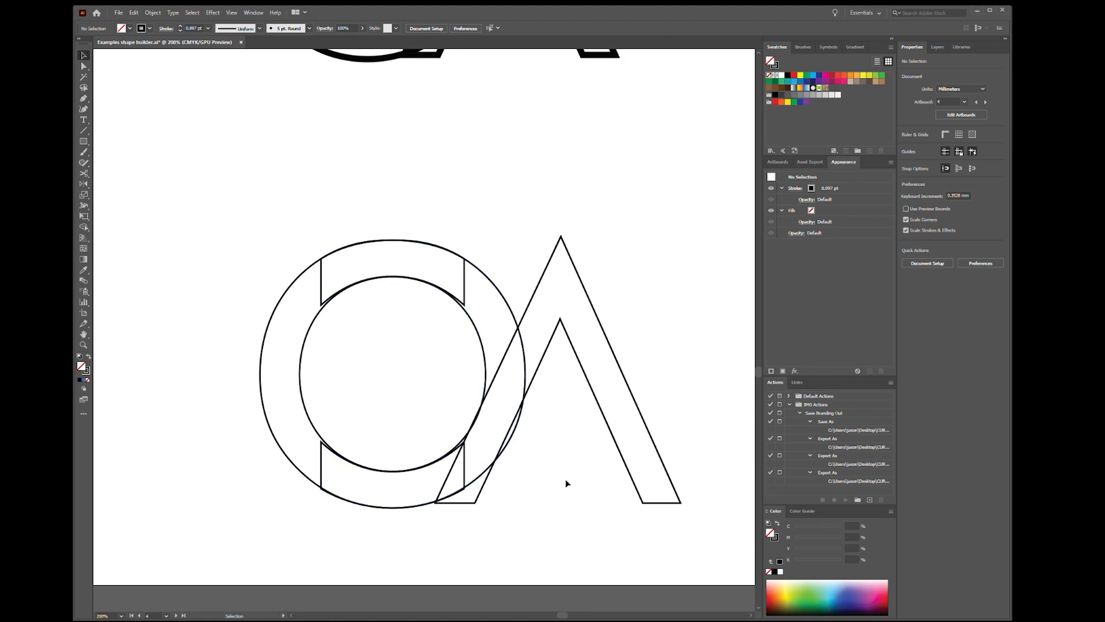
{"action": "left_click_drag", "start_coordinate": [645, 207], "coordinate": [282, 561]}
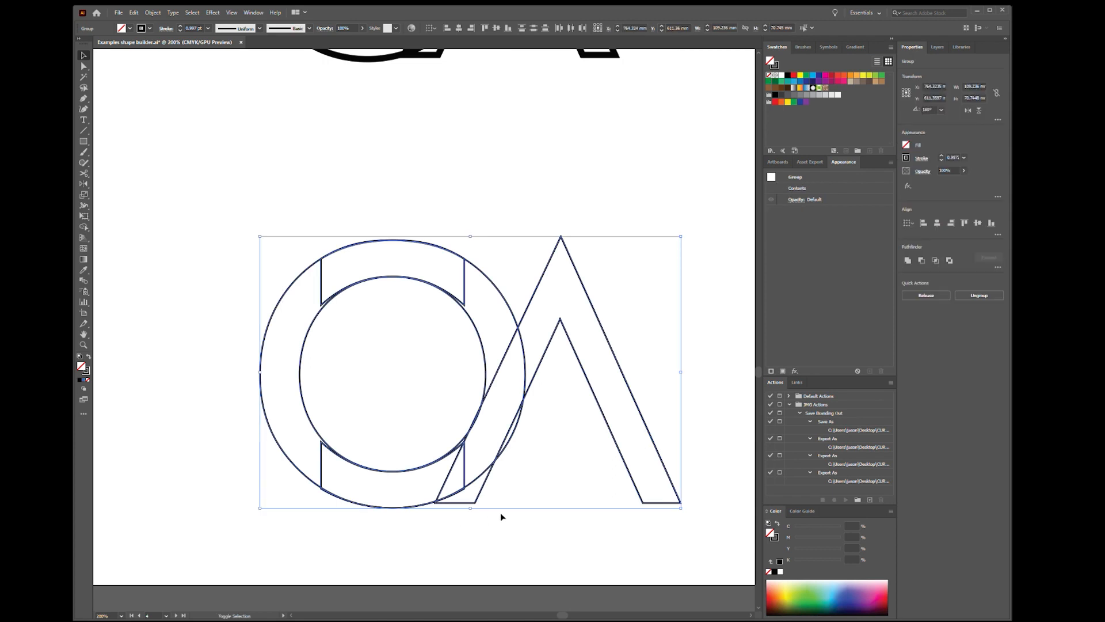
{"action": "key", "text": "shift+m"}
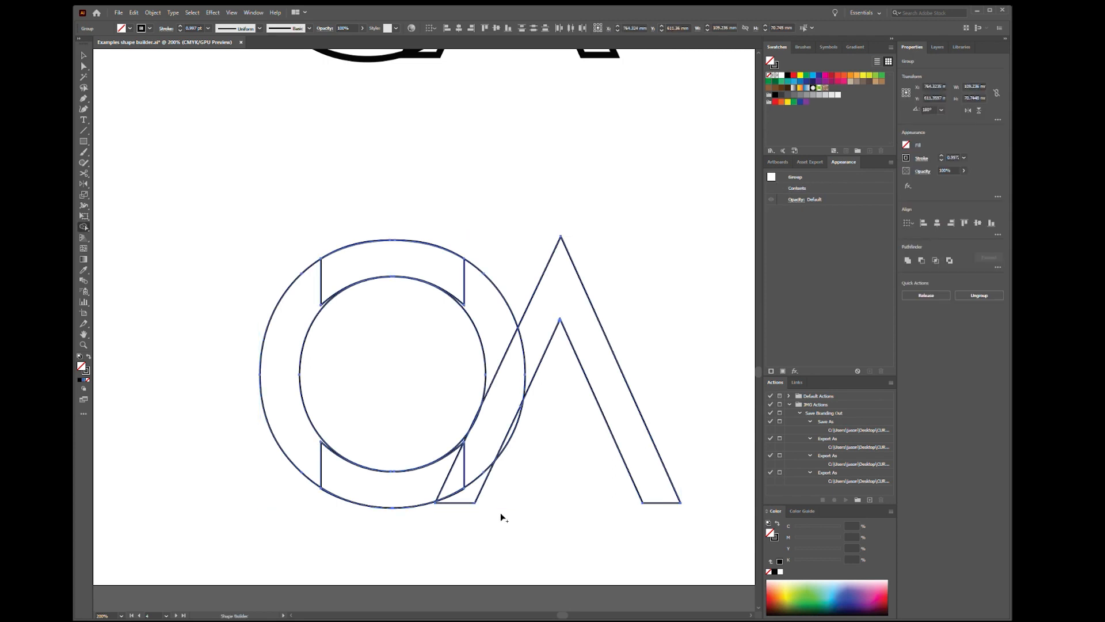
{"action": "left_click", "coordinate": [477, 494], "text": "alt"}
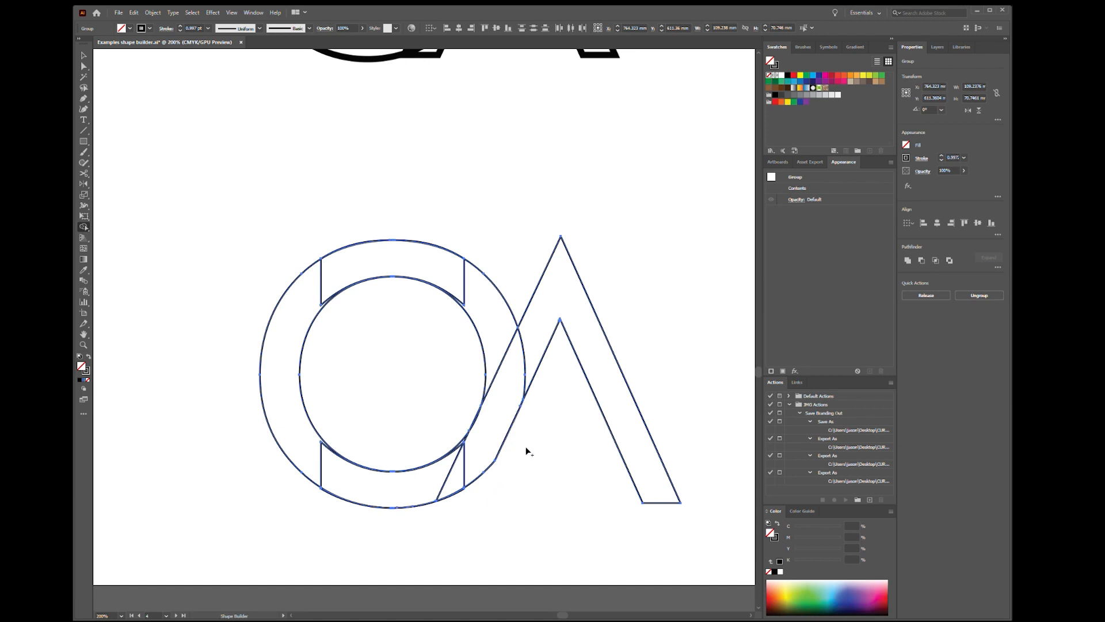
{"action": "left_click", "coordinate": [487, 320], "text": "alt"}
{"action": "key", "text": "v"}
{"action": "scroll", "coordinate": [582, 407], "scroll_direction": "down", "scroll_amount": 2}
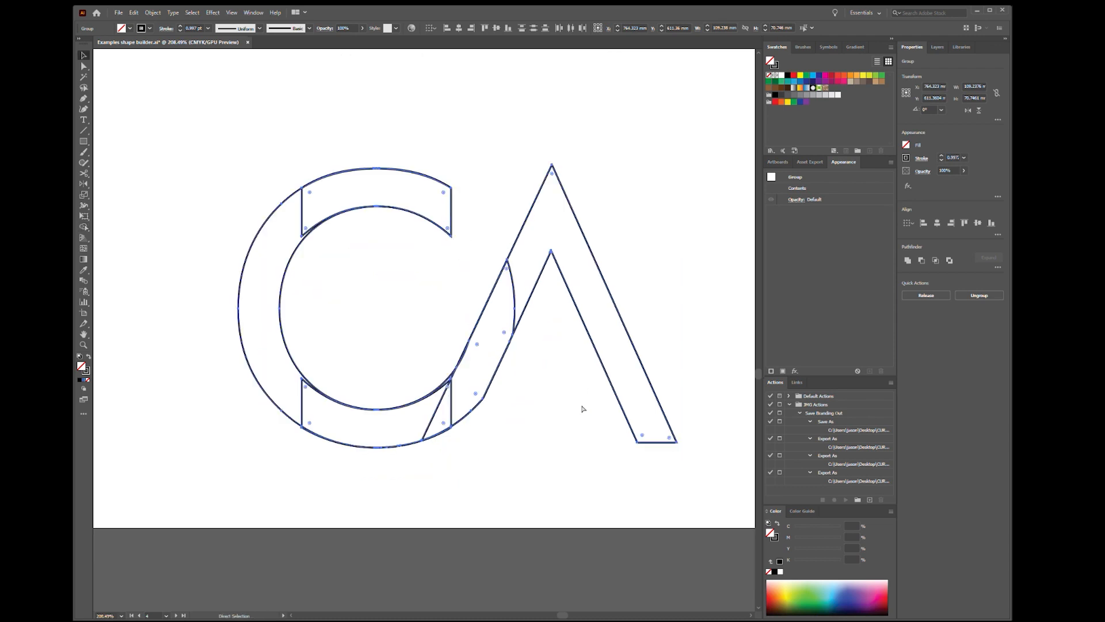
{"action": "left_click", "coordinate": [553, 402]}
Step: Examine the overlapping C, mirrored C and A paths up close where the lower curve meets the A's left leg
{"action": "key", "text": "ctrl+equal"}
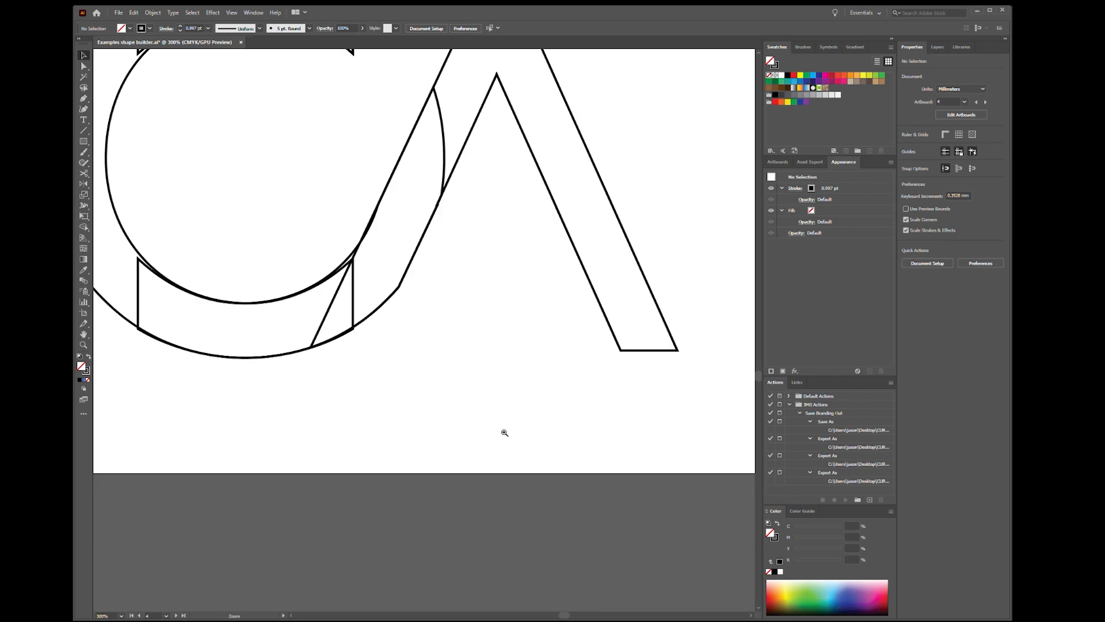
{"action": "left_click_drag", "start_coordinate": [498, 275], "coordinate": [620, 398]}
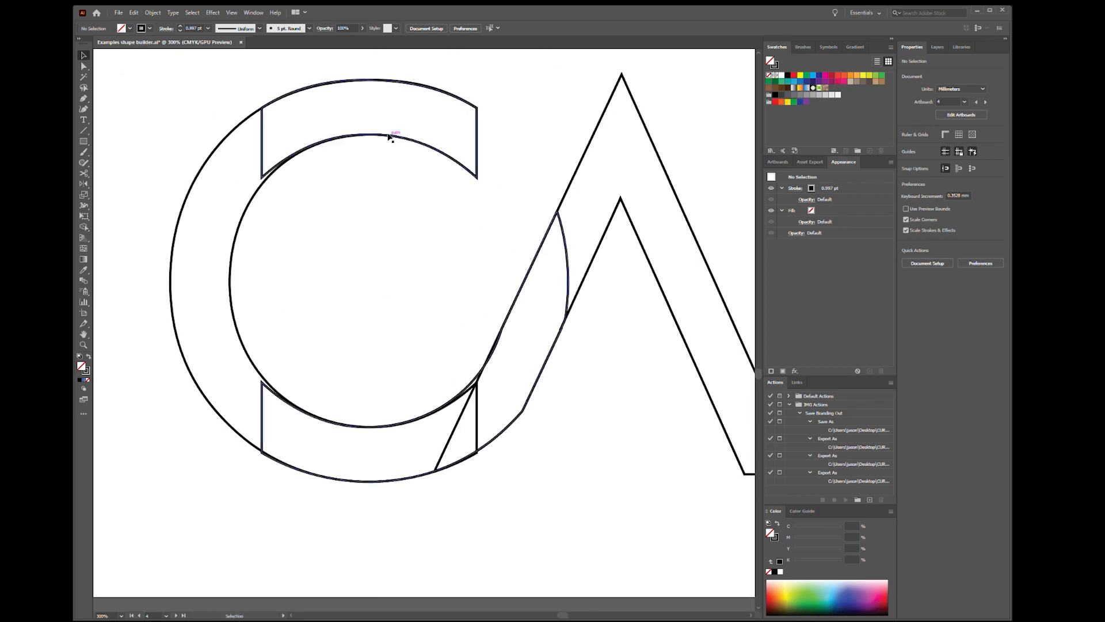
{"action": "left_click", "coordinate": [263, 153]}
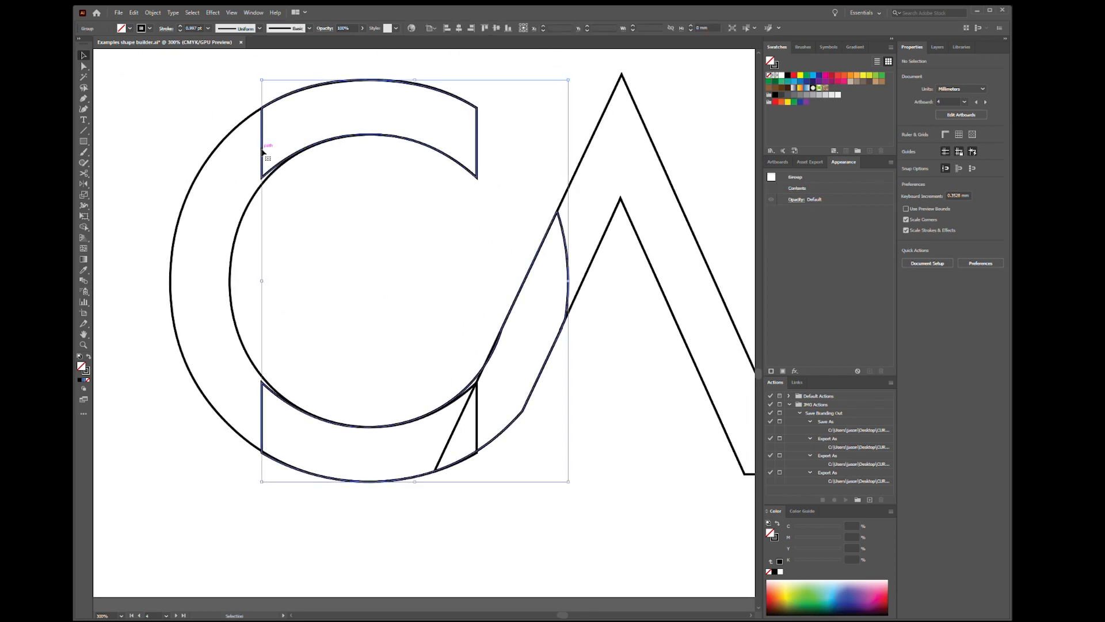
{"action": "left_click", "coordinate": [627, 440]}
{"action": "left_click_drag", "start_coordinate": [451, 464], "coordinate": [622, 401]}
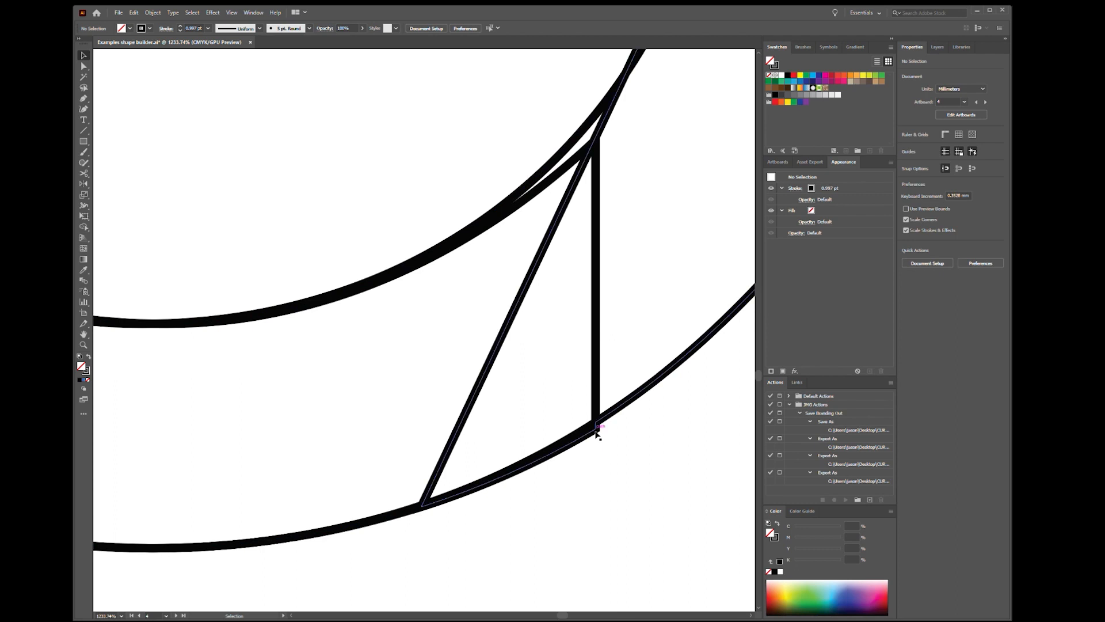
{"action": "left_click", "coordinate": [600, 406]}
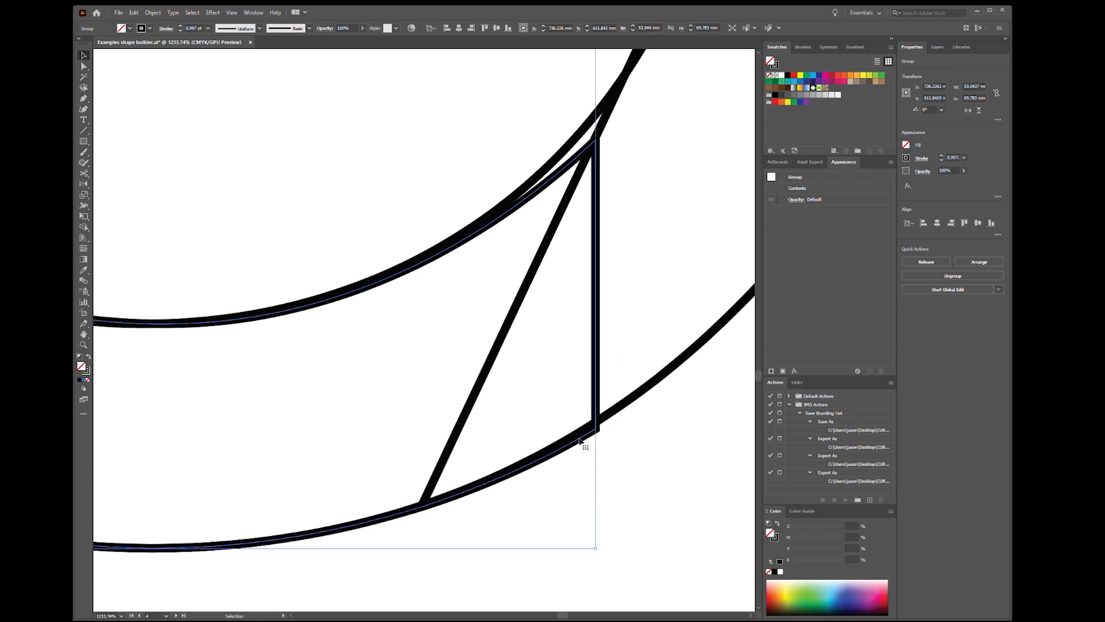
{"action": "left_click", "coordinate": [631, 400]}
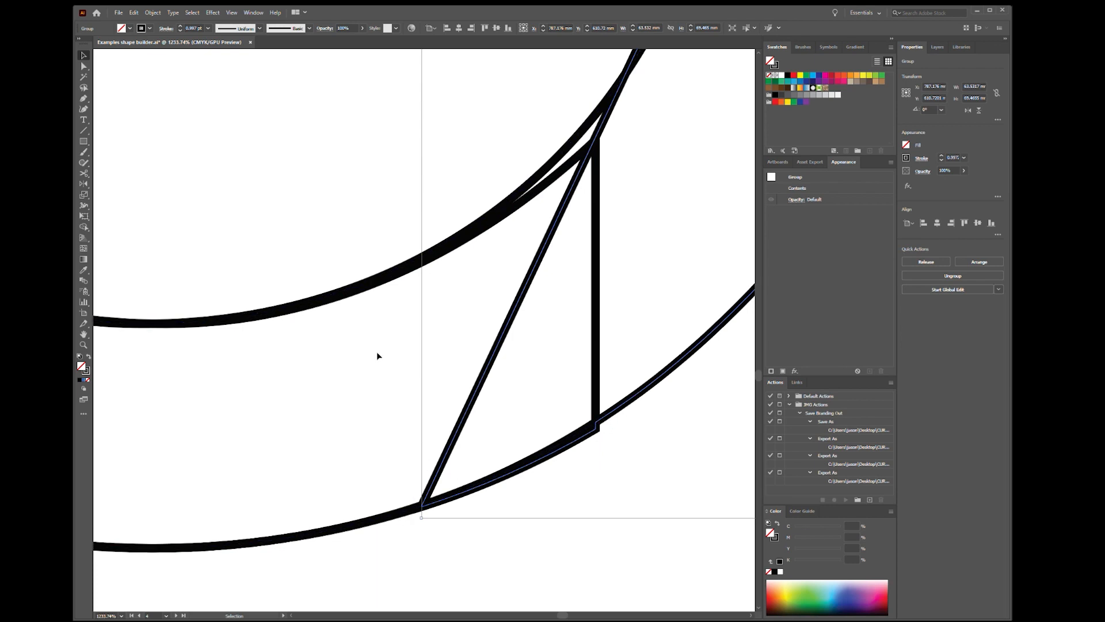
{"action": "left_click", "coordinate": [362, 287]}
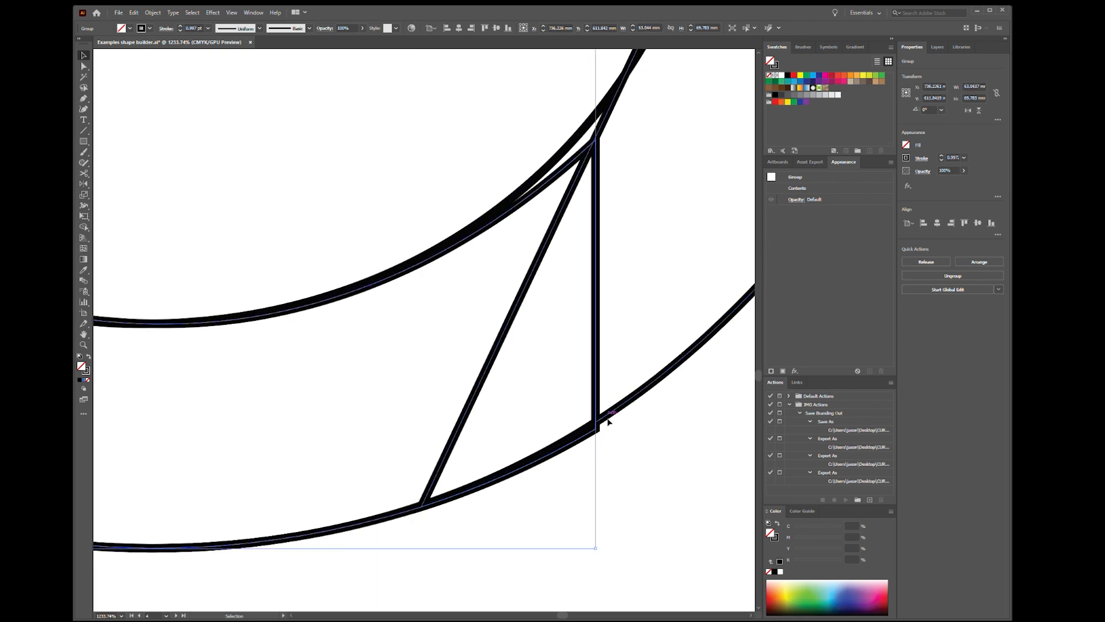
{"action": "left_click", "coordinate": [590, 429]}
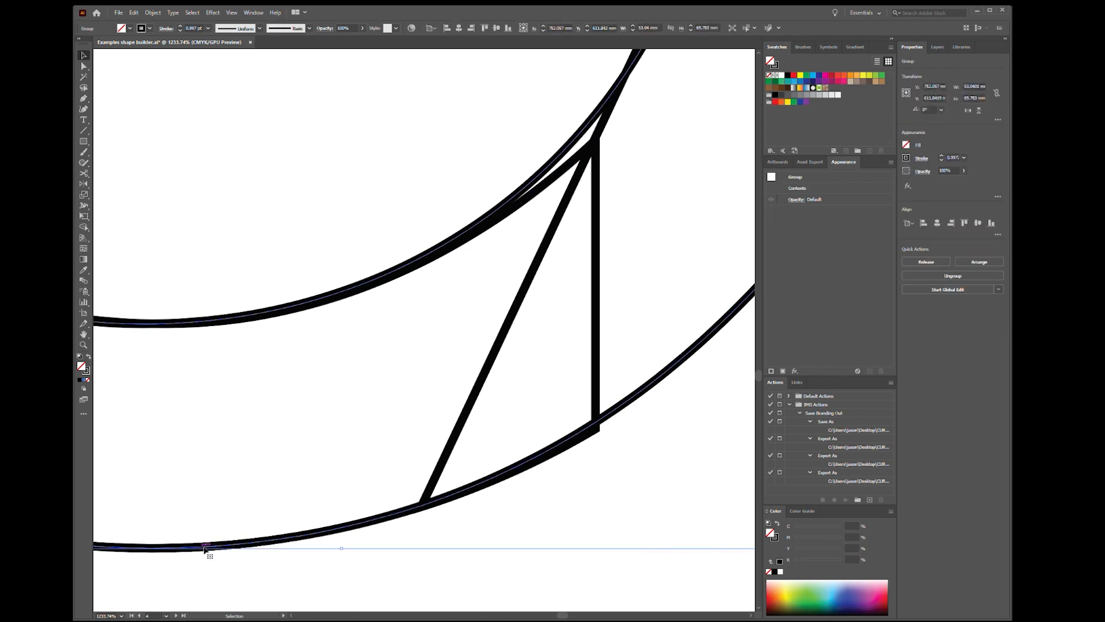
Step: Subtract the thin slivers along the underside of the C's lower curve at the A's left leg with Shape Builder
{"action": "left_click_drag", "start_coordinate": [669, 464], "coordinate": [325, 163]}
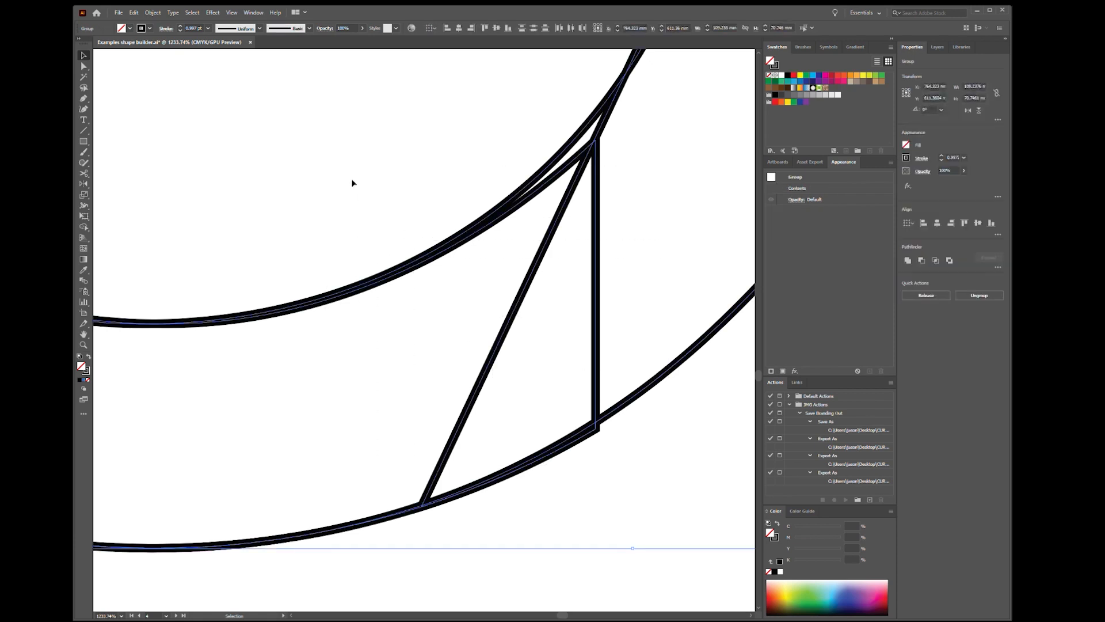
{"action": "key", "text": "shift+m"}
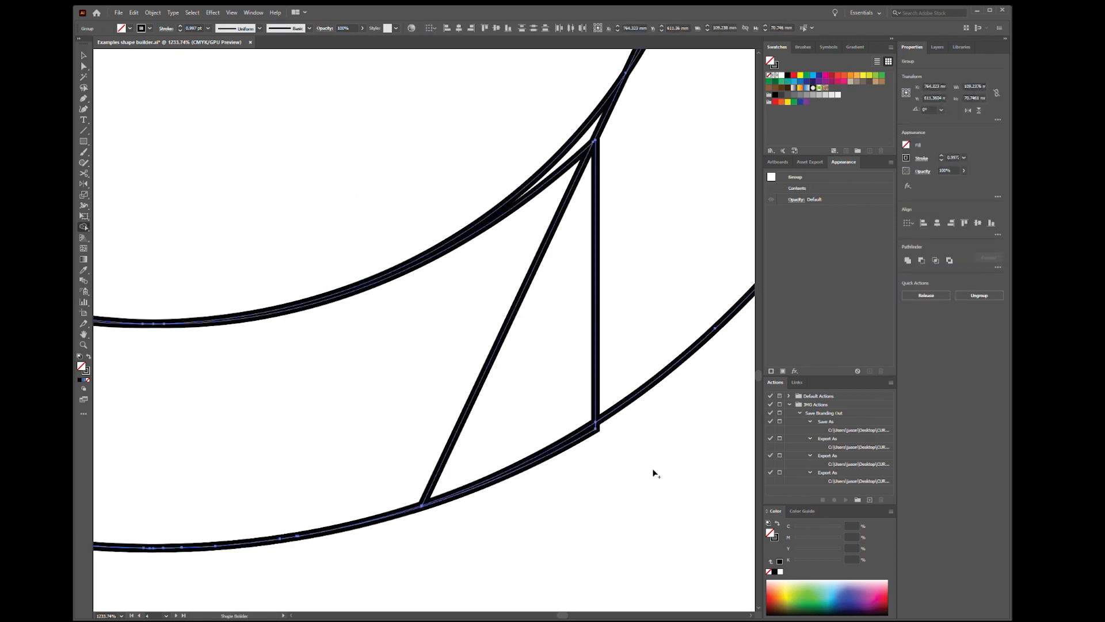
{"action": "left_click", "coordinate": [575, 442]}
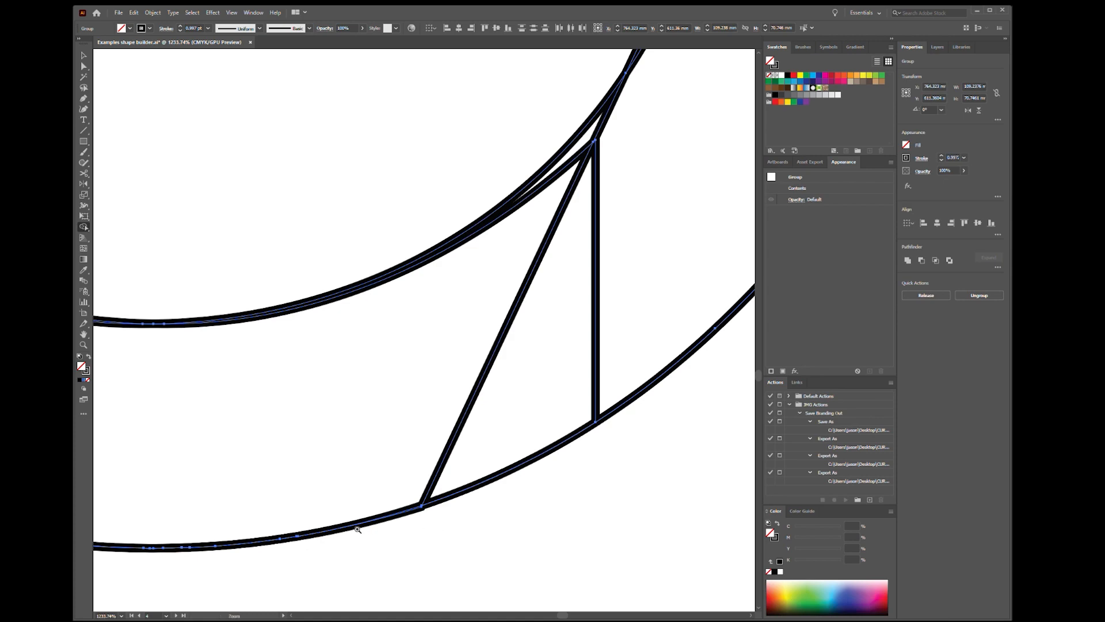
{"action": "scroll", "coordinate": [355, 525], "scroll_direction": "up", "scroll_amount": 5}
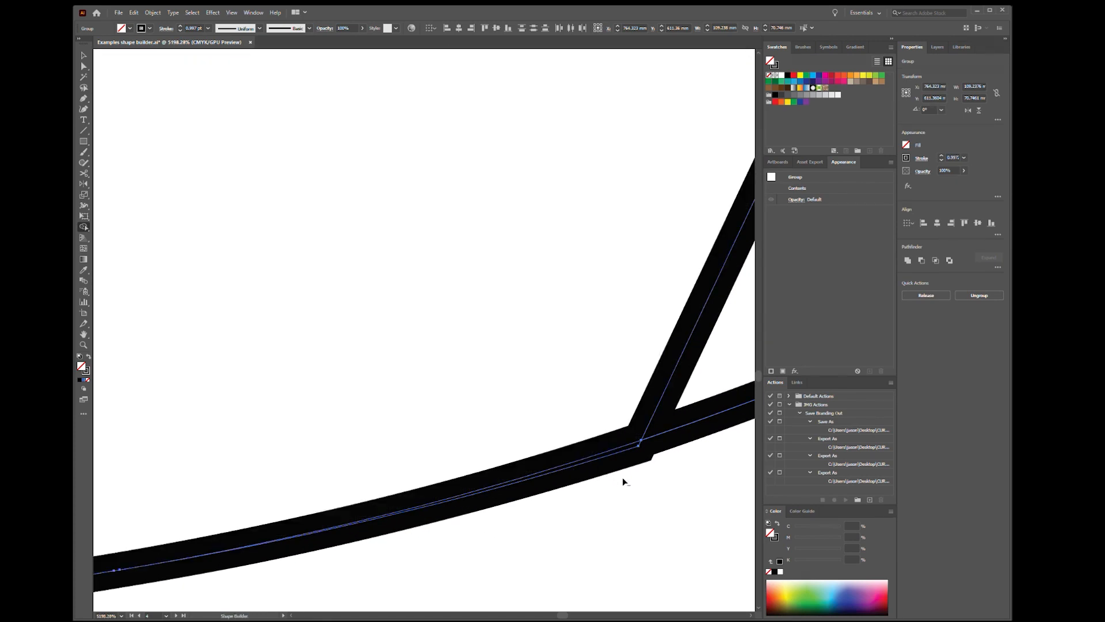
{"action": "left_click", "coordinate": [616, 455]}
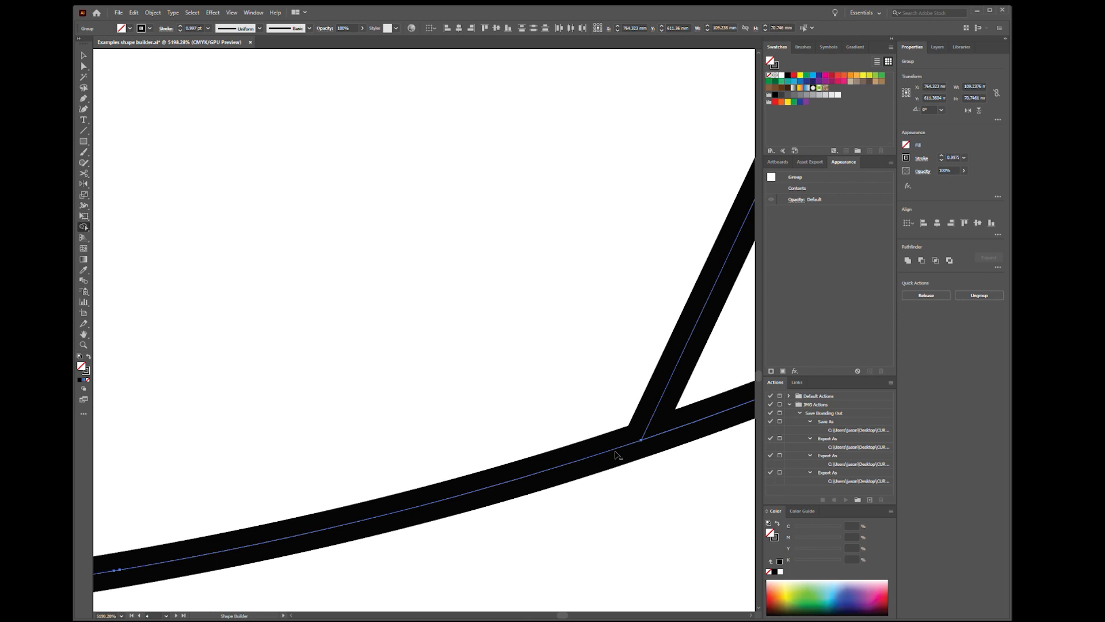
Step: Examine the trimmed lower C curve and the edges of the A's left leg up close for leftover pieces and uneven joins
{"action": "scroll", "coordinate": [616, 454], "scroll_direction": "down", "scroll_amount": 5}
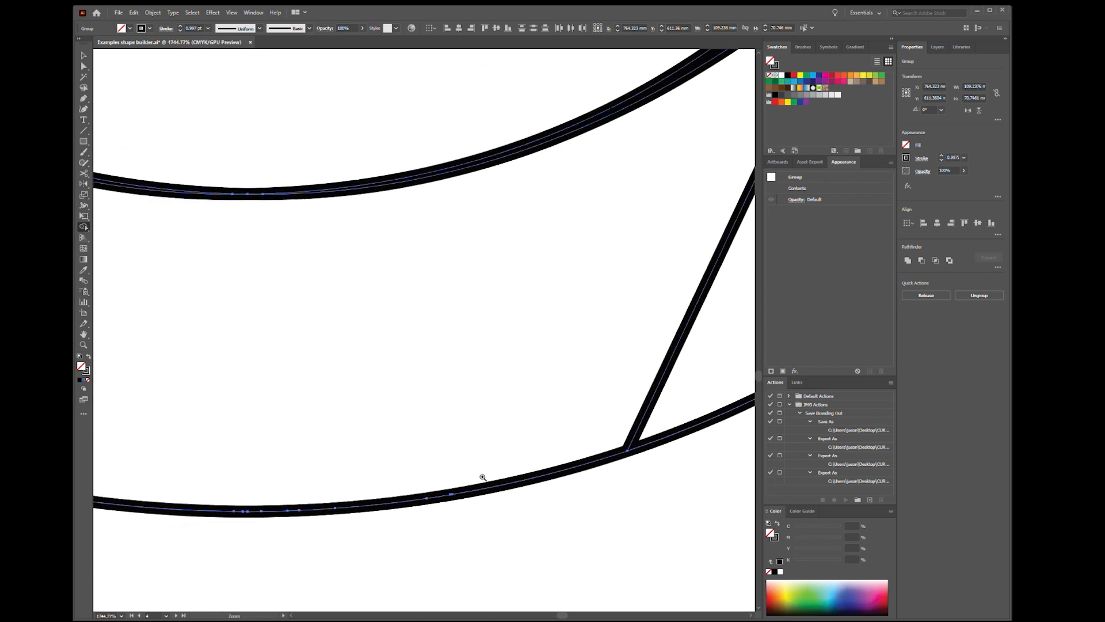
{"action": "scroll", "coordinate": [579, 449], "scroll_direction": "down", "scroll_amount": 5}
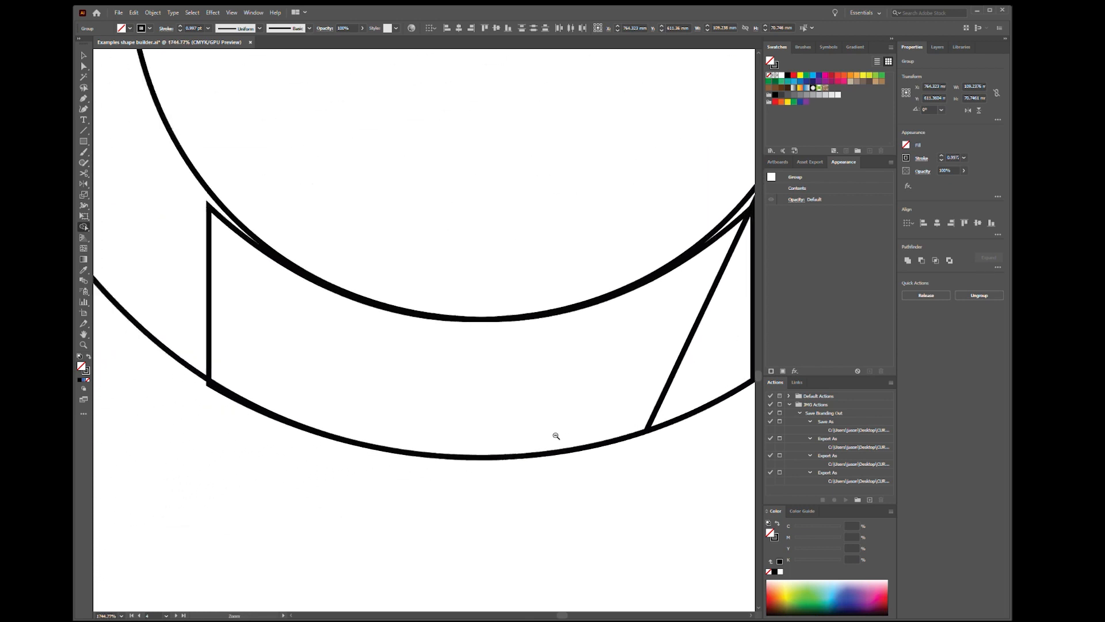
{"action": "left_click_drag", "start_coordinate": [665, 371], "coordinate": [460, 458]}
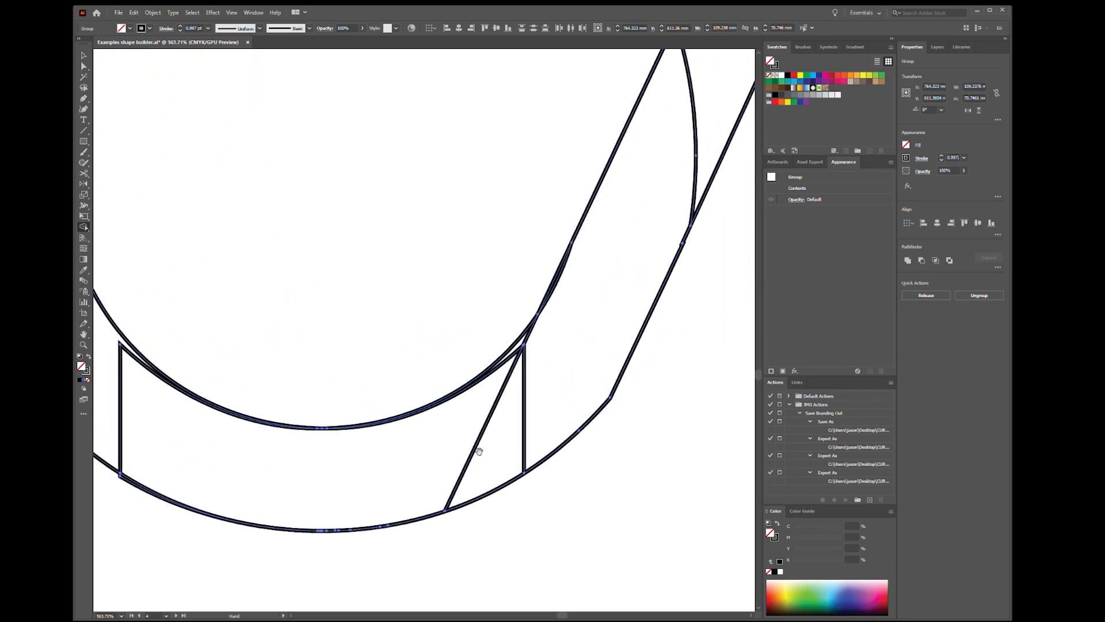
{"action": "left_click_drag", "start_coordinate": [625, 412], "coordinate": [538, 416]}
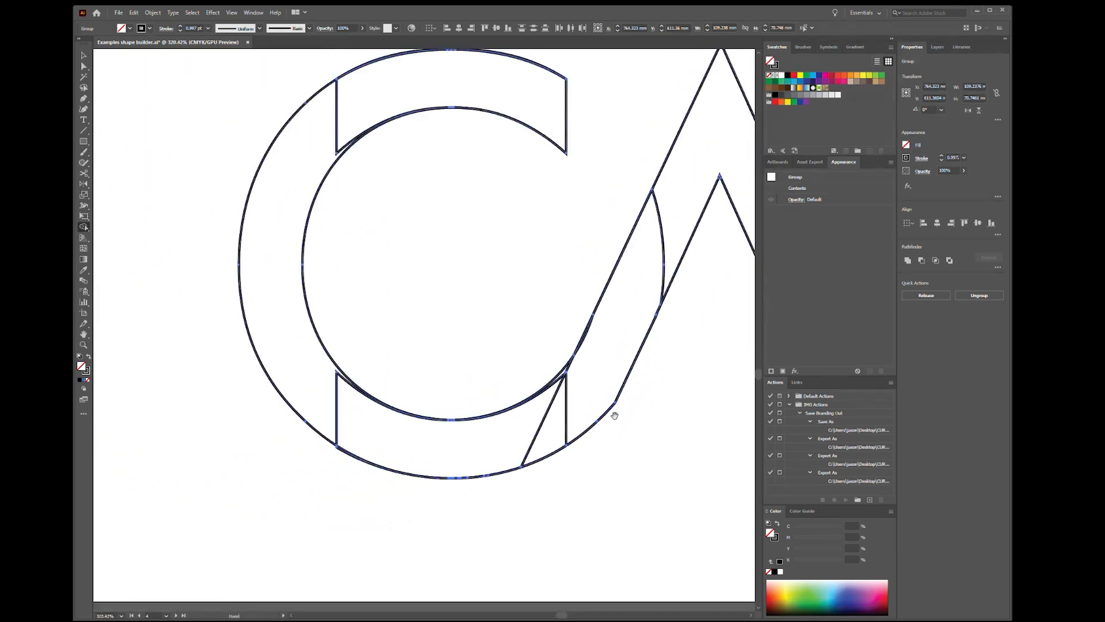
{"action": "left_click_drag", "start_coordinate": [683, 380], "coordinate": [580, 434]}
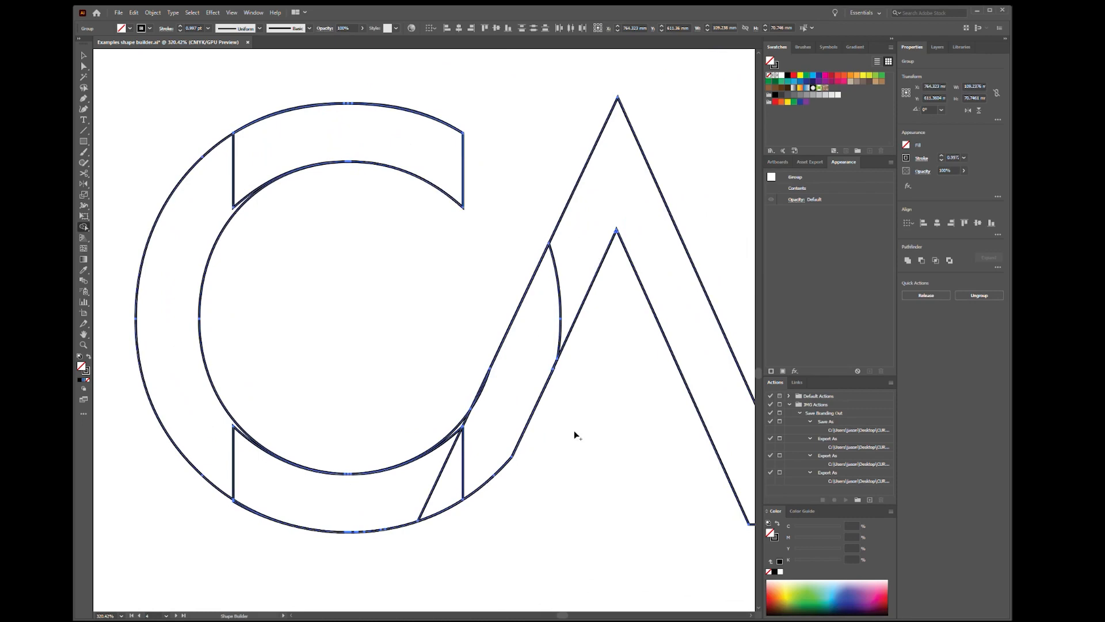
{"action": "left_click_drag", "start_coordinate": [561, 373], "coordinate": [765, 298]}
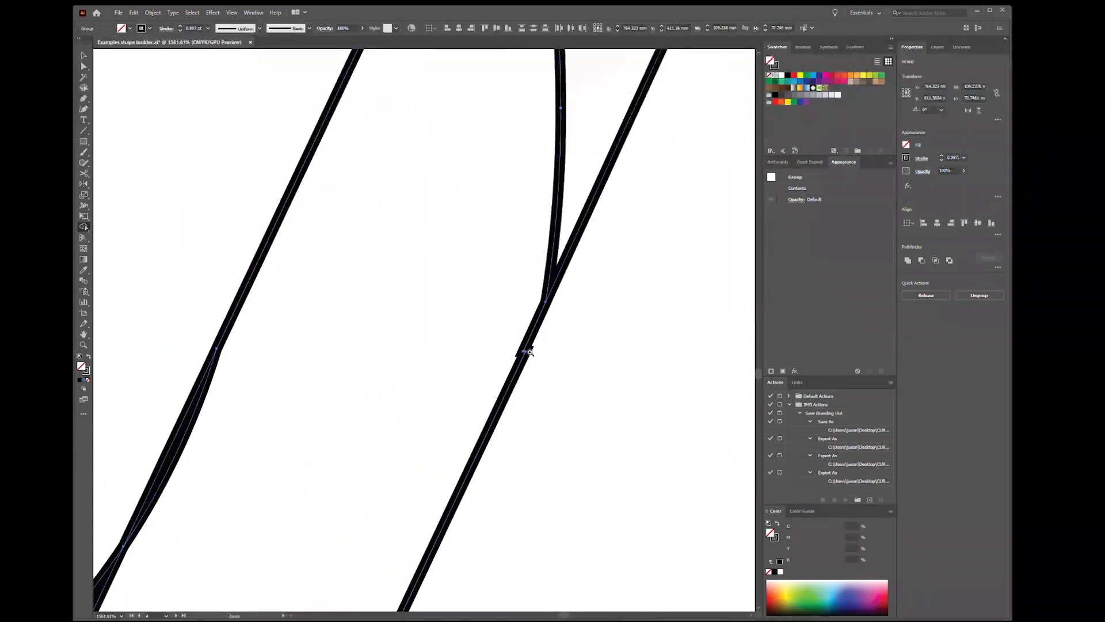
{"action": "left_click_drag", "start_coordinate": [529, 353], "coordinate": [608, 341]}
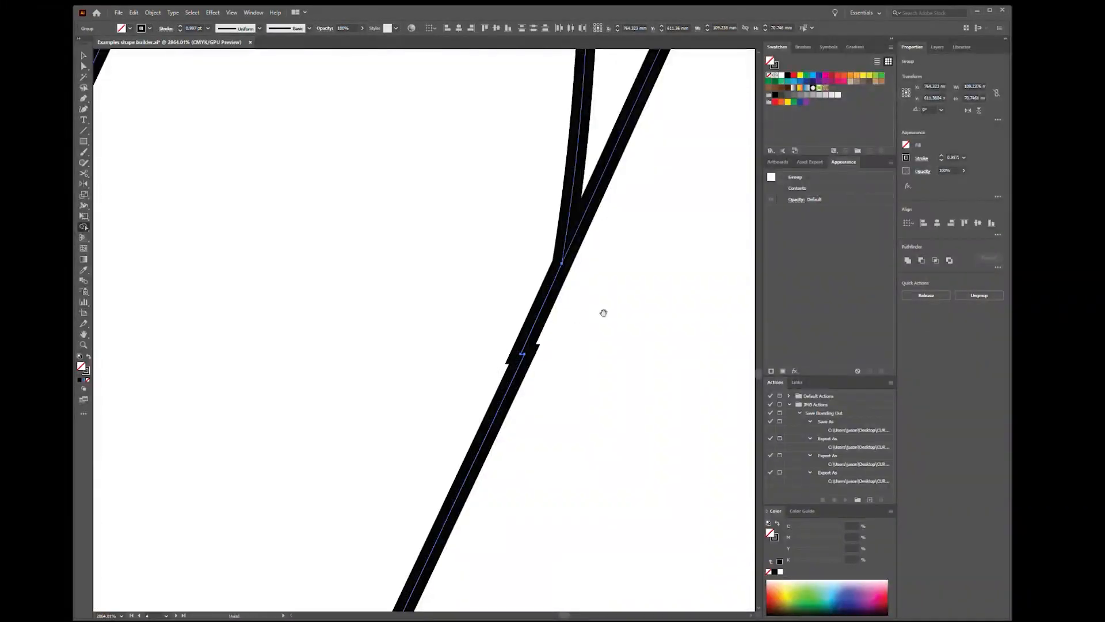
{"action": "left_click_drag", "start_coordinate": [602, 313], "coordinate": [388, 342]}
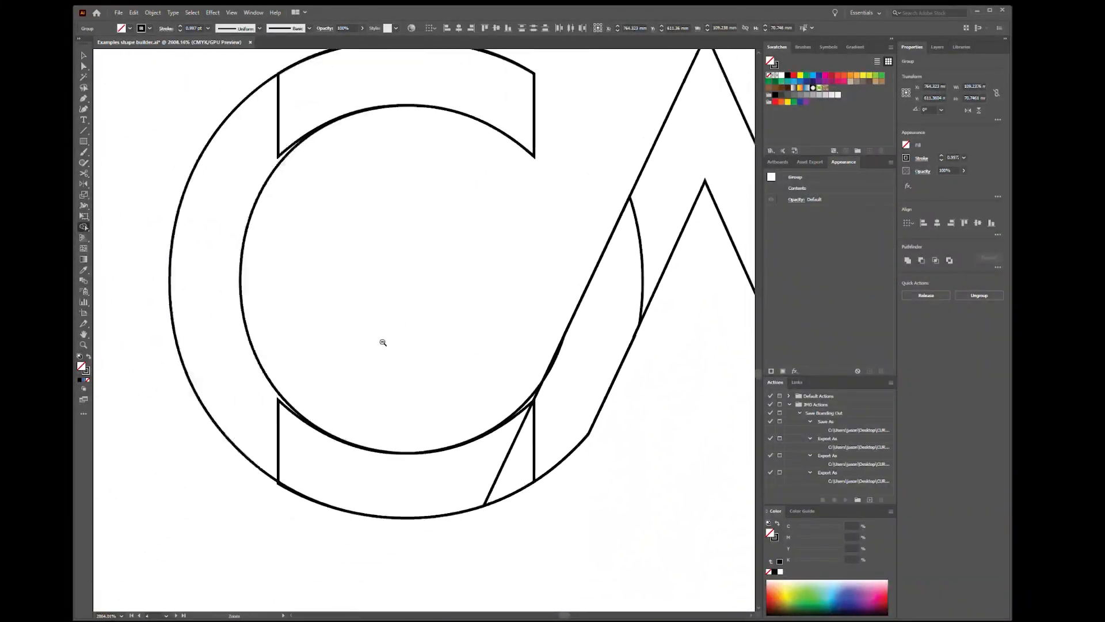
Step: Delete the mirrored C group that overlaps the original C and the A's left leg
{"action": "key", "text": "v"}
{"action": "left_click", "coordinate": [651, 432]}
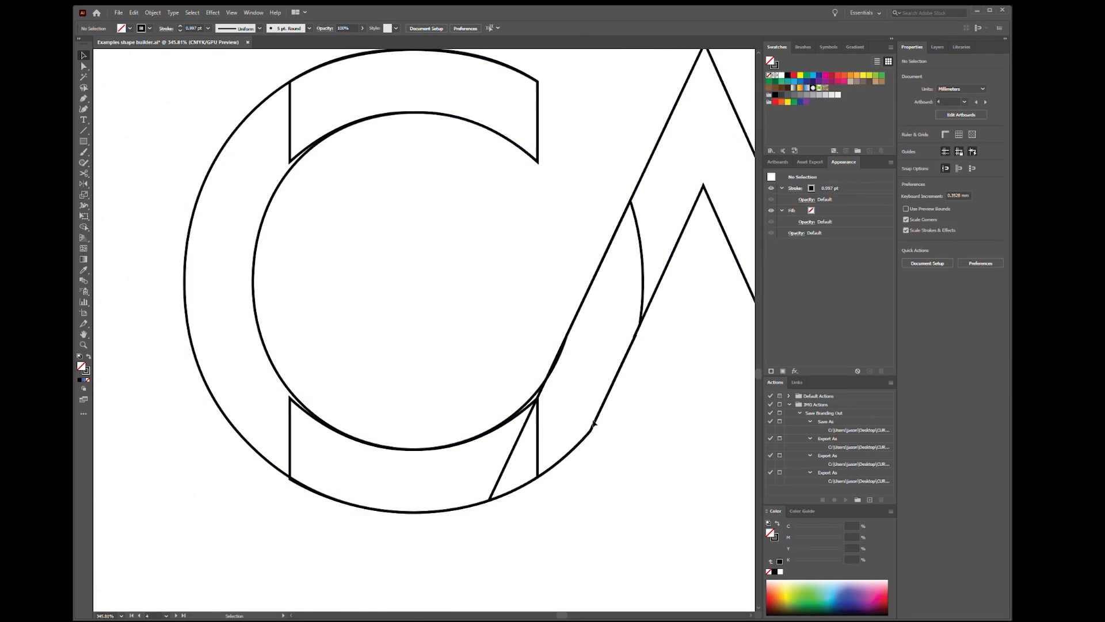
{"action": "left_click", "coordinate": [290, 427]}
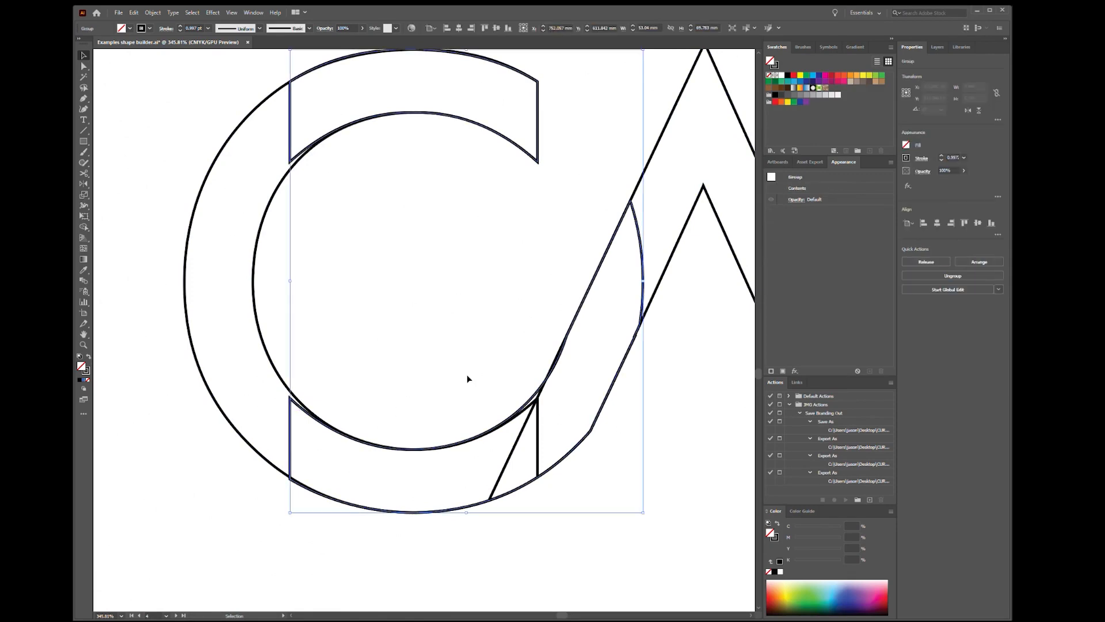
{"action": "left_click", "coordinate": [514, 367]}
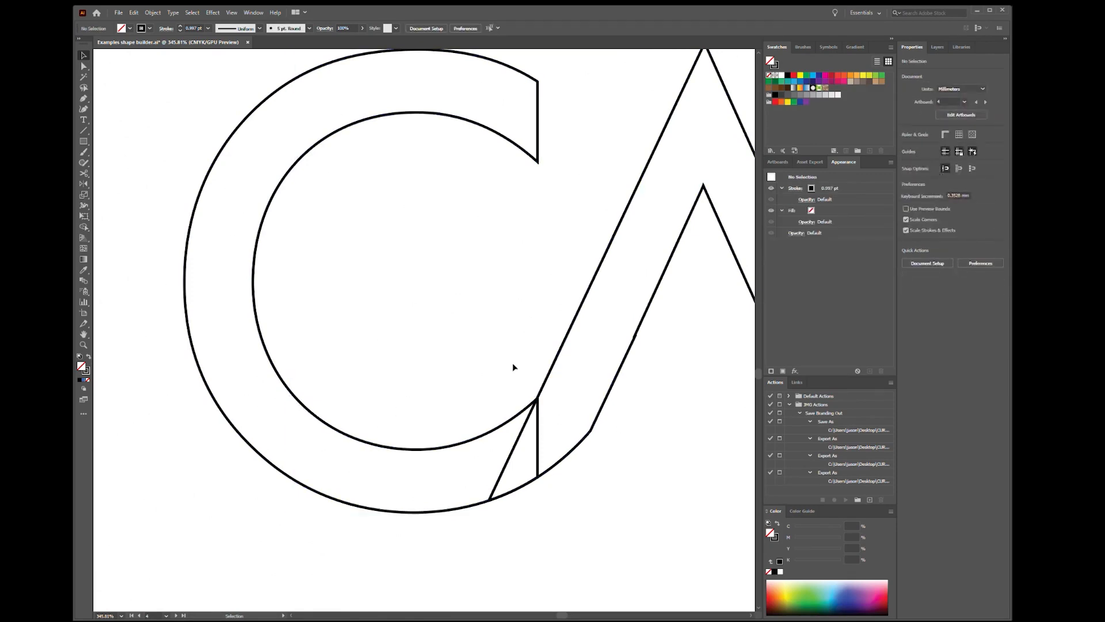
Step: Merge the C's lower end, the small triangle and the A's left leg into one outline with Shape Builder
{"action": "left_click_drag", "start_coordinate": [433, 340], "coordinate": [638, 530]}
{"action": "key", "text": "shift+m"}
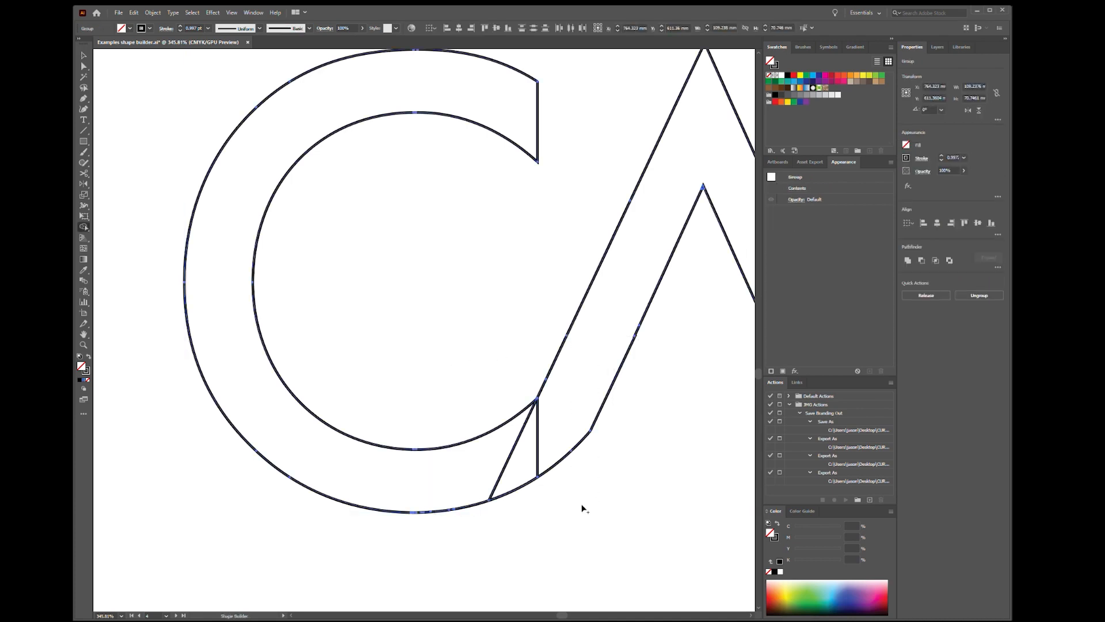
{"action": "mouse_move", "coordinate": [465, 458]}
{"action": "left_mouse_down"}
{"action": "mouse_move", "coordinate": [521, 451]}
{"action": "mouse_move", "coordinate": [579, 408]}
{"action": "left_mouse_up"}
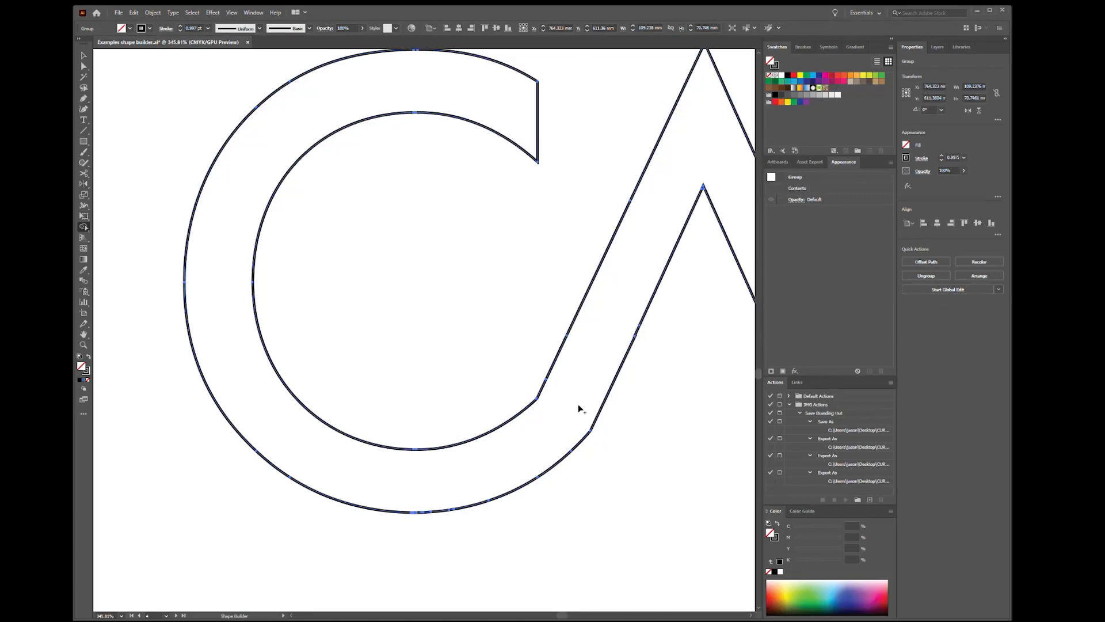
{"action": "key", "text": "v"}
{"action": "left_click", "coordinate": [669, 369]}
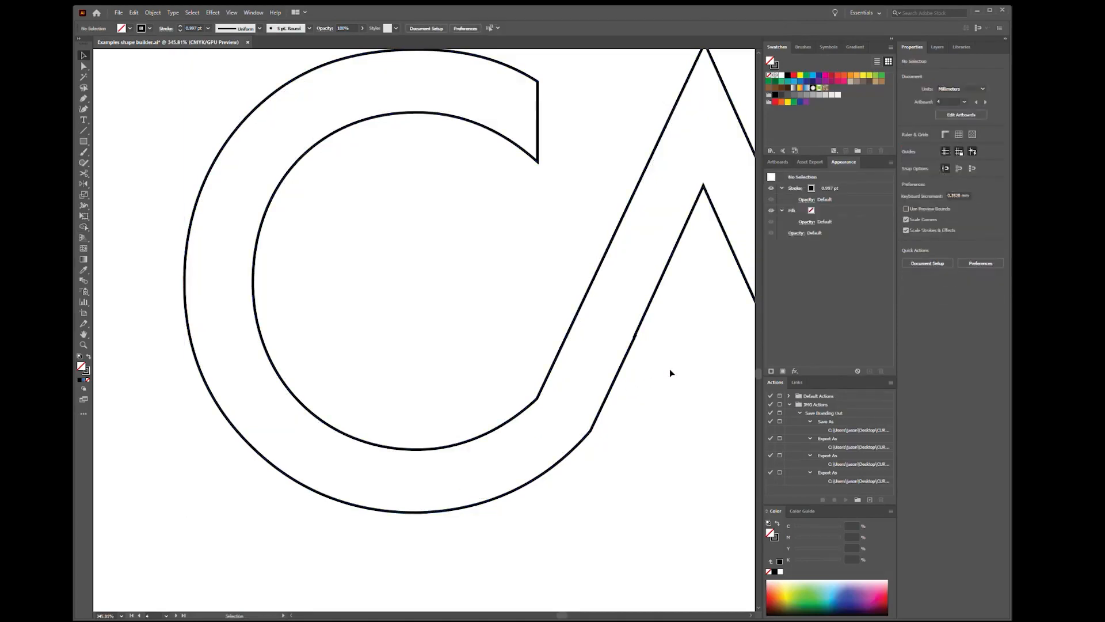
Step: Remove the stray anchor point at the small jog on the inner edge of the A's left leg
{"action": "left_click_drag", "start_coordinate": [650, 339], "coordinate": [987, 293]}
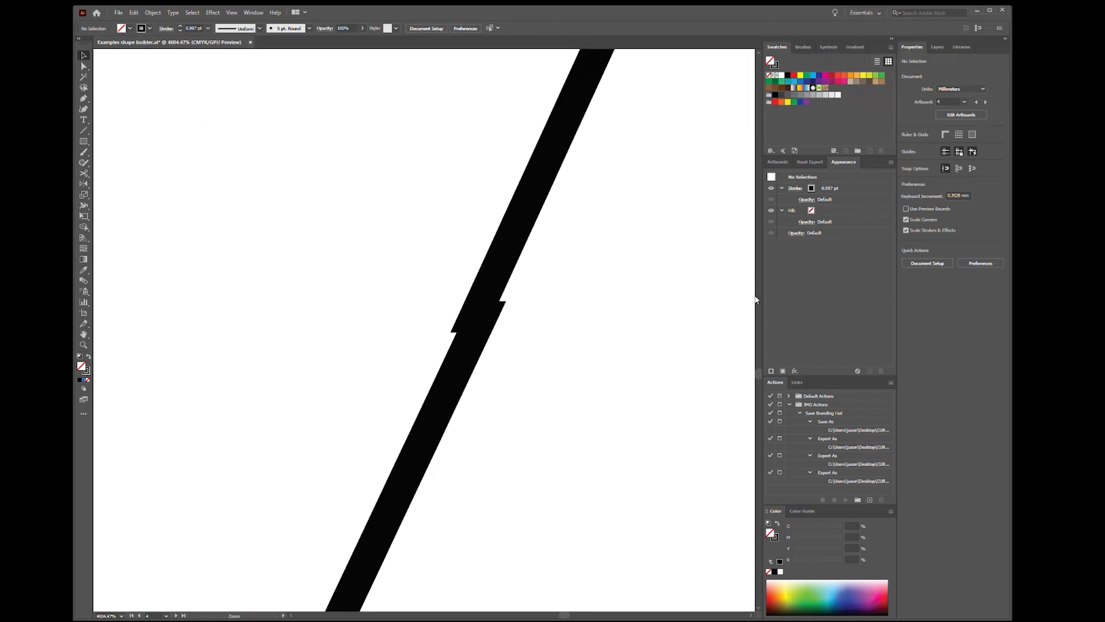
{"action": "left_click", "coordinate": [485, 301]}
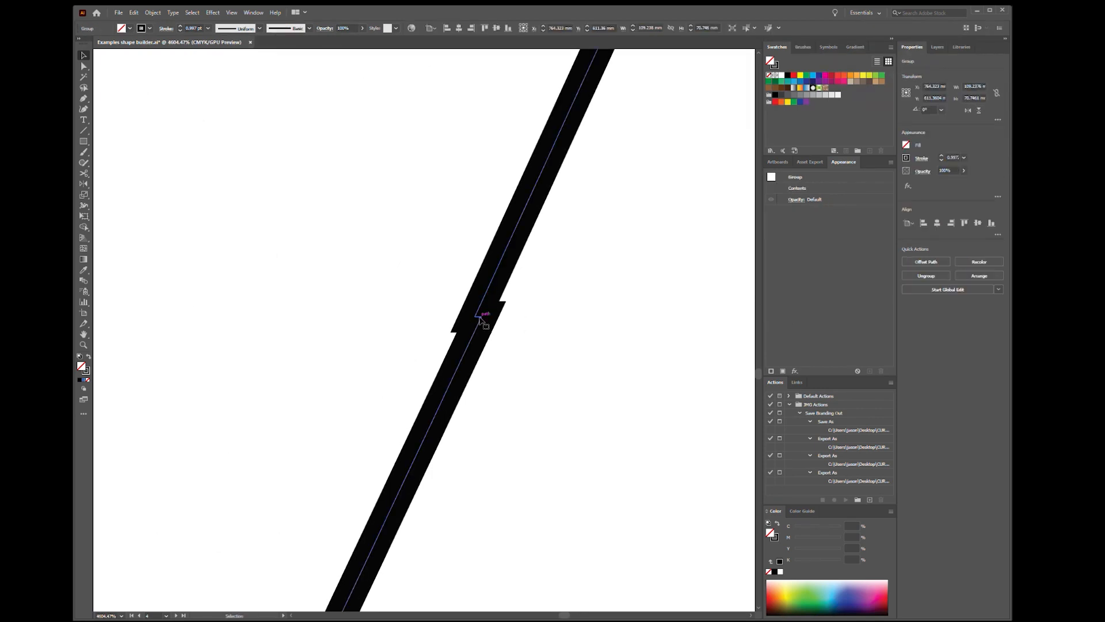
{"action": "key", "text": "a"}
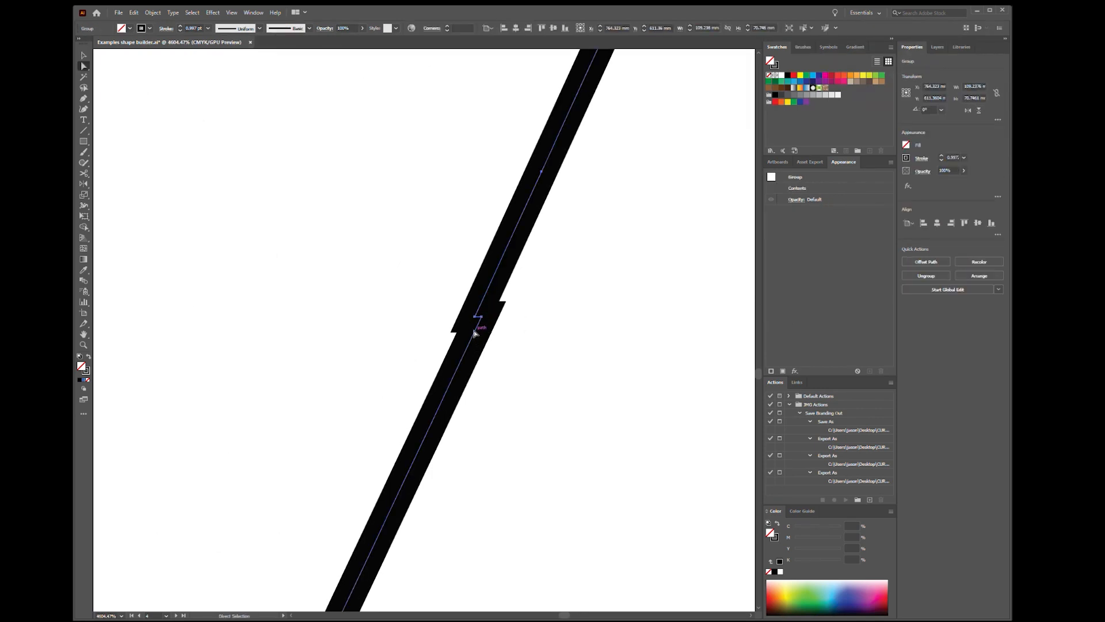
{"action": "left_click", "coordinate": [475, 316]}
{"action": "key", "text": "p"}
{"action": "left_click", "coordinate": [475, 317]}
{"action": "left_click_drag", "start_coordinate": [614, 222], "coordinate": [483, 416]}
{"action": "left_click_drag", "start_coordinate": [547, 353], "coordinate": [296, 378]}
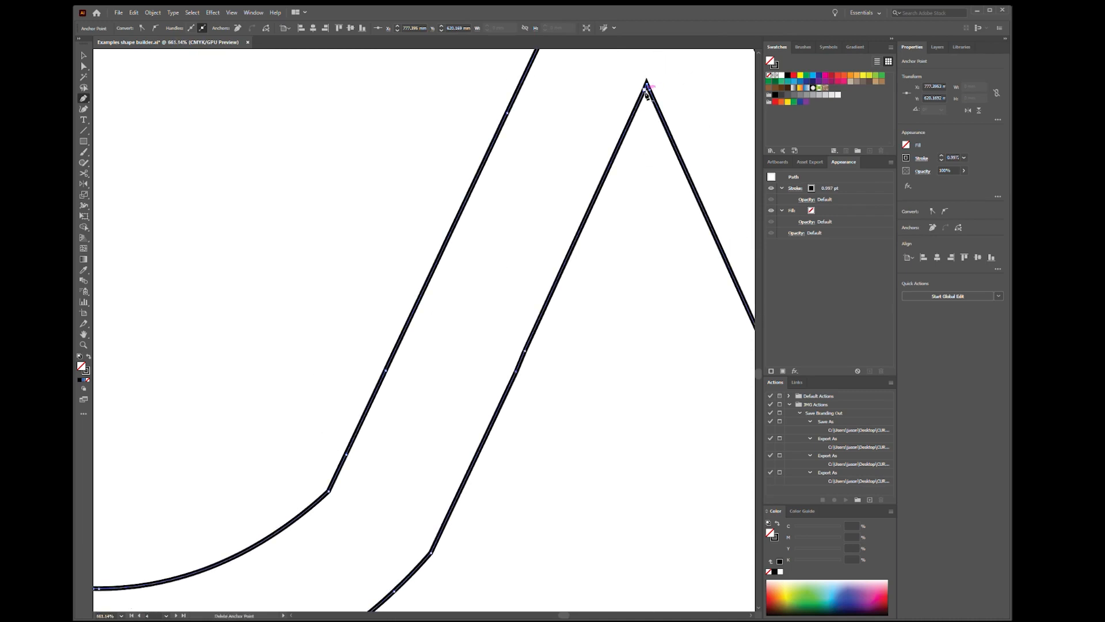
Step: Delete the remaining surplus anchor points along the inner edge of the A's left leg to straighten it
{"action": "left_click_drag", "start_coordinate": [532, 360], "coordinate": [792, 326]}
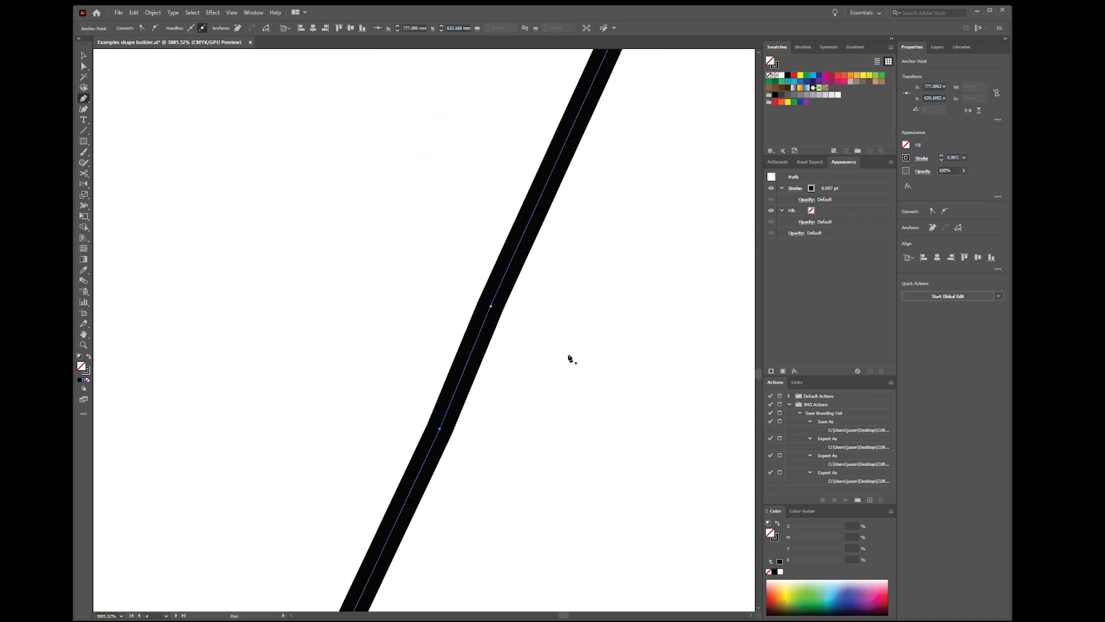
{"action": "left_click", "coordinate": [490, 306]}
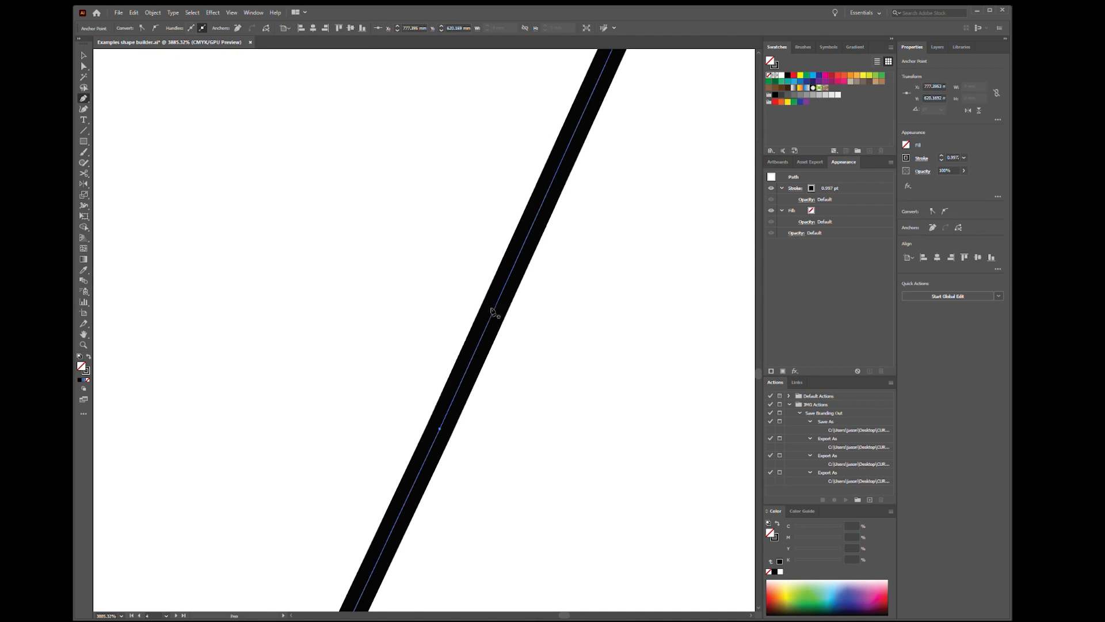
{"action": "left_click_drag", "start_coordinate": [556, 406], "coordinate": [388, 395]}
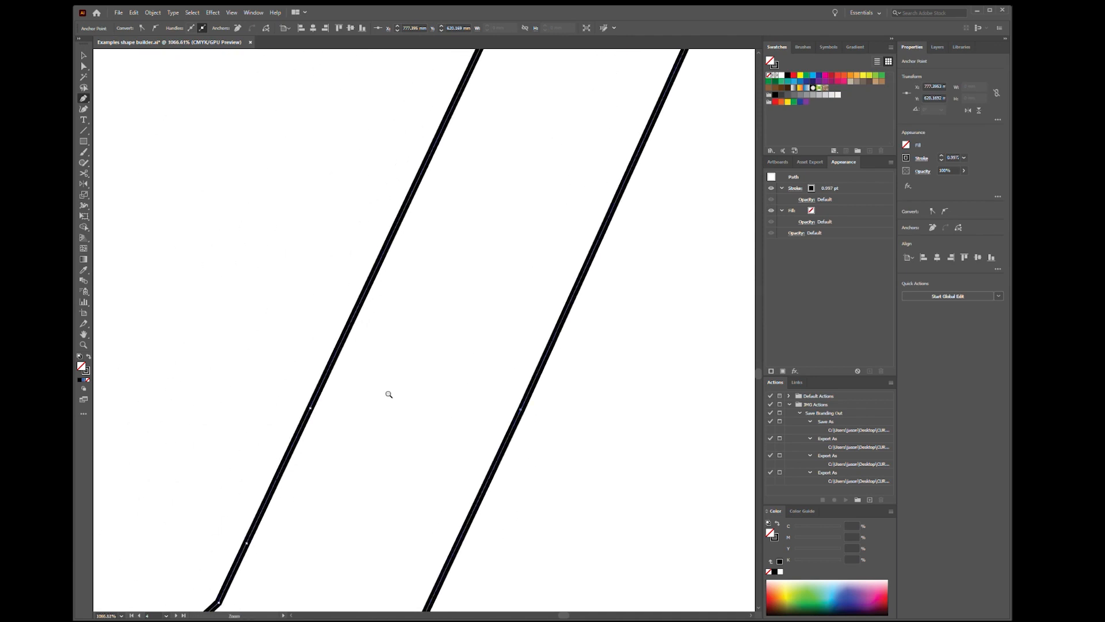
{"action": "left_click_drag", "start_coordinate": [615, 469], "coordinate": [517, 459]}
{"action": "left_click_drag", "start_coordinate": [602, 522], "coordinate": [568, 365]}
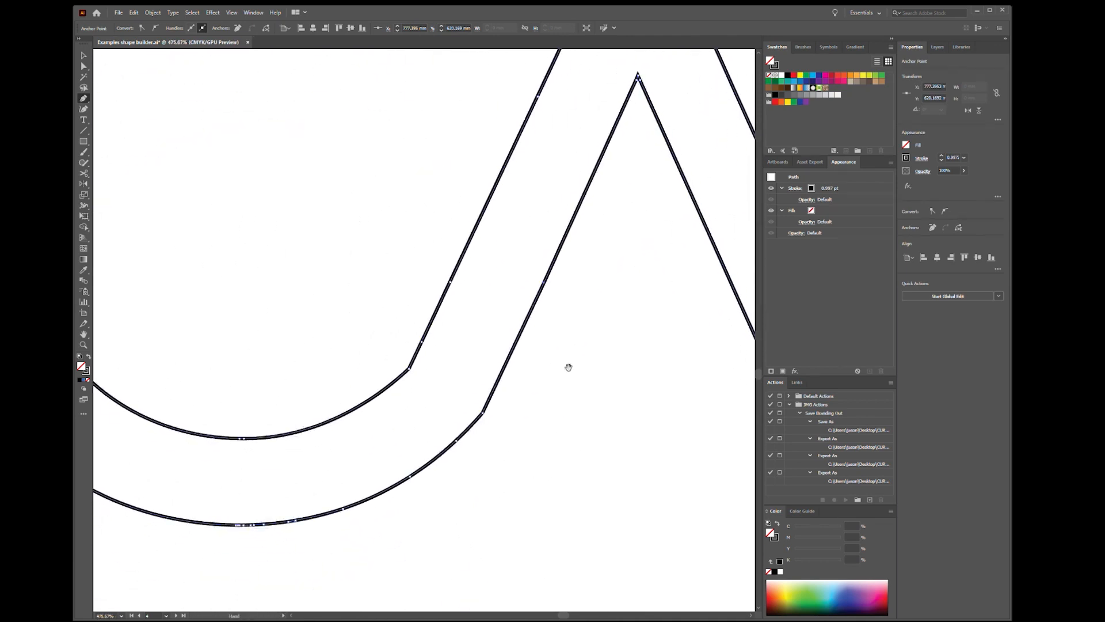
{"action": "left_click", "coordinate": [544, 284]}
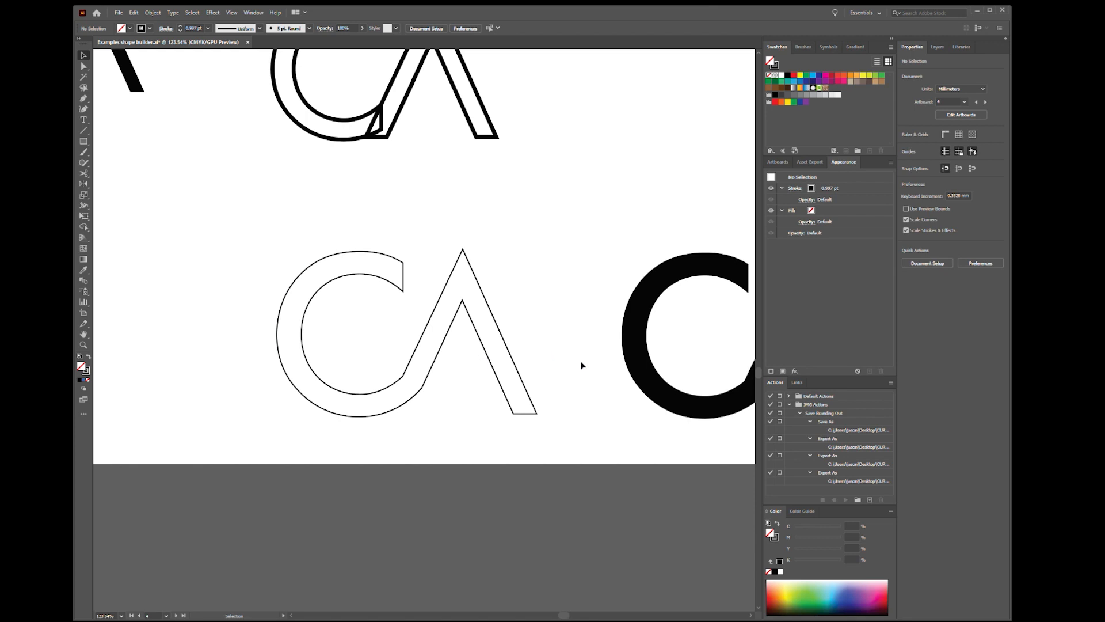
Step: Compare the finished CA outline with its filled version, and bring the artboard with the overlapping P and S into view
{"action": "left_click_drag", "start_coordinate": [577, 364], "coordinate": [329, 373]}
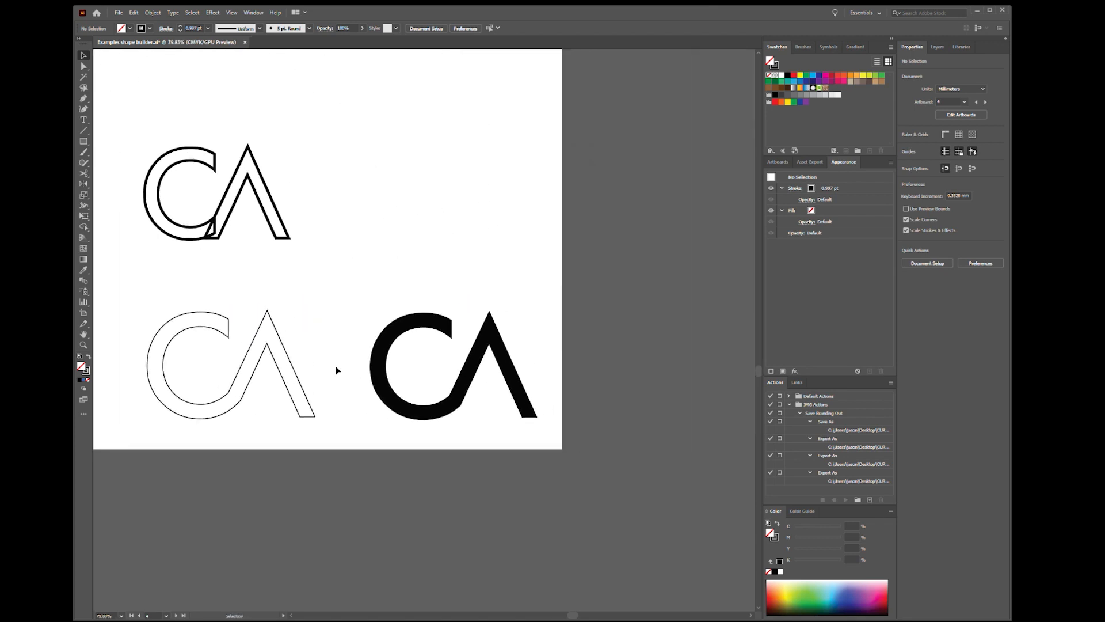
{"action": "left_click", "coordinate": [375, 369]}
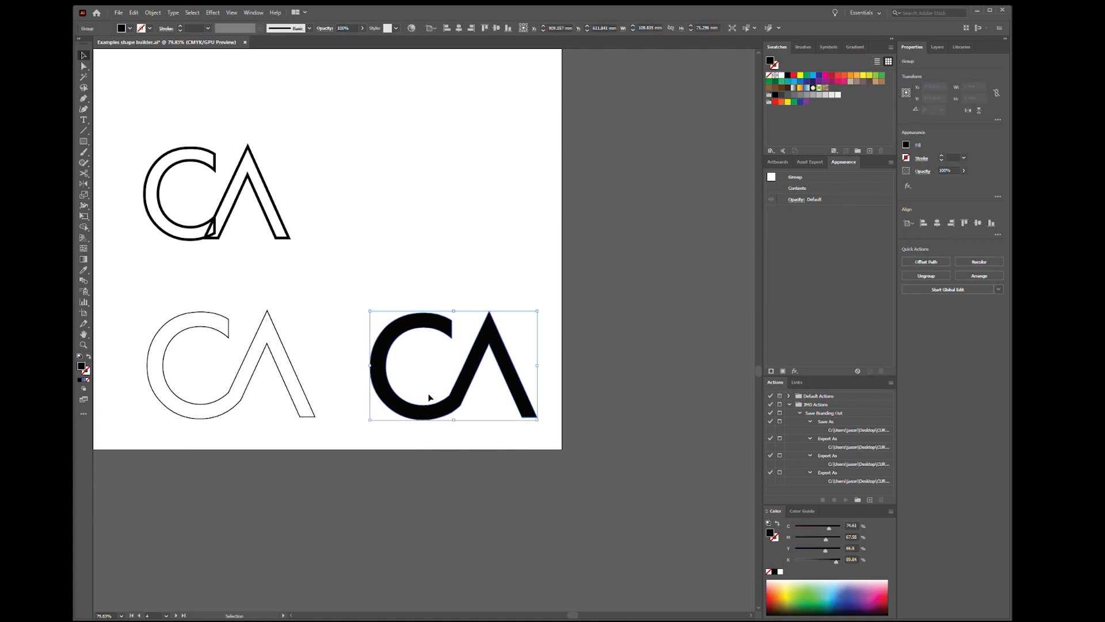
{"action": "left_click", "coordinate": [490, 403]}
{"action": "left_click_drag", "start_coordinate": [197, 350], "coordinate": [680, 349]}
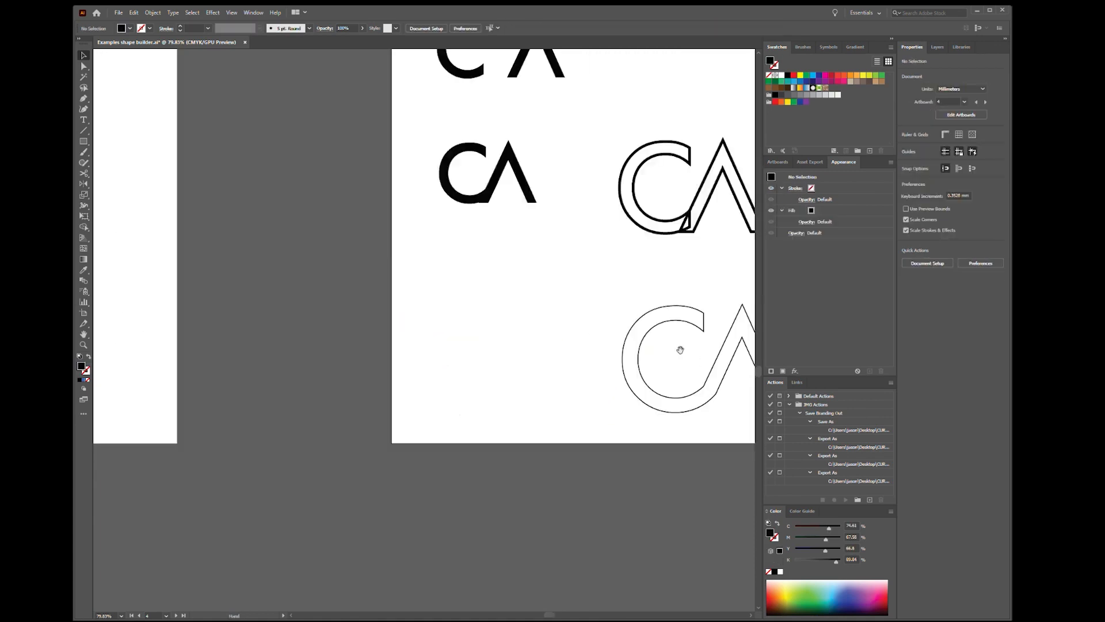
{"action": "left_click_drag", "start_coordinate": [370, 343], "coordinate": [673, 382]}
{"action": "left_click_drag", "start_coordinate": [339, 329], "coordinate": [651, 381]}
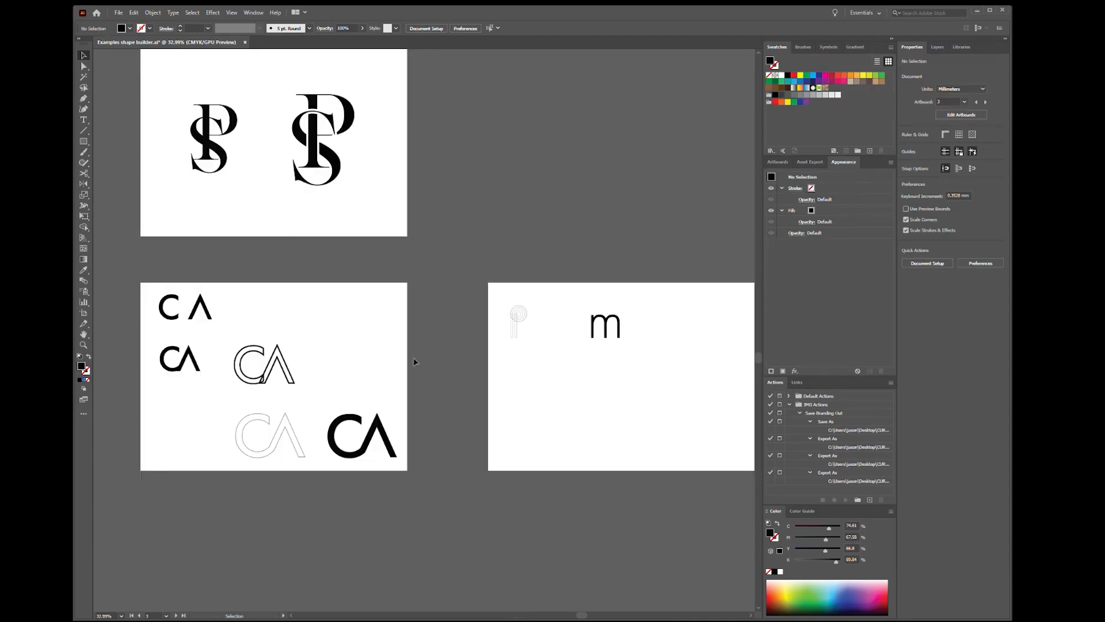
{"action": "left_click_drag", "start_coordinate": [358, 320], "coordinate": [604, 242]}
{"action": "left_click_drag", "start_coordinate": [563, 213], "coordinate": [521, 369]}
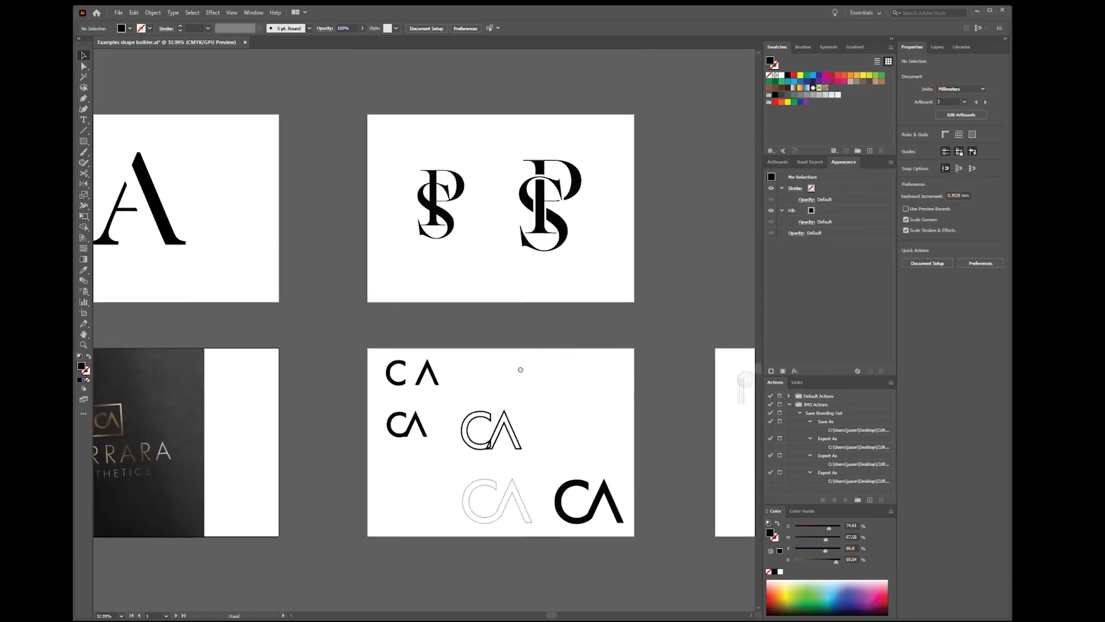
{"action": "left_click_drag", "start_coordinate": [482, 251], "coordinate": [494, 299]}
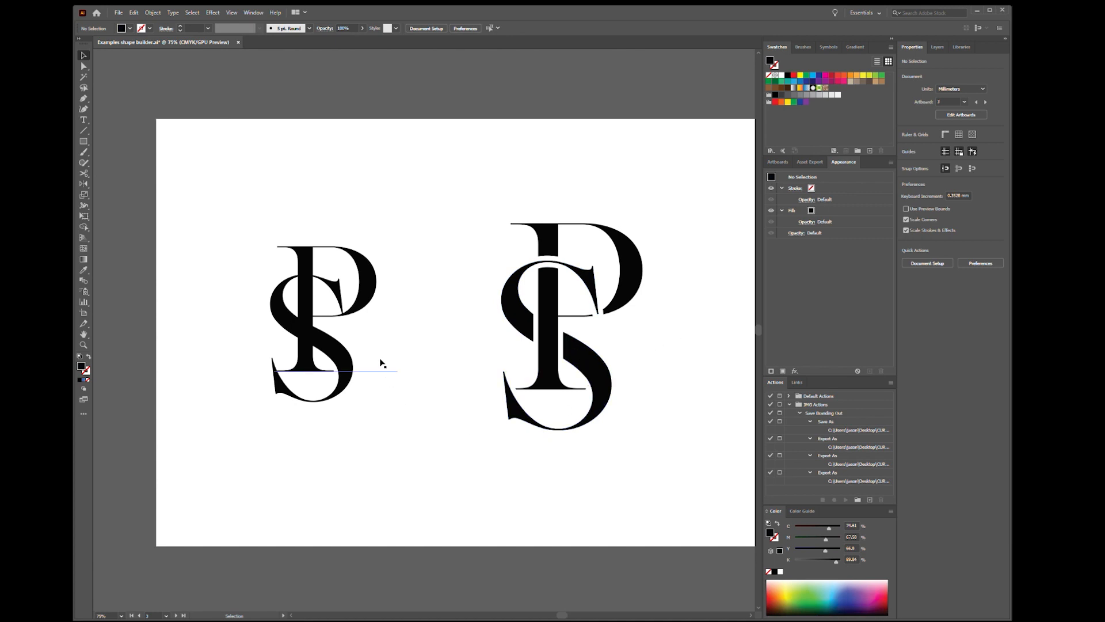
Step: Convert the overlapping P and S text letters of the smaller monogram to outlines
{"action": "left_click", "coordinate": [254, 337], "text": "ctrl"}
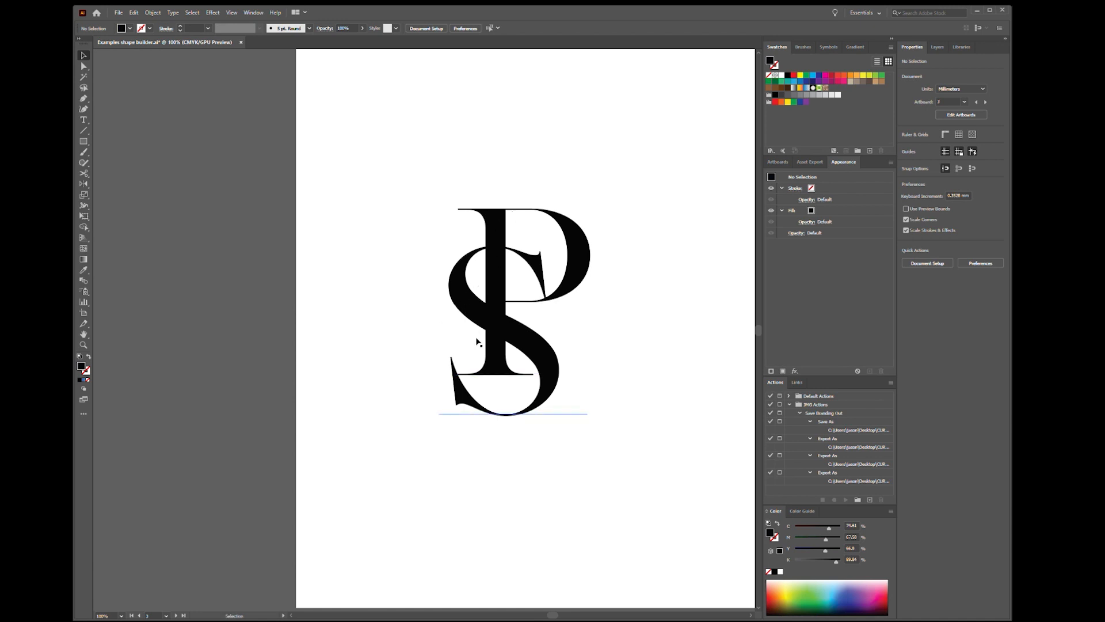
{"action": "left_click_drag", "start_coordinate": [628, 108], "coordinate": [439, 459]}
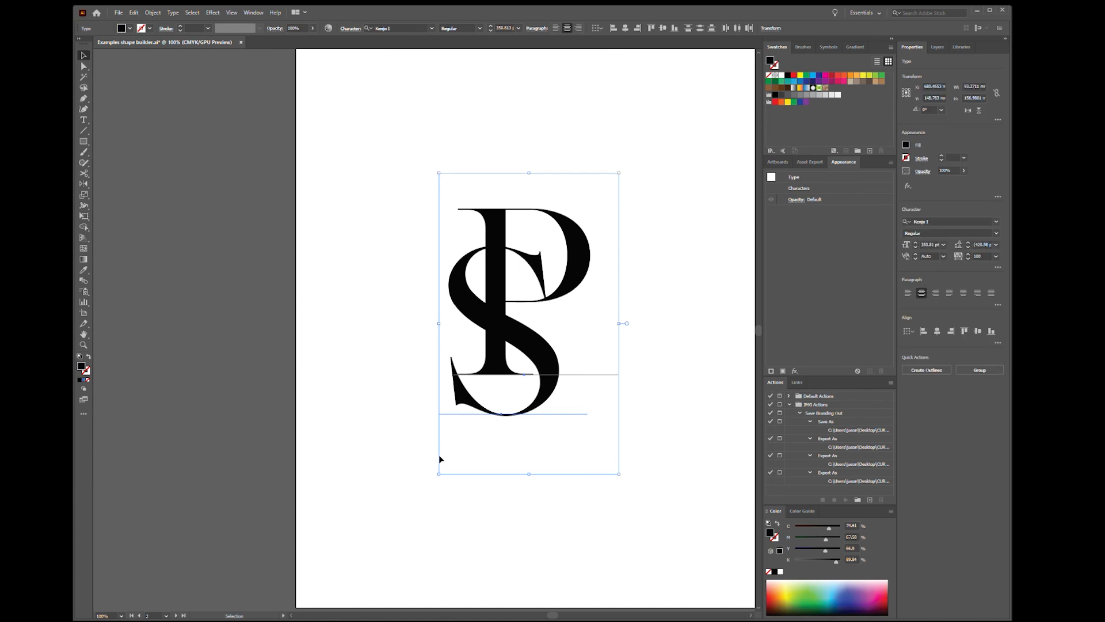
{"action": "key", "text": "shift+ctrl+o"}
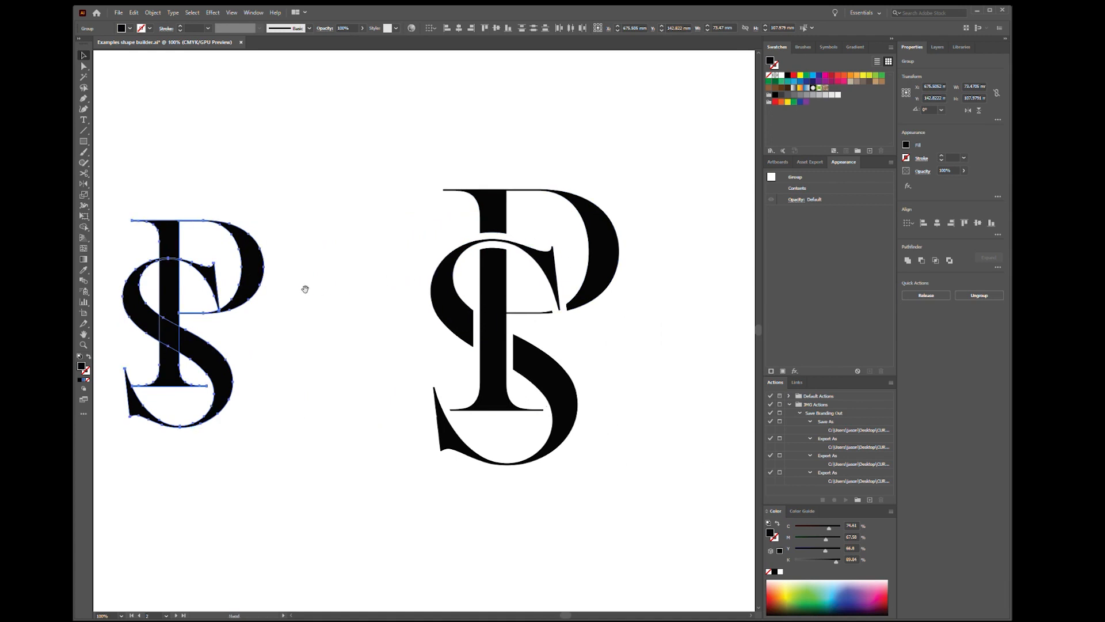
Step: Give the outlined P and S letters a 5 pt white stroke
{"action": "left_click_drag", "start_coordinate": [303, 289], "coordinate": [586, 277]}
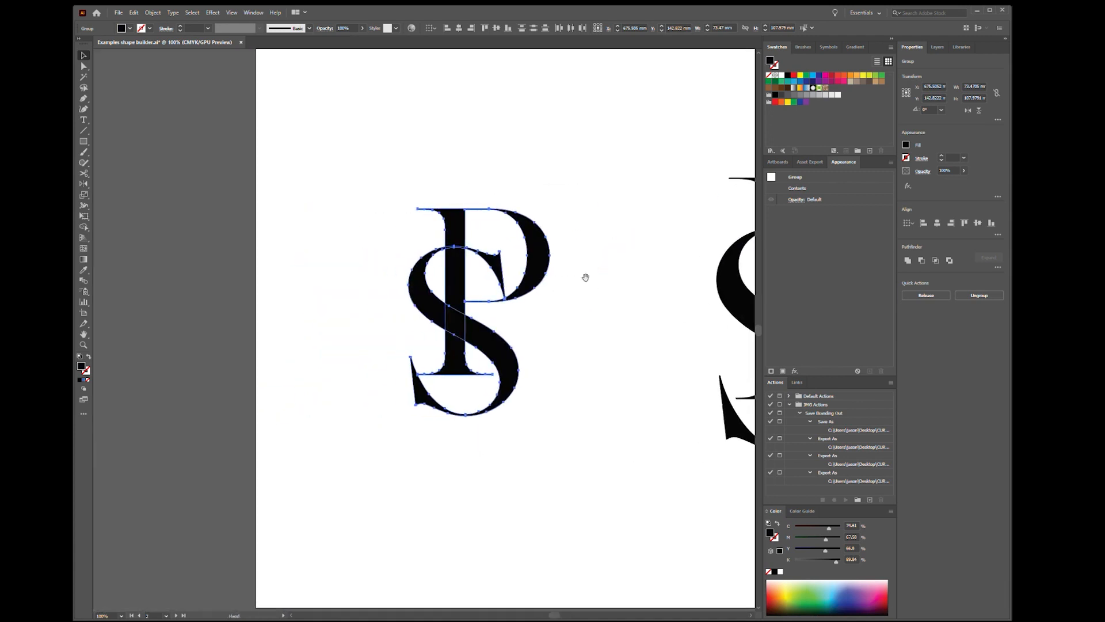
{"action": "left_click", "coordinate": [941, 156]}
{"action": "left_click", "coordinate": [942, 156]}
{"action": "left_click", "coordinate": [942, 156]}
{"action": "left_click", "coordinate": [942, 156]}
{"action": "left_click", "coordinate": [942, 155]}
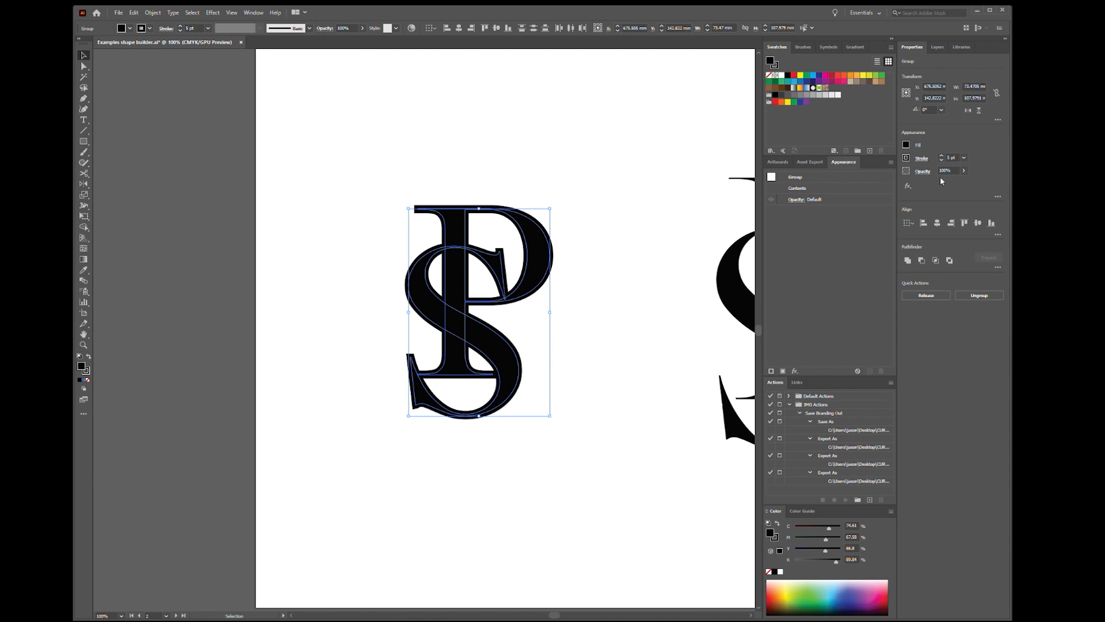
{"action": "left_click", "coordinate": [781, 75]}
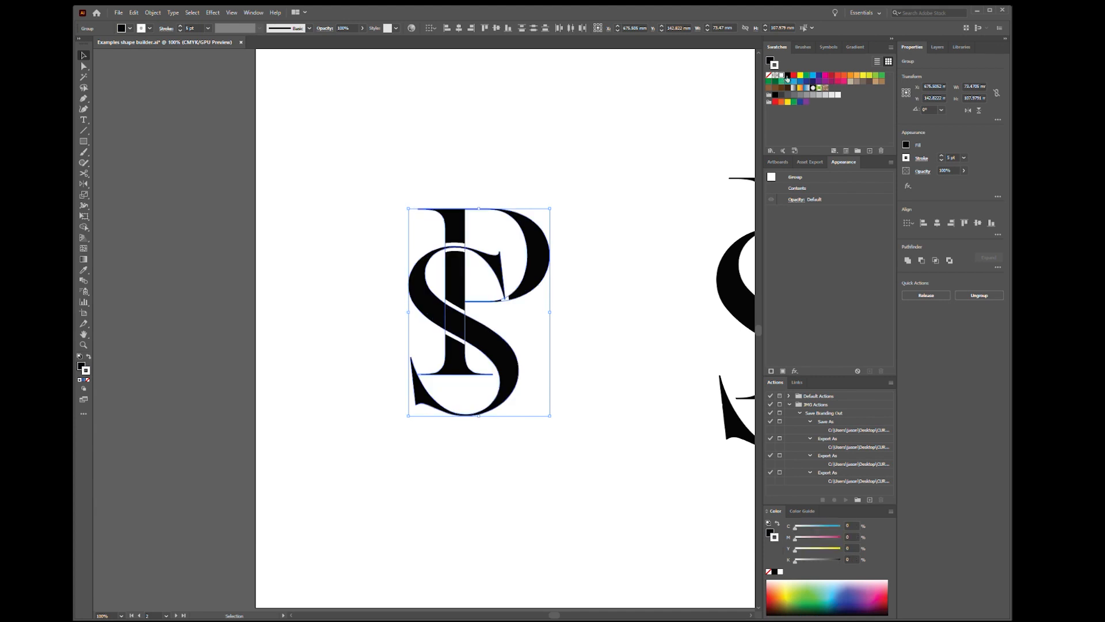
Step: Increase the white stroke on the smaller monogram's P and S to 10 pt
{"action": "left_click_drag", "start_coordinate": [637, 230], "coordinate": [504, 227]}
{"action": "left_click", "coordinate": [365, 241]}
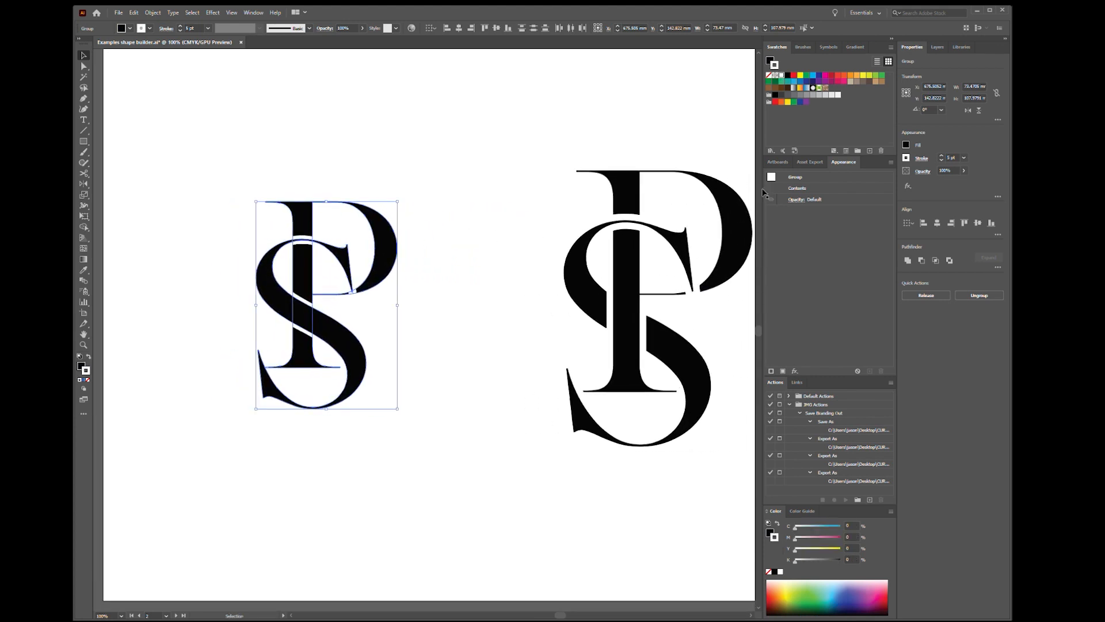
{"action": "left_click", "coordinate": [942, 156]}
{"action": "left_click", "coordinate": [942, 157]}
{"action": "left_click", "coordinate": [943, 157]}
{"action": "left_click", "coordinate": [942, 157]}
{"action": "left_click", "coordinate": [942, 157]}
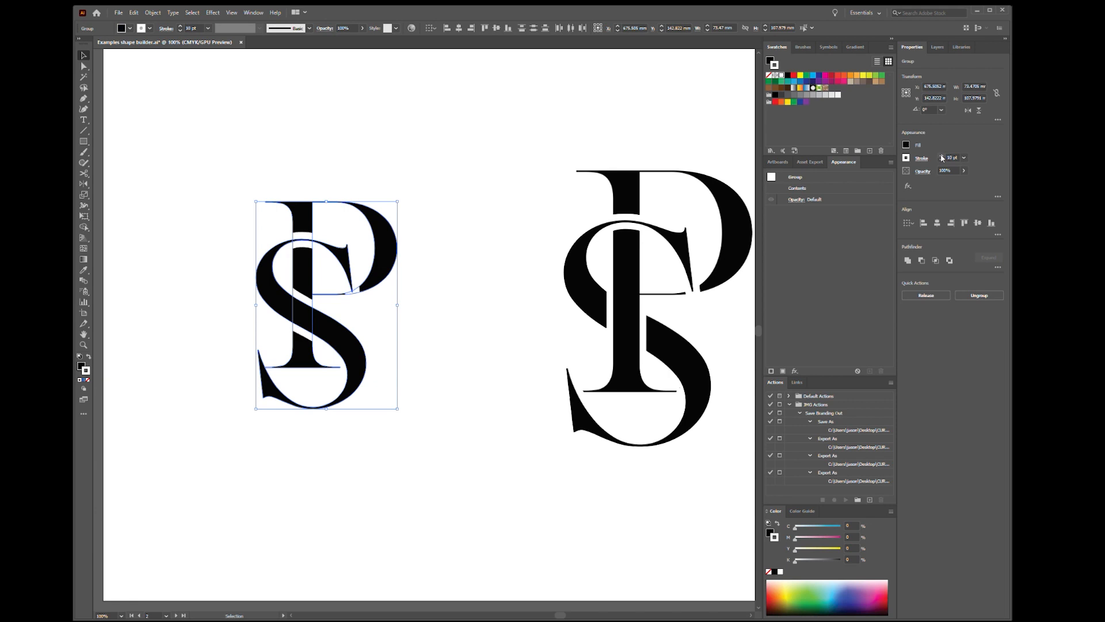
Step: Select both stroked letters and expand their fills and strokes into separate shapes
{"action": "left_click", "coordinate": [456, 270]}
{"action": "left_click_drag", "start_coordinate": [384, 294], "coordinate": [532, 280]}
{"action": "left_click_drag", "start_coordinate": [426, 279], "coordinate": [511, 278]}
{"action": "left_click_drag", "start_coordinate": [628, 279], "coordinate": [530, 298]}
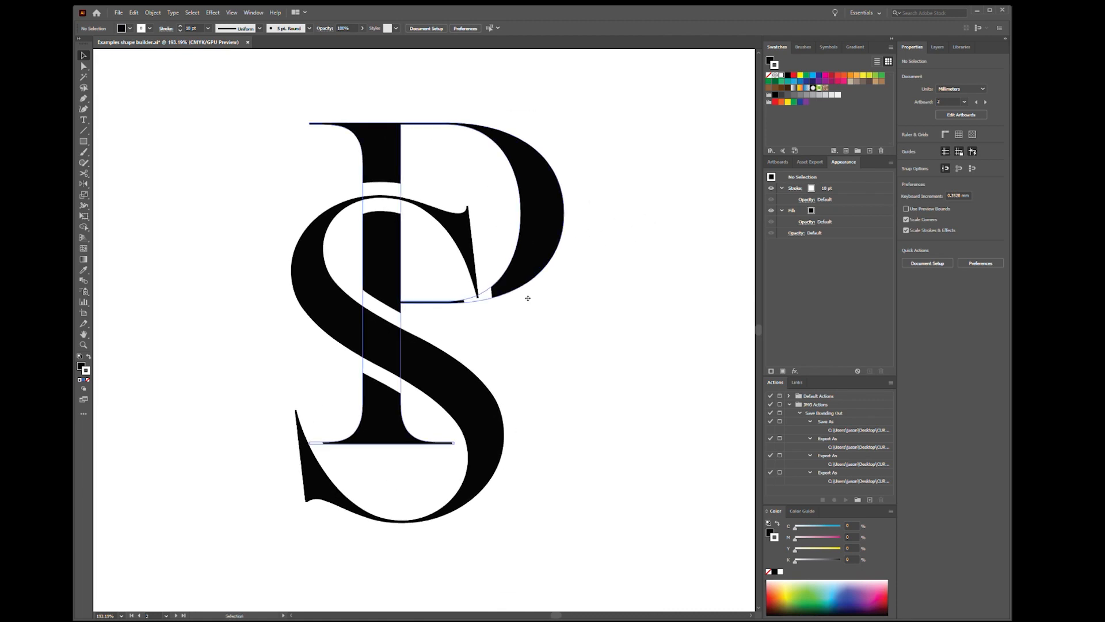
{"action": "left_click_drag", "start_coordinate": [558, 154], "coordinate": [223, 548]}
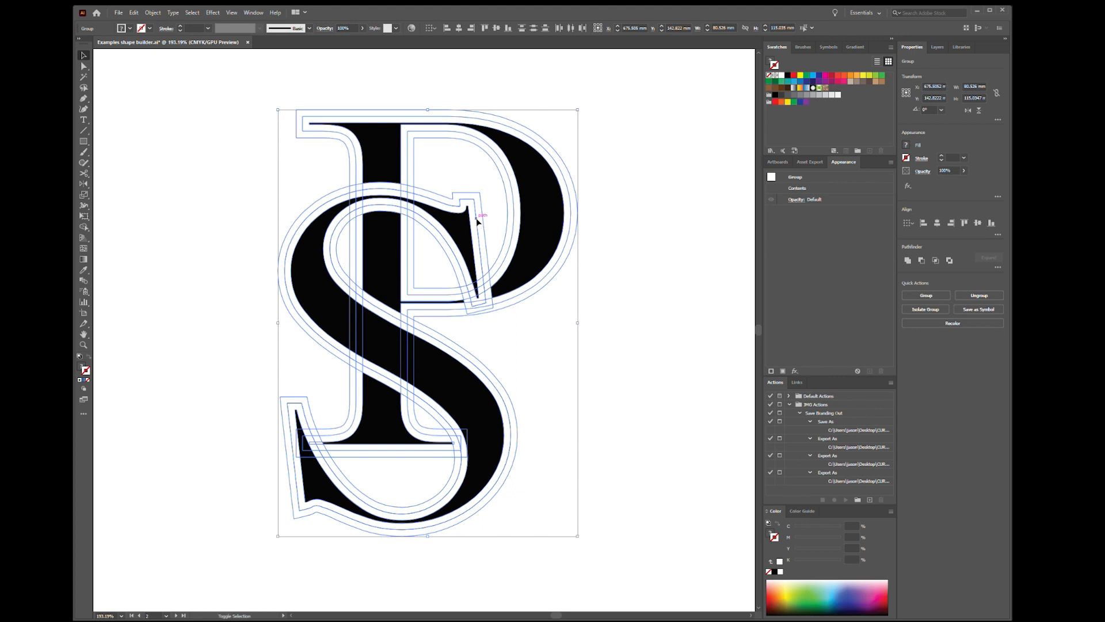
Step: Use Shape Builder to remove the stroke areas around the upper S and the P's bowl, keeping the S crossing over the P's stem
{"action": "key", "text": "shift+m"}
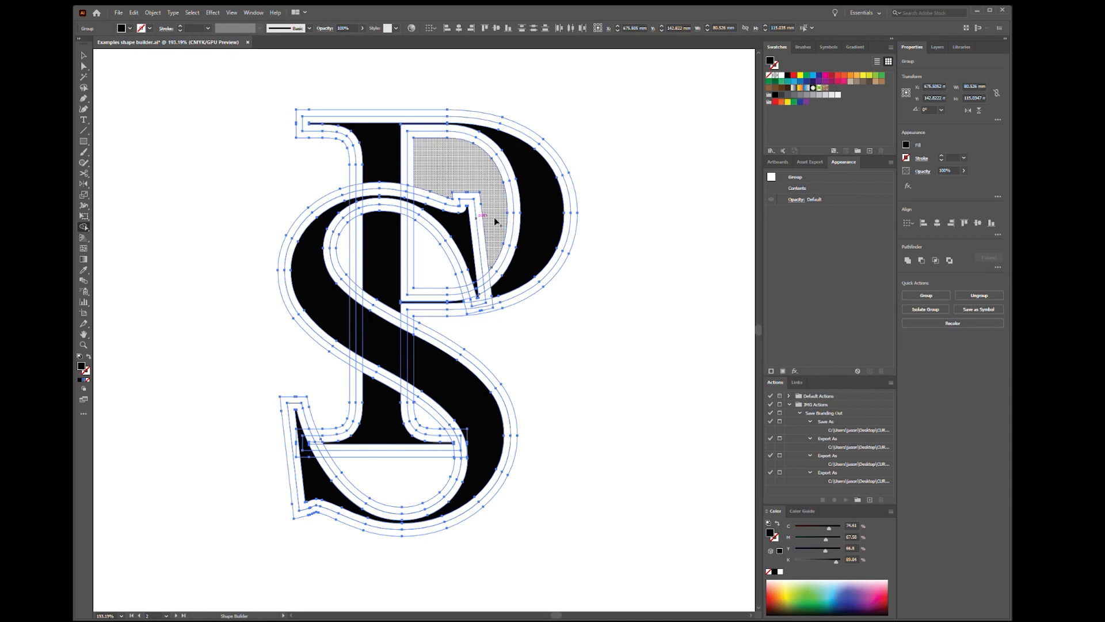
{"action": "left_click_drag", "start_coordinate": [713, 297], "coordinate": [190, 291]}
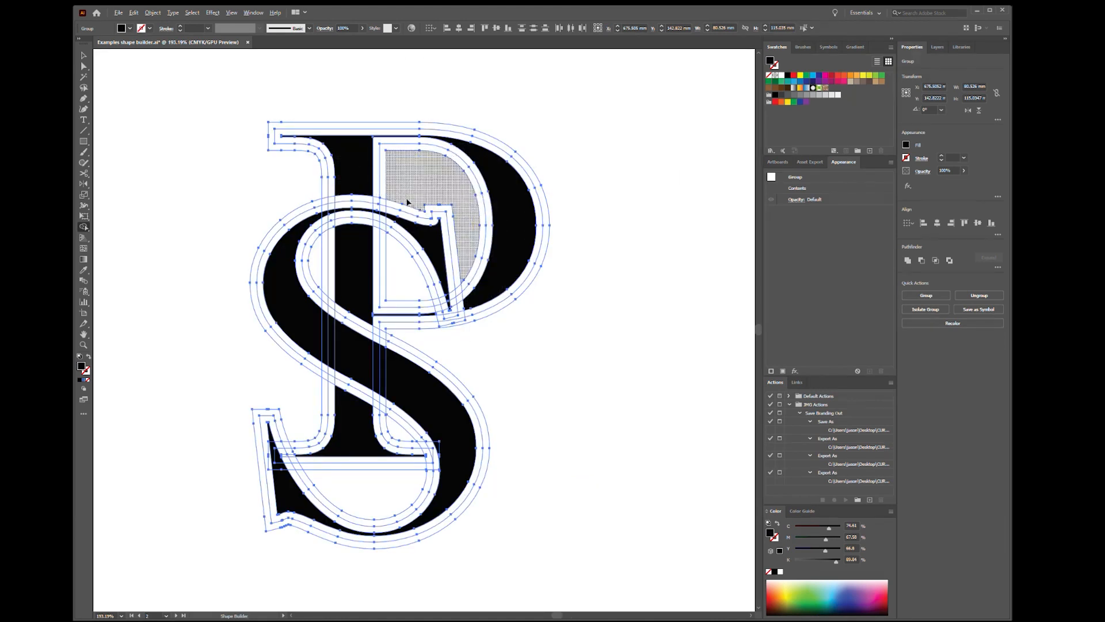
{"action": "left_click_drag", "start_coordinate": [407, 201], "coordinate": [395, 213]}
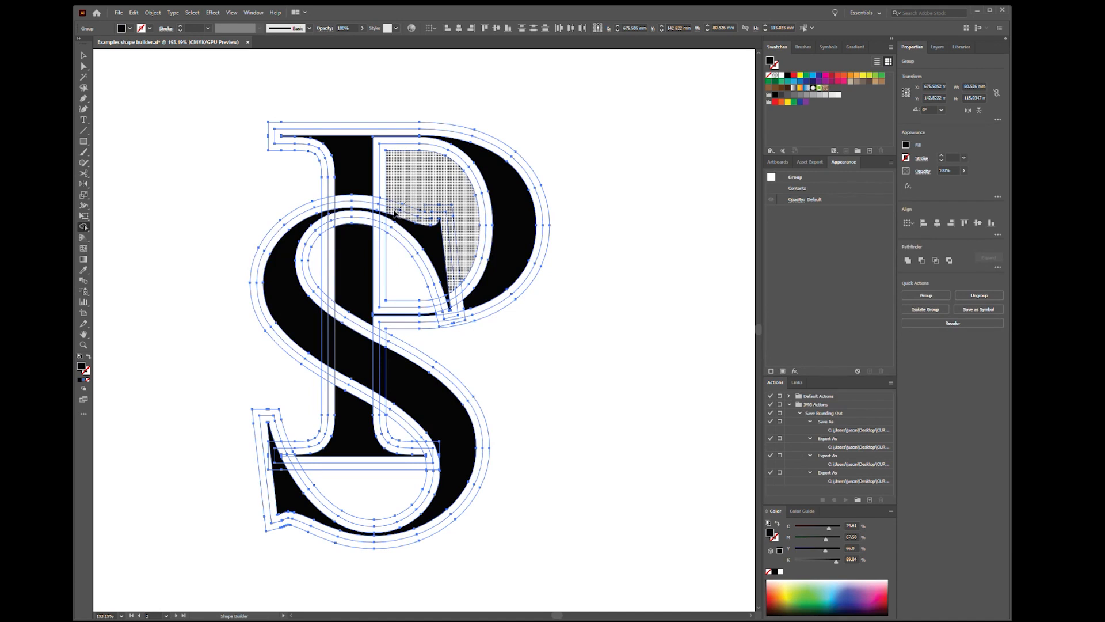
{"action": "left_click_drag", "start_coordinate": [390, 210], "coordinate": [318, 209]}
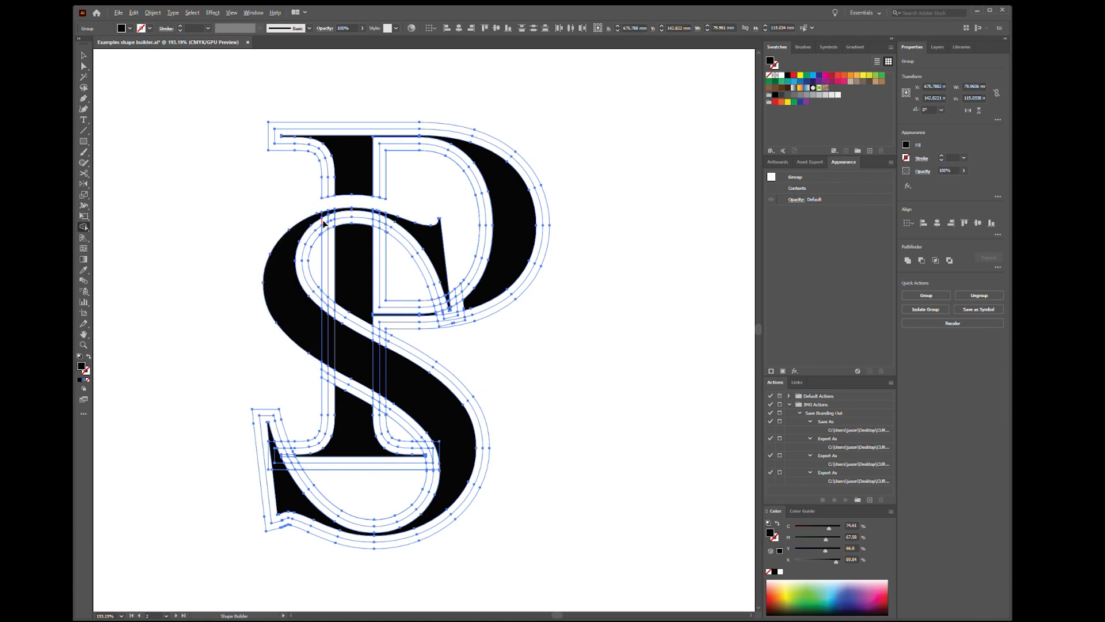
{"action": "mouse_move", "coordinate": [348, 217]}
{"action": "left_mouse_down"}
{"action": "mouse_move", "coordinate": [321, 240]}
{"action": "mouse_move", "coordinate": [340, 225]}
{"action": "mouse_move", "coordinate": [383, 224]}
{"action": "mouse_move", "coordinate": [387, 240]}
{"action": "mouse_move", "coordinate": [390, 227]}
{"action": "left_mouse_up"}
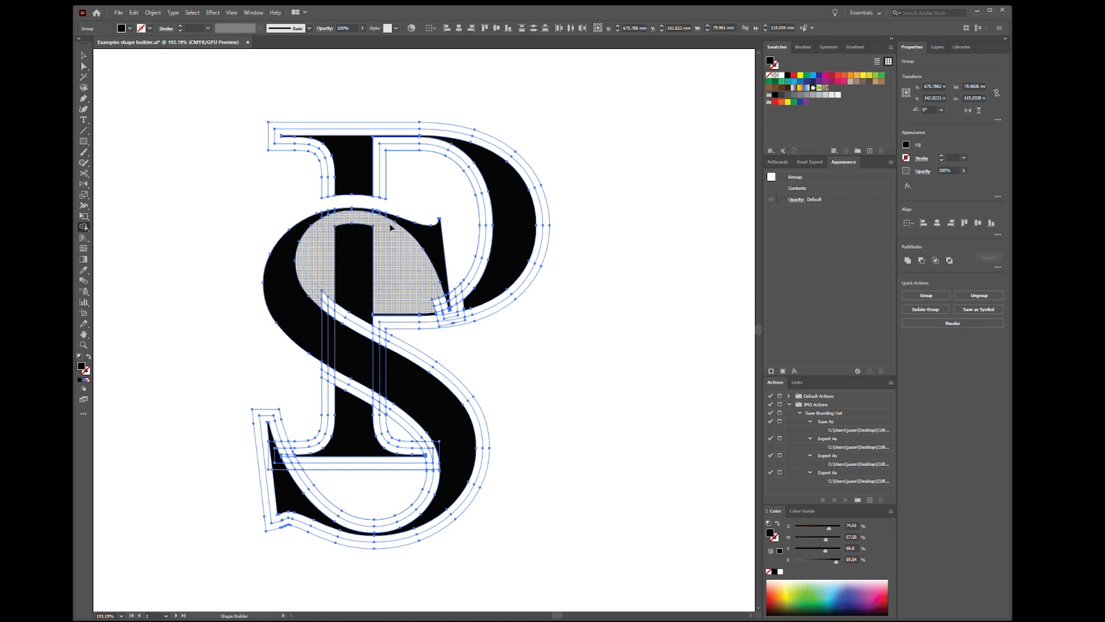
{"action": "left_click", "coordinate": [333, 192], "text": "alt"}
{"action": "left_click", "coordinate": [391, 182], "text": "alt"}
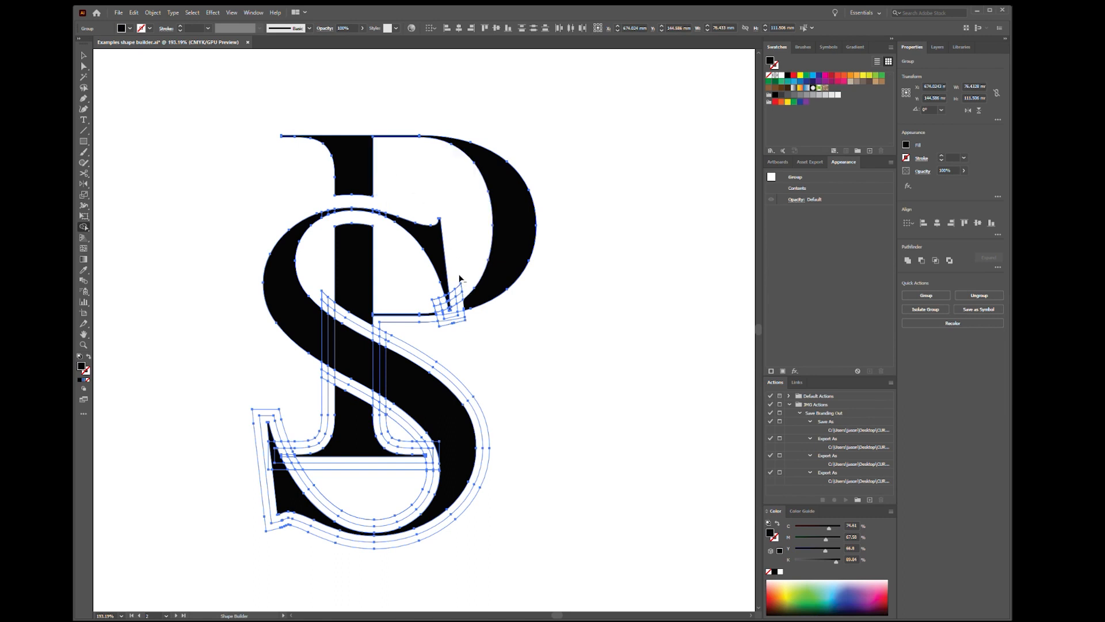
Step: Remove the stroke pieces around the tip of the S's upper terminal so it cuts through the P's bowl, as in the larger monogram
{"action": "left_click_drag", "start_coordinate": [629, 297], "coordinate": [393, 293]}
{"action": "left_click_drag", "start_coordinate": [557, 289], "coordinate": [282, 284]}
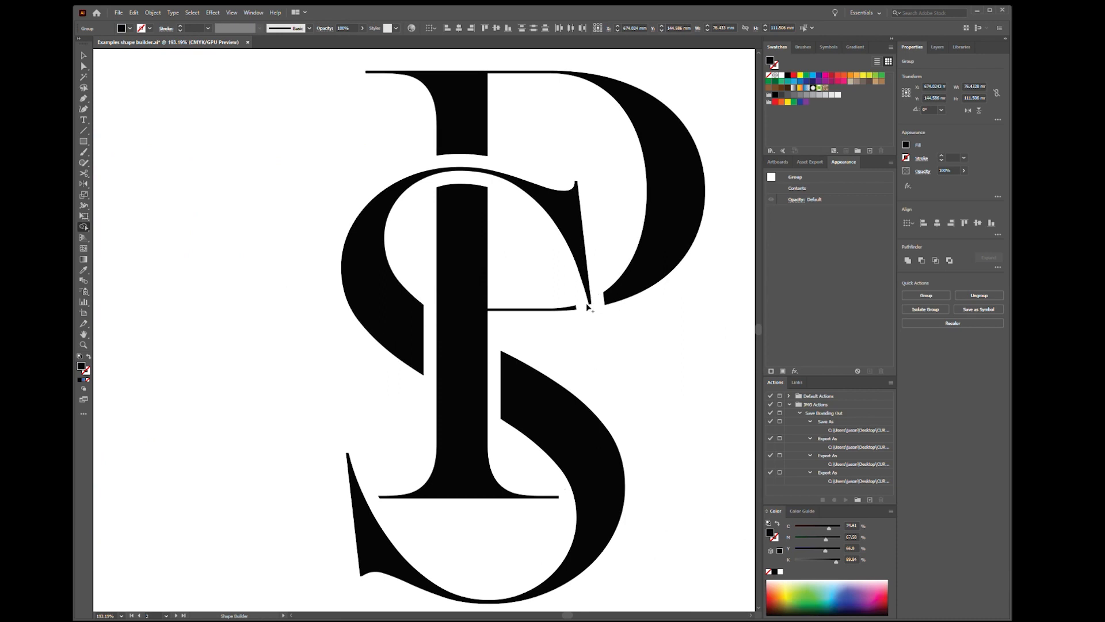
{"action": "left_click_drag", "start_coordinate": [319, 308], "coordinate": [617, 305]}
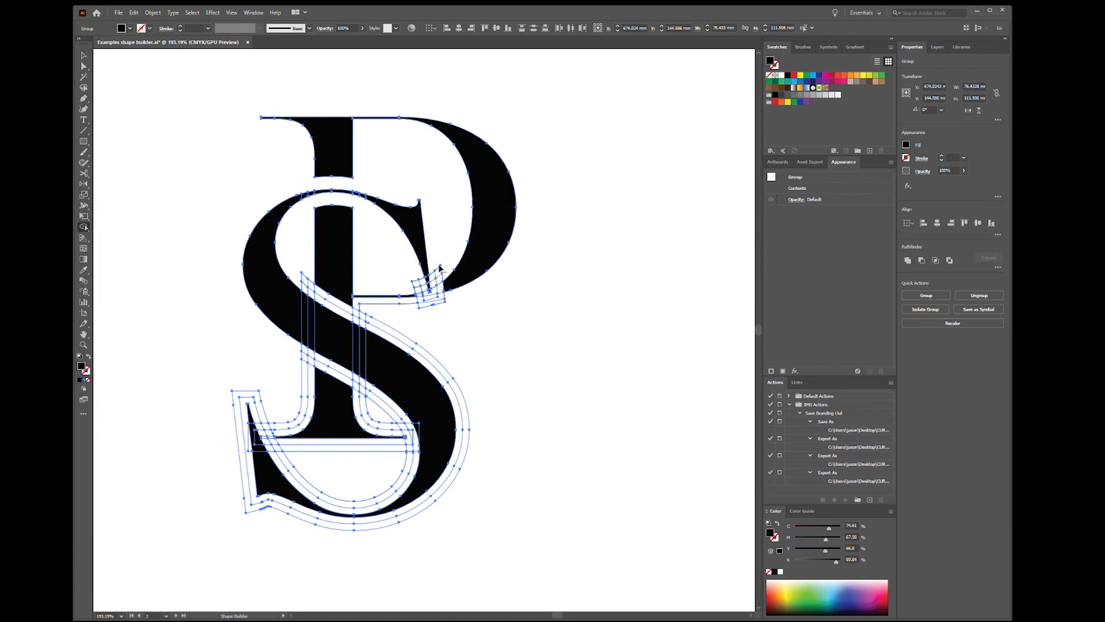
{"action": "mouse_move", "coordinate": [433, 309]}
{"action": "left_mouse_down"}
{"action": "mouse_move", "coordinate": [415, 283]}
{"action": "mouse_move", "coordinate": [422, 304]}
{"action": "mouse_move", "coordinate": [412, 302]}
{"action": "left_mouse_up"}
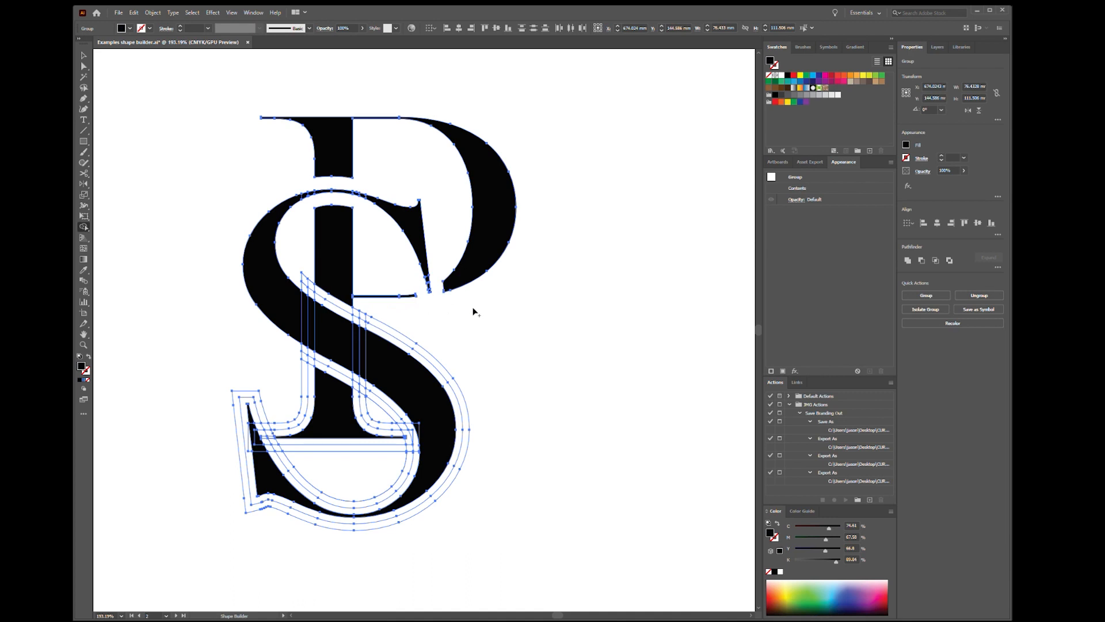
Step: Cut vertical gaps through the diagonal of the S on both sides of the P's stem with Shape Builder
{"action": "left_click_drag", "start_coordinate": [403, 313], "coordinate": [457, 296]}
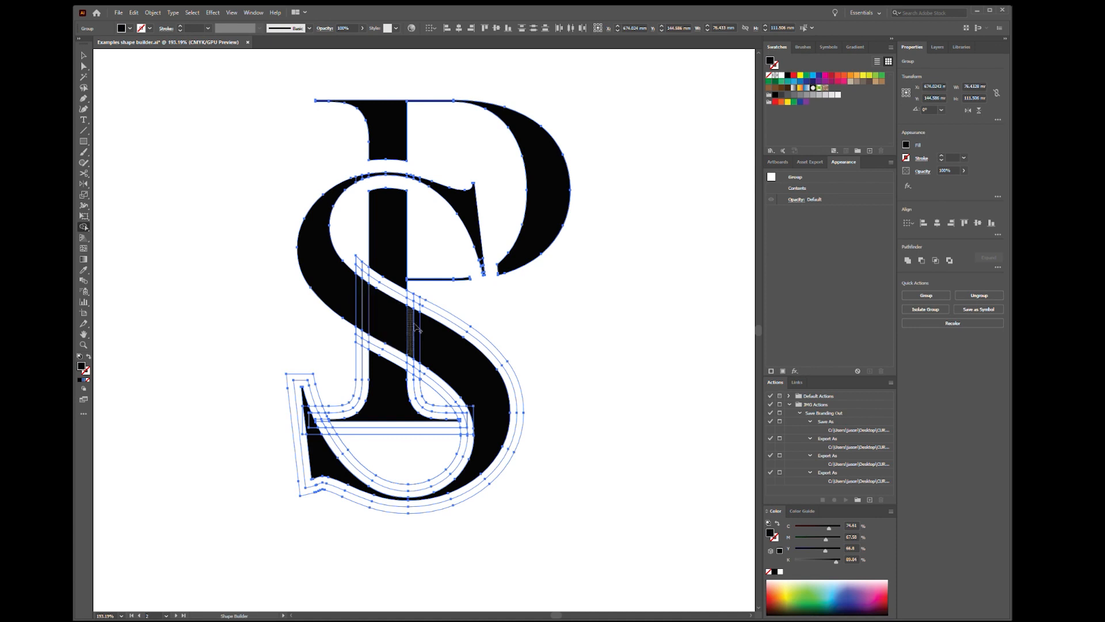
{"action": "left_click_drag", "start_coordinate": [516, 315], "coordinate": [481, 311]}
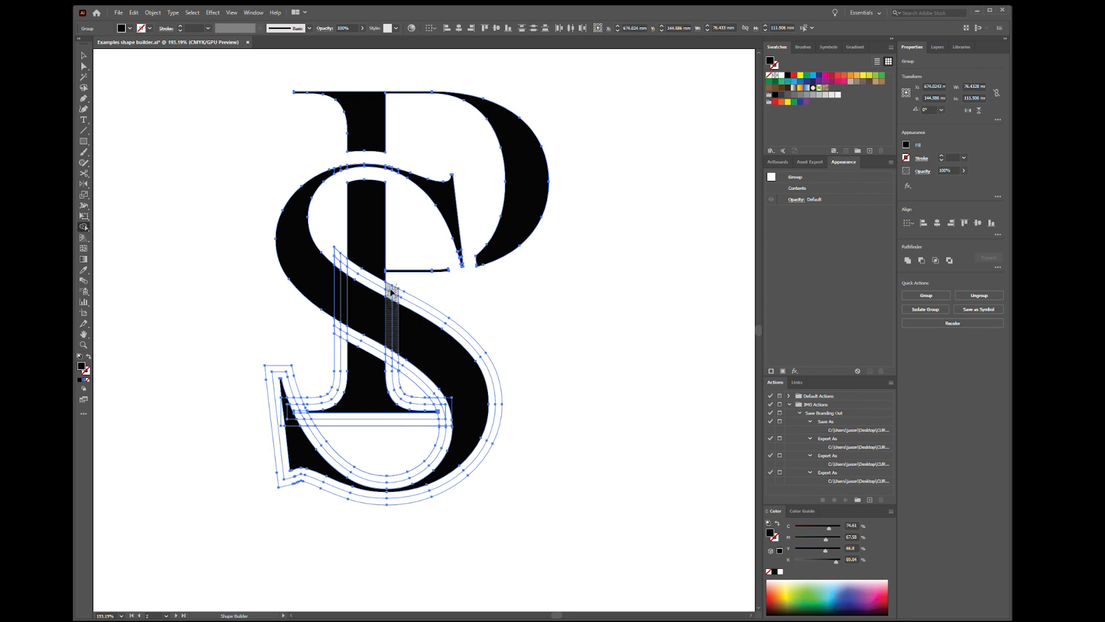
{"action": "left_click_drag", "start_coordinate": [396, 298], "coordinate": [402, 377]}
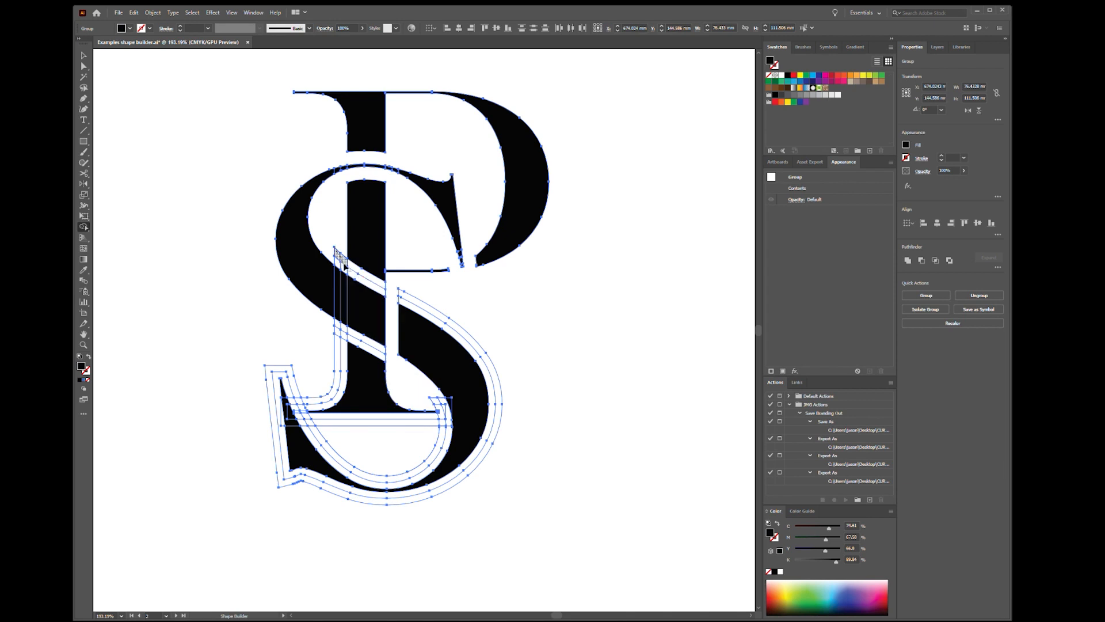
{"action": "left_click_drag", "start_coordinate": [341, 266], "coordinate": [344, 356]}
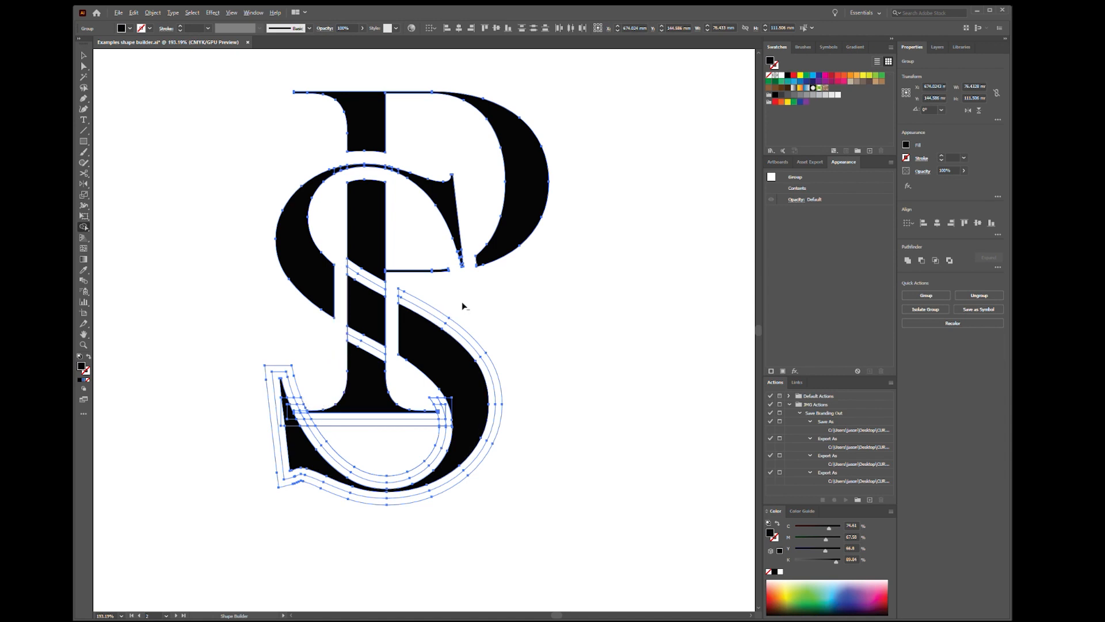
Step: Remove the leftover stroke areas outside and inside the lower S, and merge the P's stem segments into one solid shape
{"action": "left_click_drag", "start_coordinate": [468, 327], "coordinate": [464, 345]}
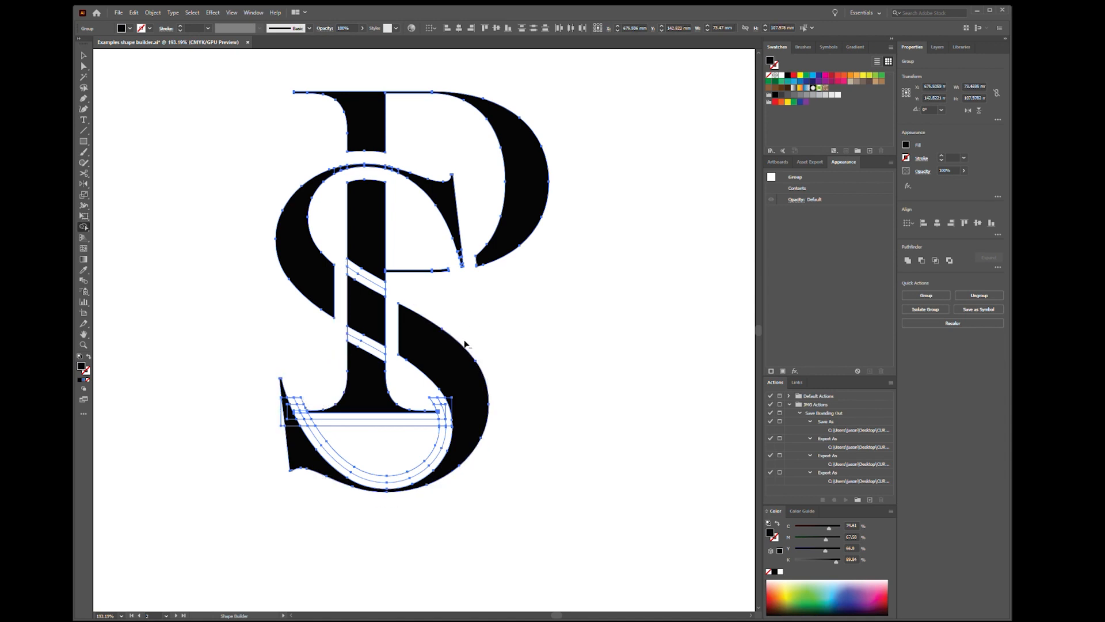
{"action": "mouse_move", "coordinate": [430, 441]}
{"action": "left_mouse_down"}
{"action": "mouse_move", "coordinate": [390, 448]}
{"action": "mouse_move", "coordinate": [424, 437]}
{"action": "mouse_move", "coordinate": [444, 407]}
{"action": "left_mouse_up"}
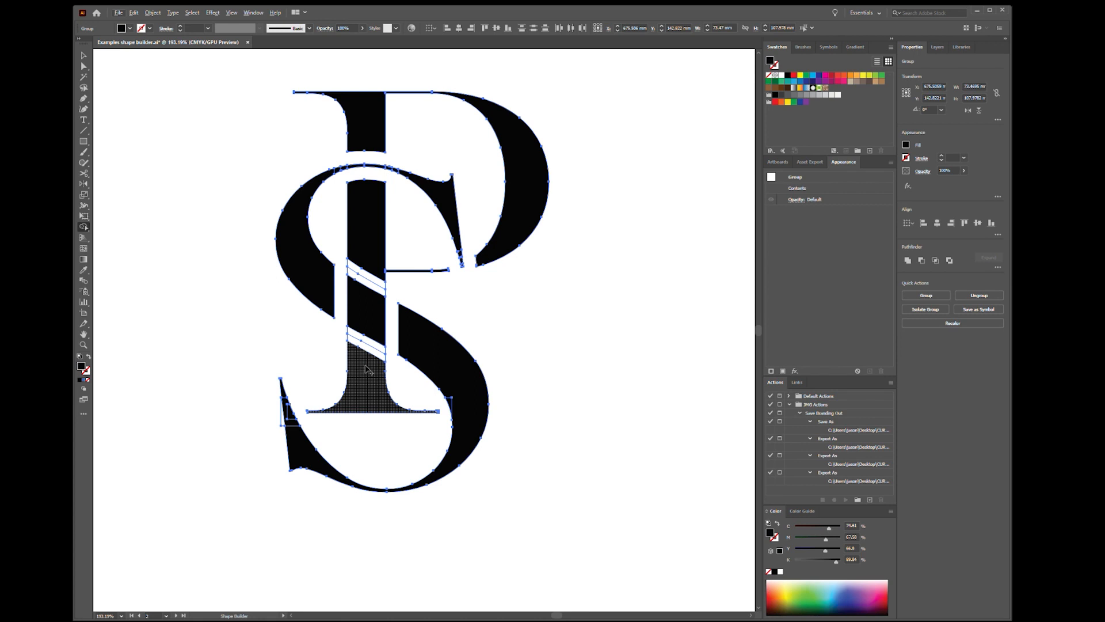
{"action": "left_click_drag", "start_coordinate": [369, 372], "coordinate": [363, 253]}
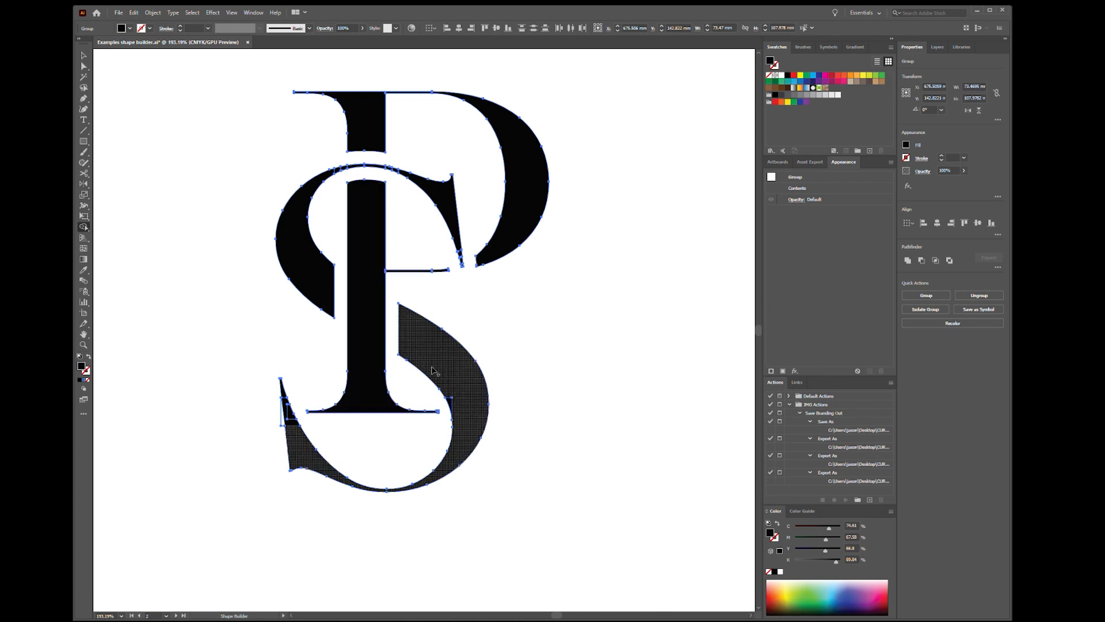
Step: Clean up the remaining fragments on the lower S with Shape Builder, and show the finished monogram beside the larger version
{"action": "left_click_drag", "start_coordinate": [455, 395], "coordinate": [451, 398]}
{"action": "left_click_drag", "start_coordinate": [276, 417], "coordinate": [282, 421]}
{"action": "key", "text": "v"}
{"action": "left_click", "coordinate": [597, 303]}
{"action": "key", "text": "ctrl+space"}
{"action": "left_click_drag", "start_coordinate": [600, 307], "coordinate": [510, 318]}
{"action": "key", "text": "space"}
{"action": "left_click_drag", "start_coordinate": [655, 320], "coordinate": [428, 325]}
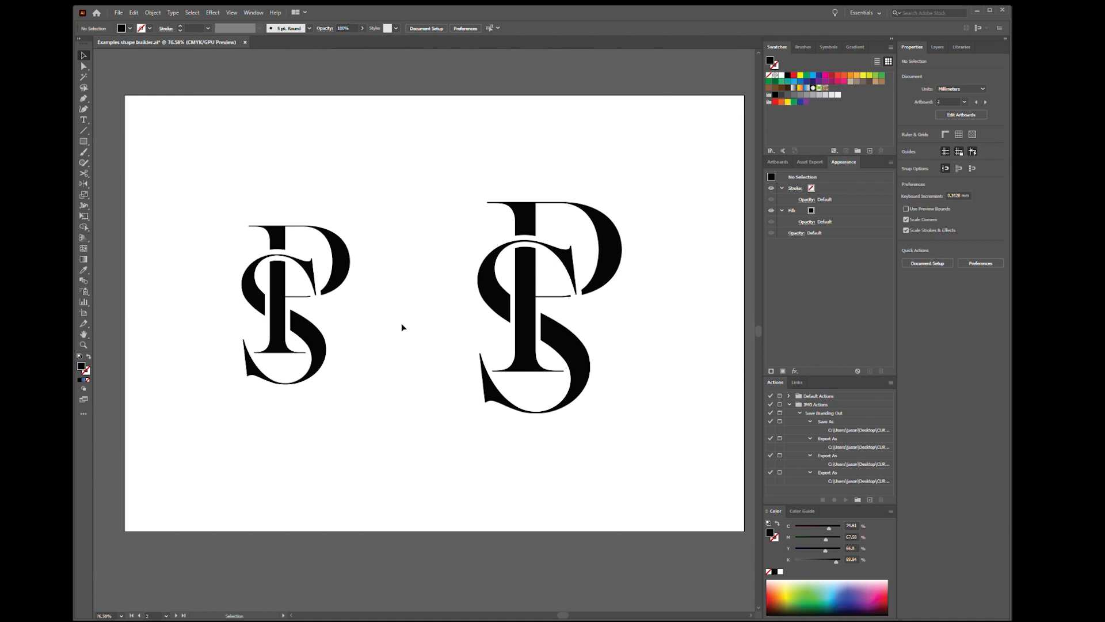
{"action": "left_click_drag", "start_coordinate": [710, 434], "coordinate": [624, 432]}
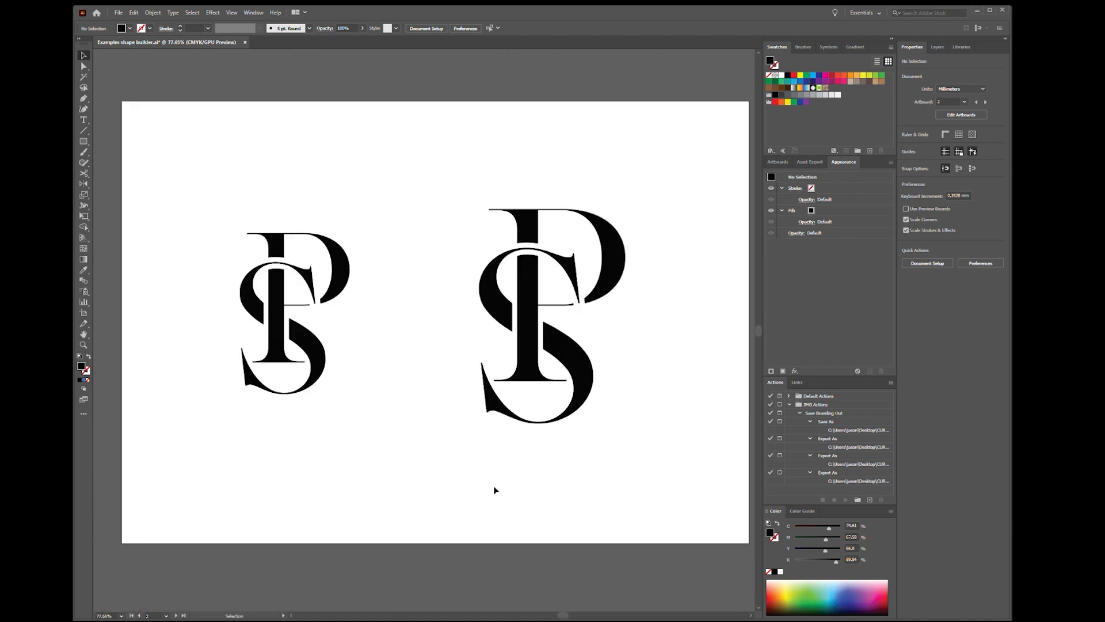